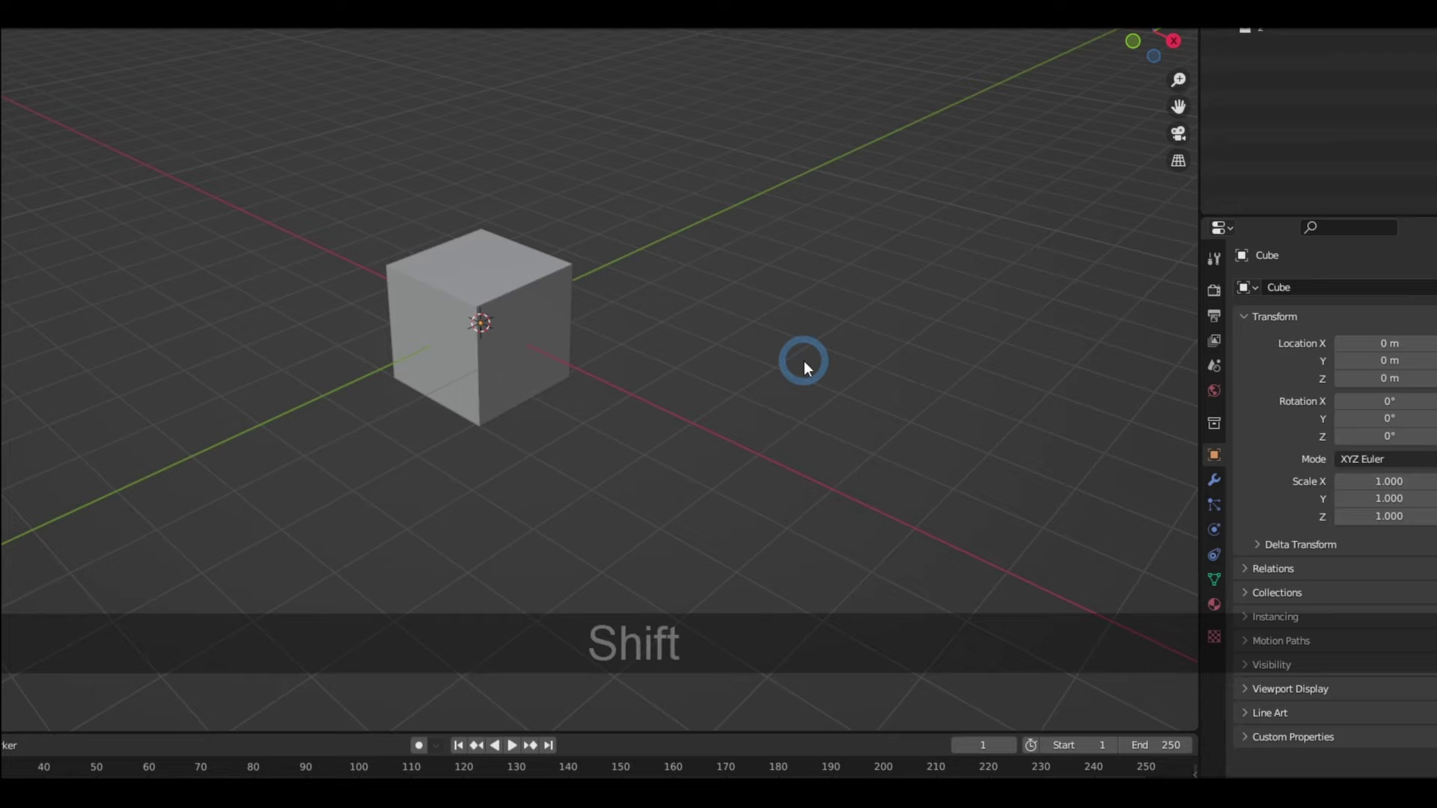
# Add a UV sphere with Shift+A and grab it onto the cube's top corner.
pyautogui.hotkey('shift', 'a')
pyautogui.moveTo(721, 362)
pyautogui.click(908, 475)
pyautogui.press('g')
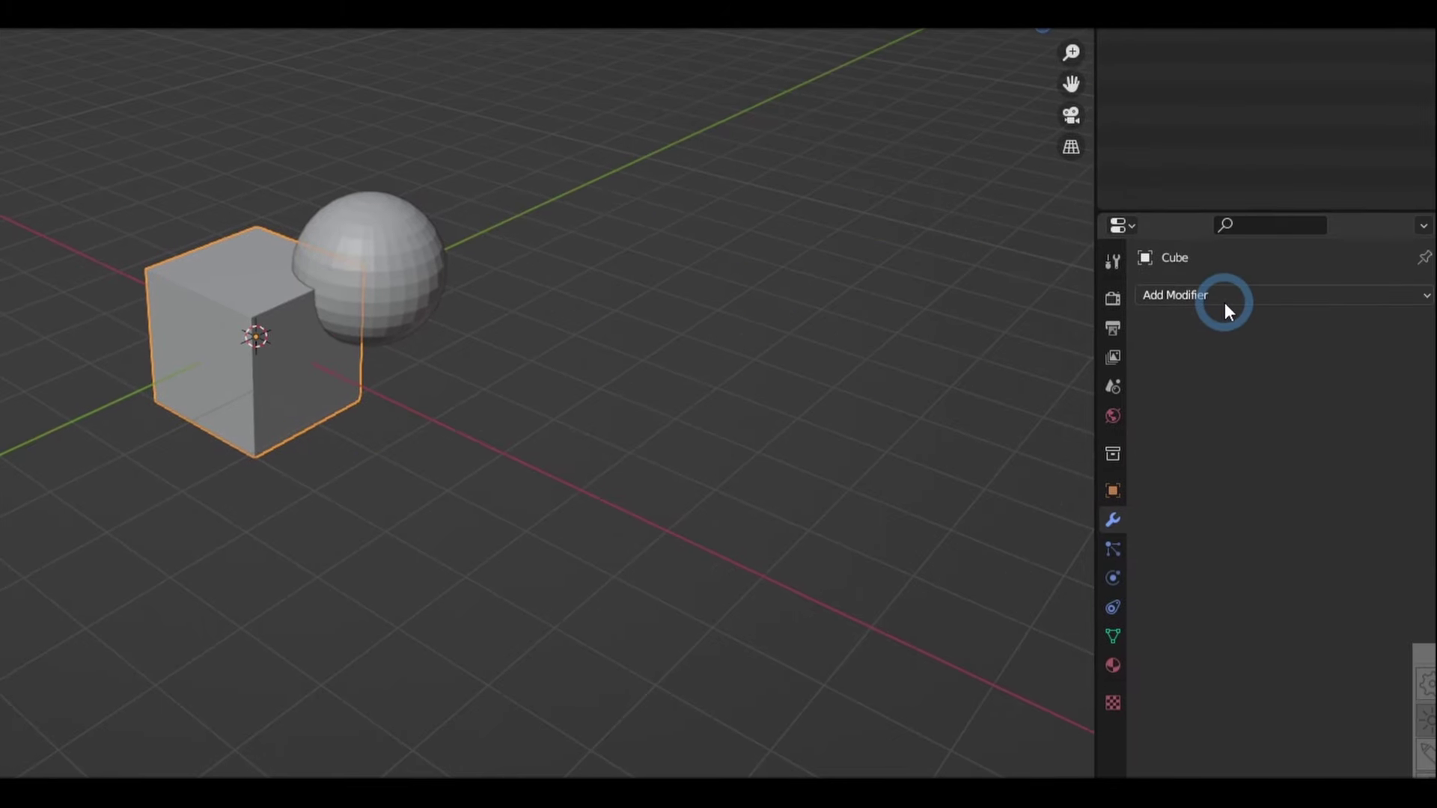
# Add a Boolean modifier to the cube, try Intersect and Union, then set Difference with Sphere as object.
pyautogui.click(1224, 304)
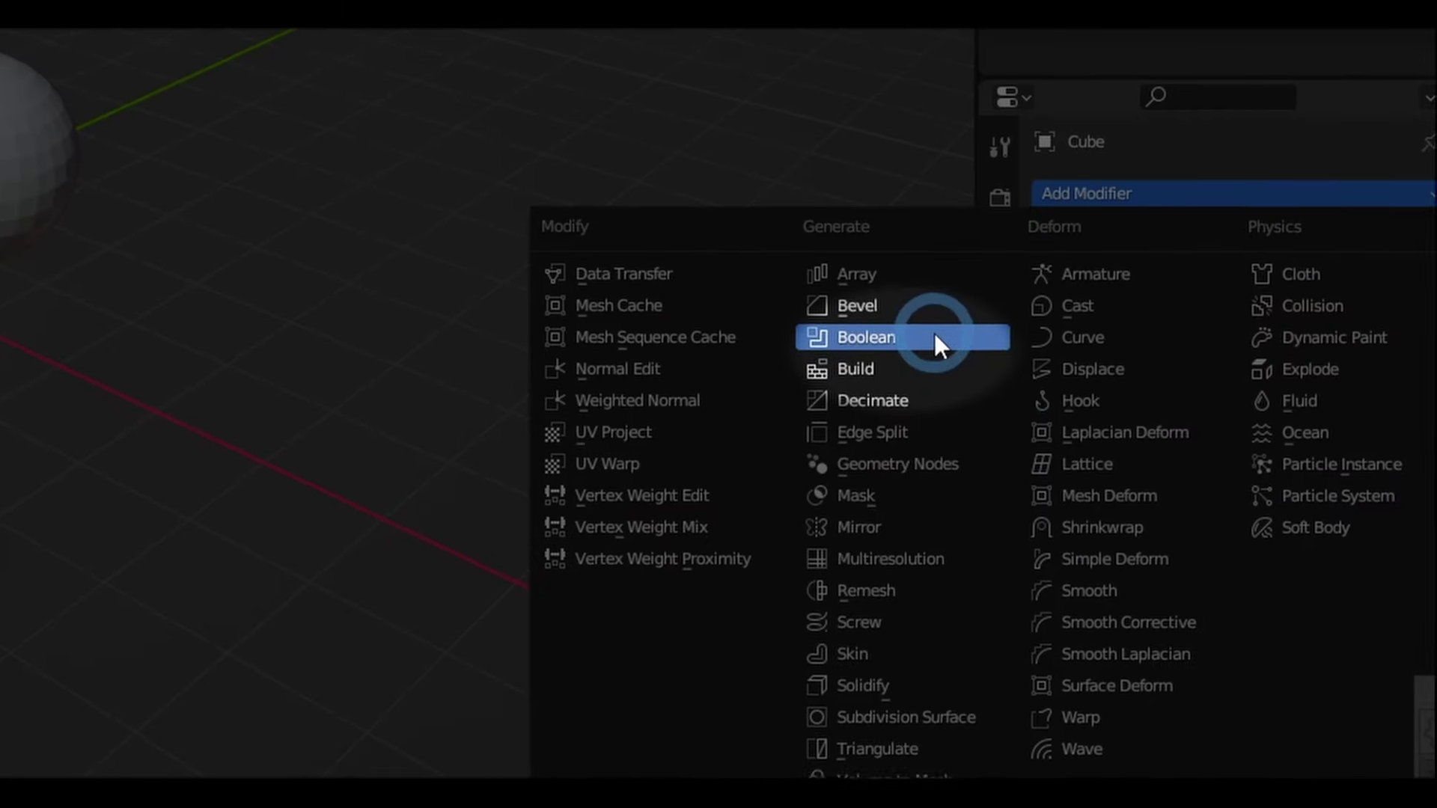
pyautogui.click(936, 339)
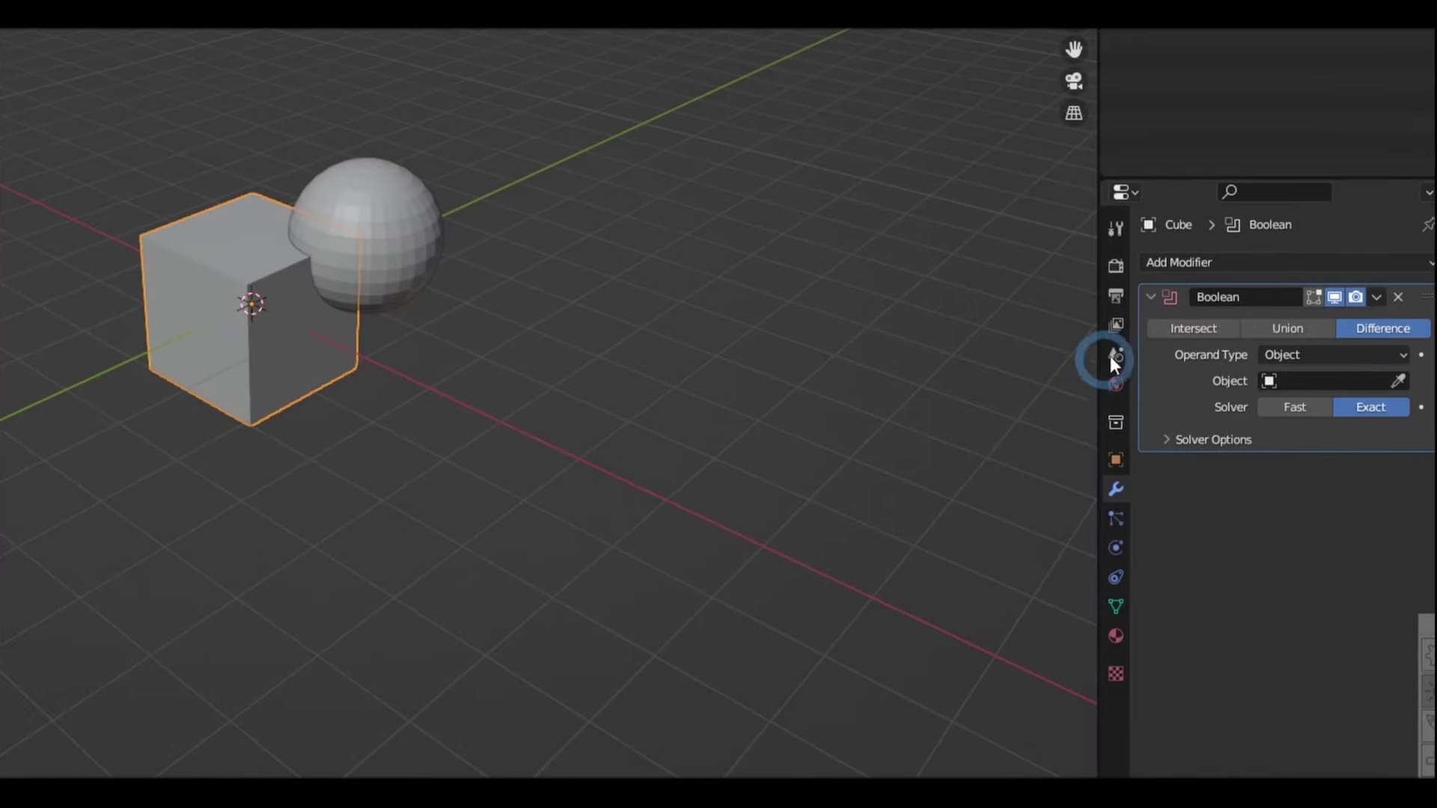
pyautogui.click(1077, 345)
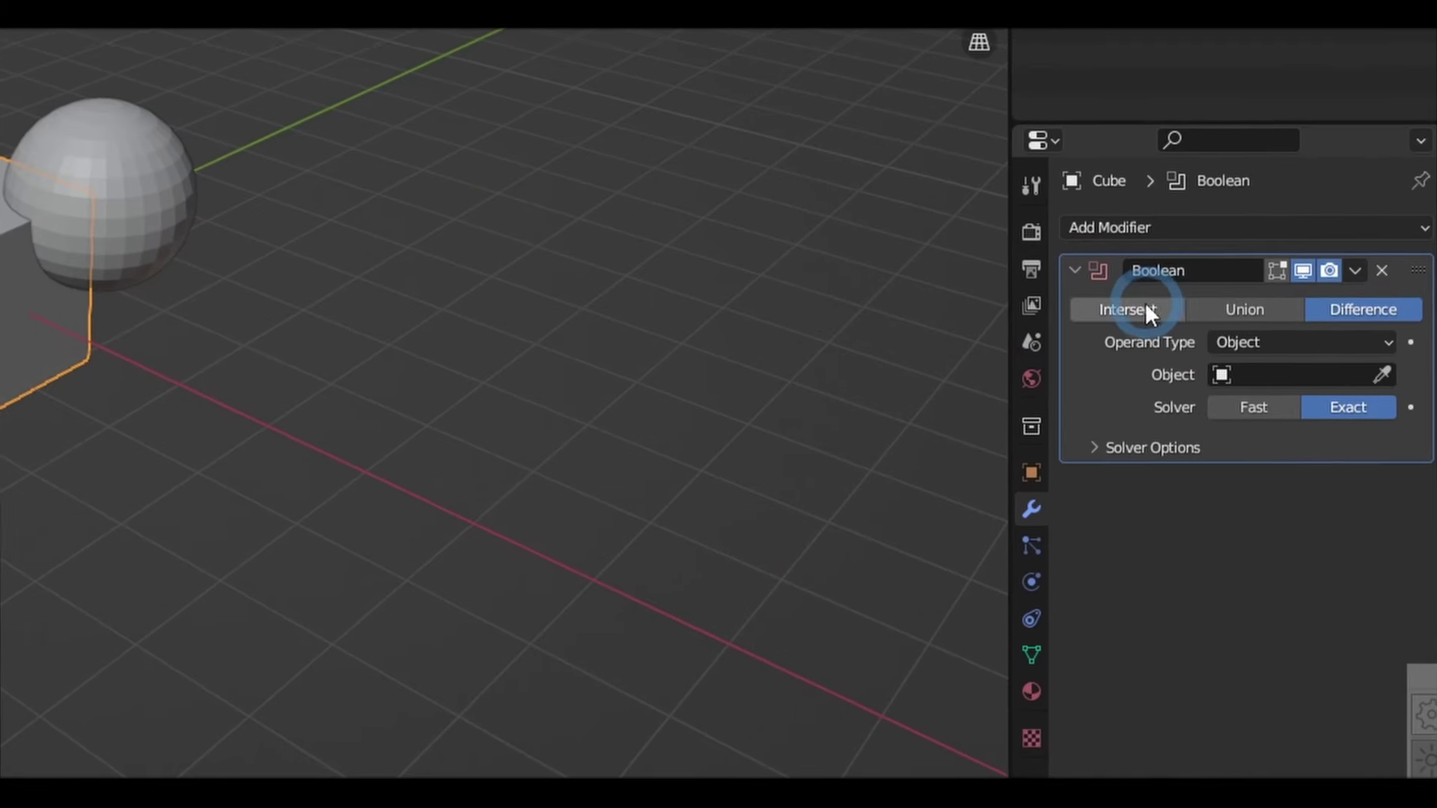
pyautogui.click(1240, 309)
pyautogui.click(1392, 309)
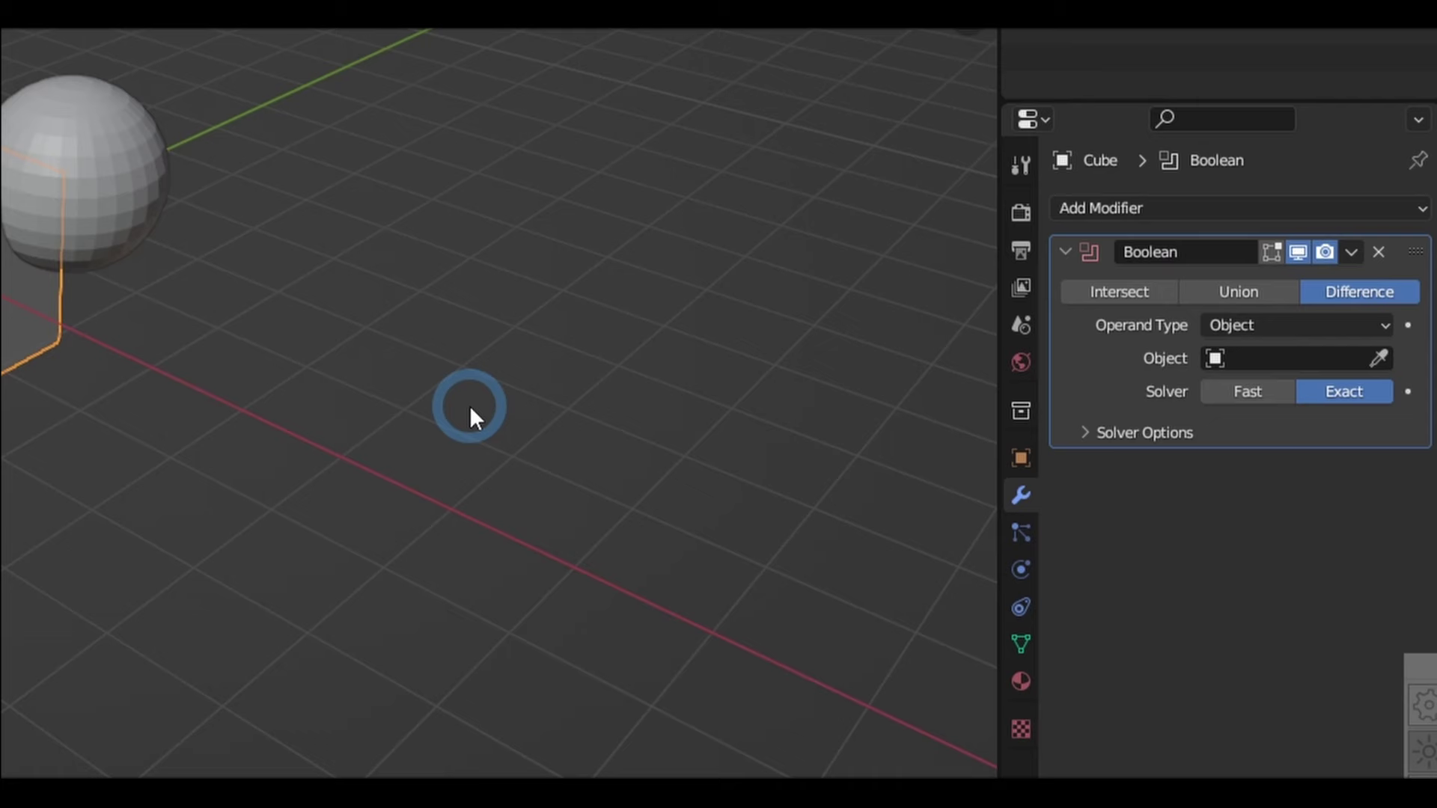
pyautogui.click(1206, 359)
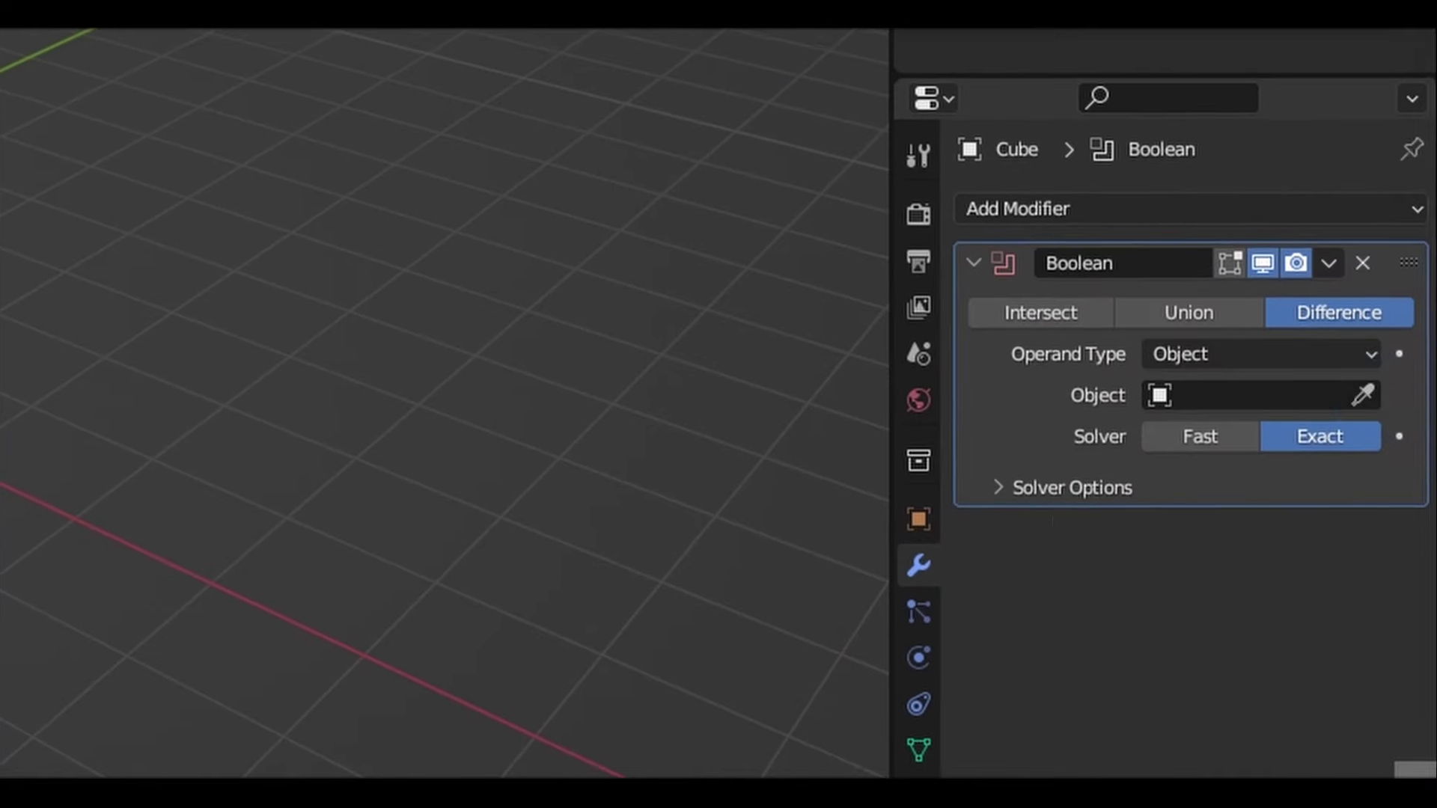
pyautogui.click(1362, 394)
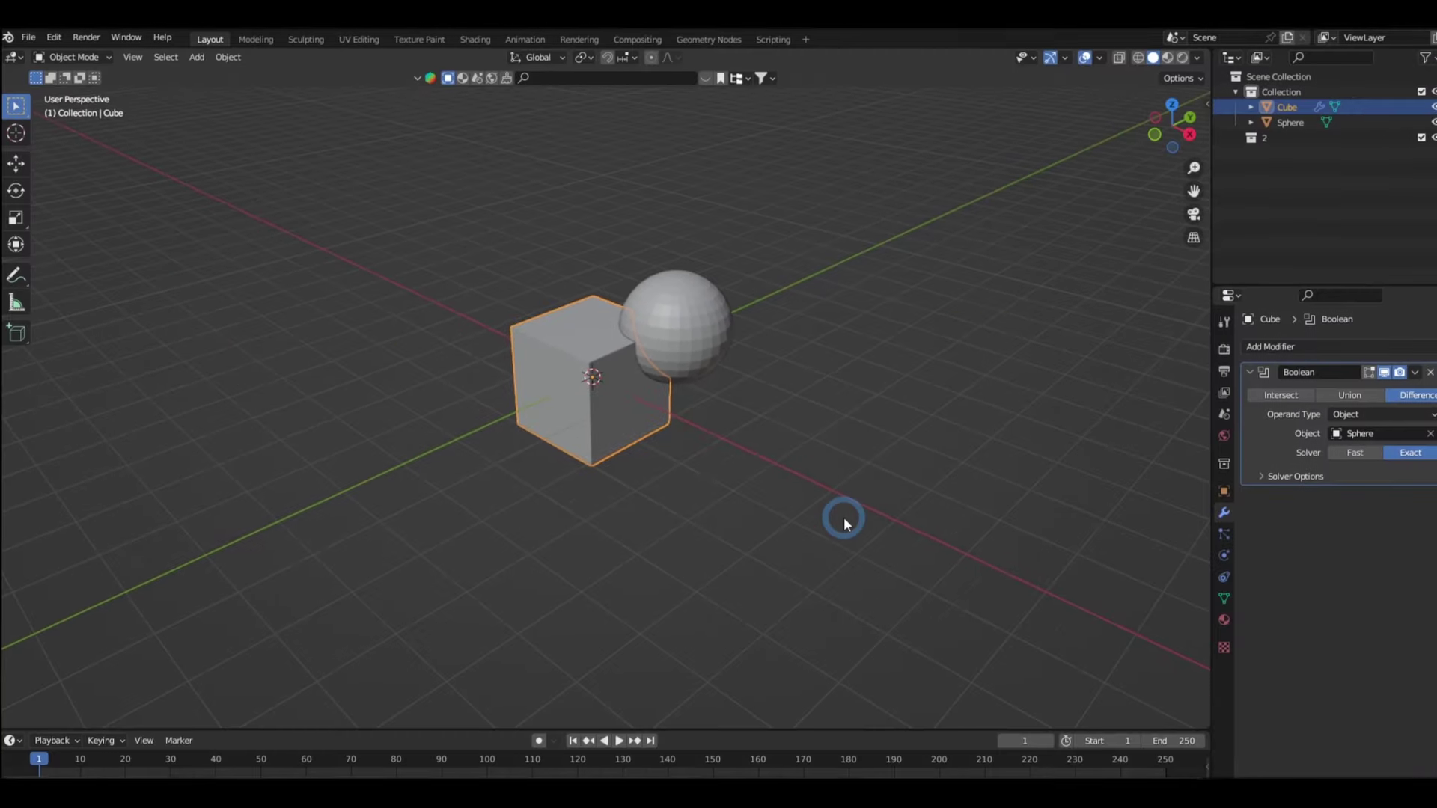
# Hide the sphere and orbit around the cube to inspect the spherical notch.
pyautogui.moveTo(1010, 653); pyautogui.dragTo(763, 740, button='middle')
pyautogui.moveTo(698, 567); pyautogui.dragTo(909, 564, button='middle')
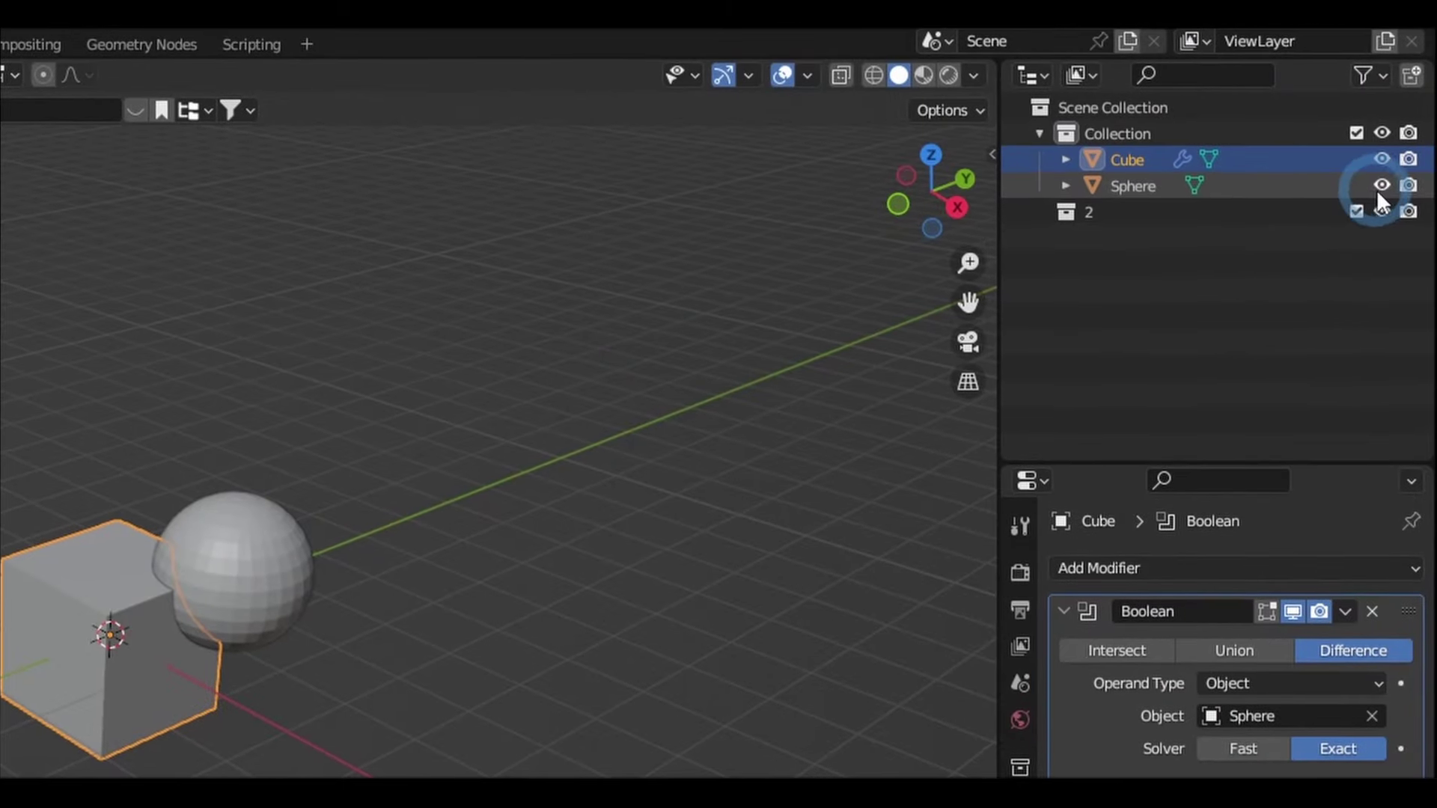
pyautogui.click(1379, 187)
pyautogui.moveTo(673, 591); pyautogui.dragTo(563, 585, button='middle')
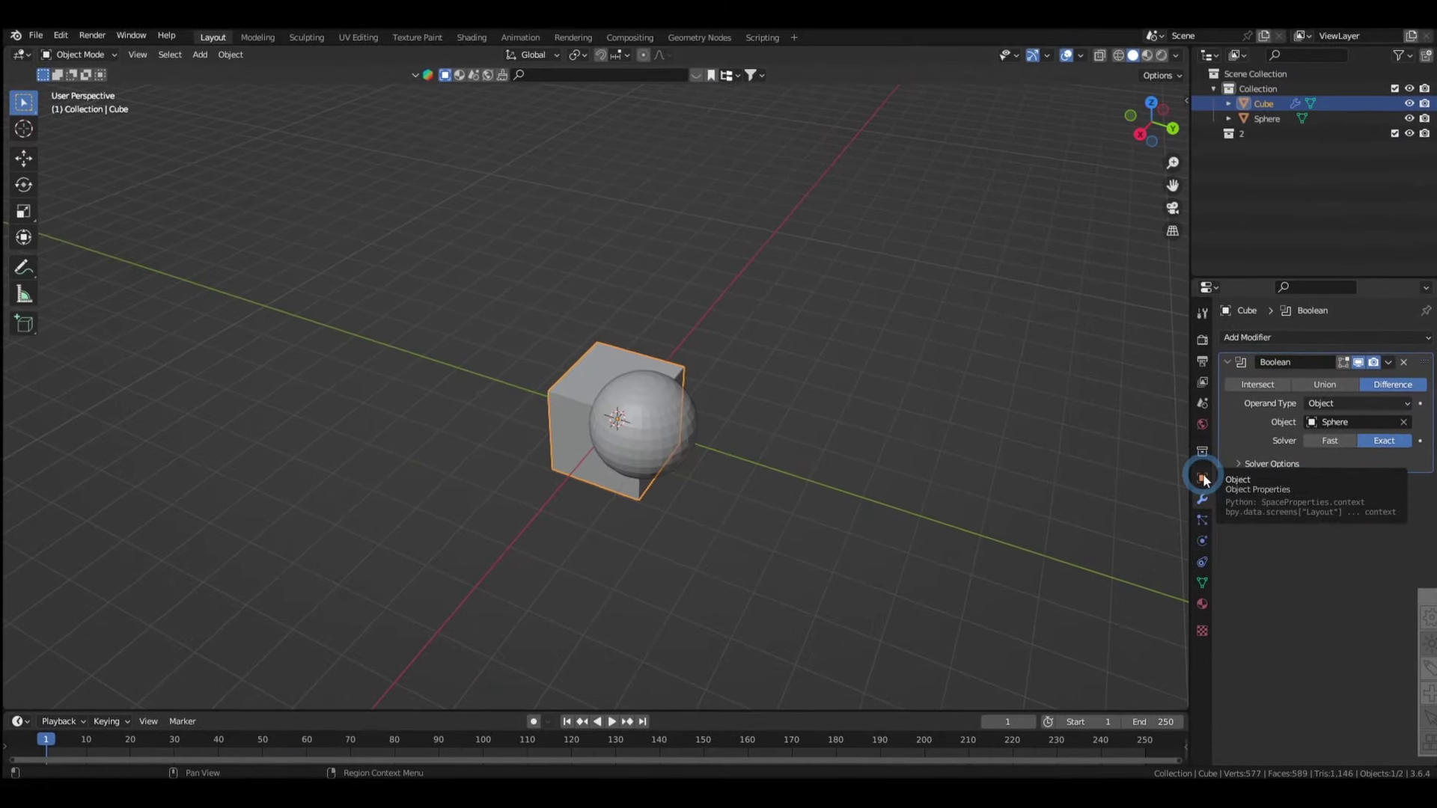
# Expand the Visibility and Viewport Display settings in Object Properties.
pyautogui.click(1203, 479)
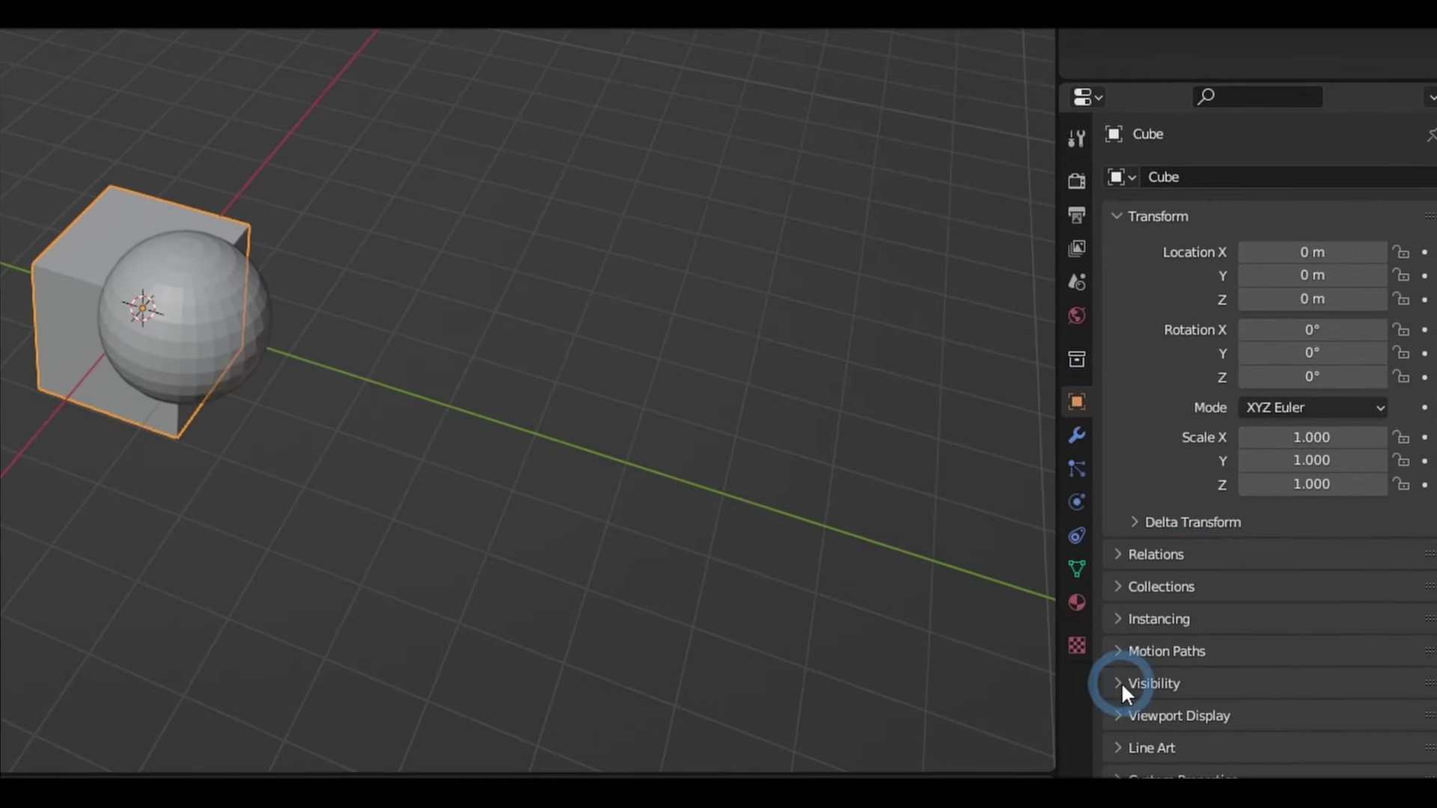
pyautogui.click(1123, 683)
pyautogui.scroll(-3, 1048, 516)
pyautogui.click(1181, 500)
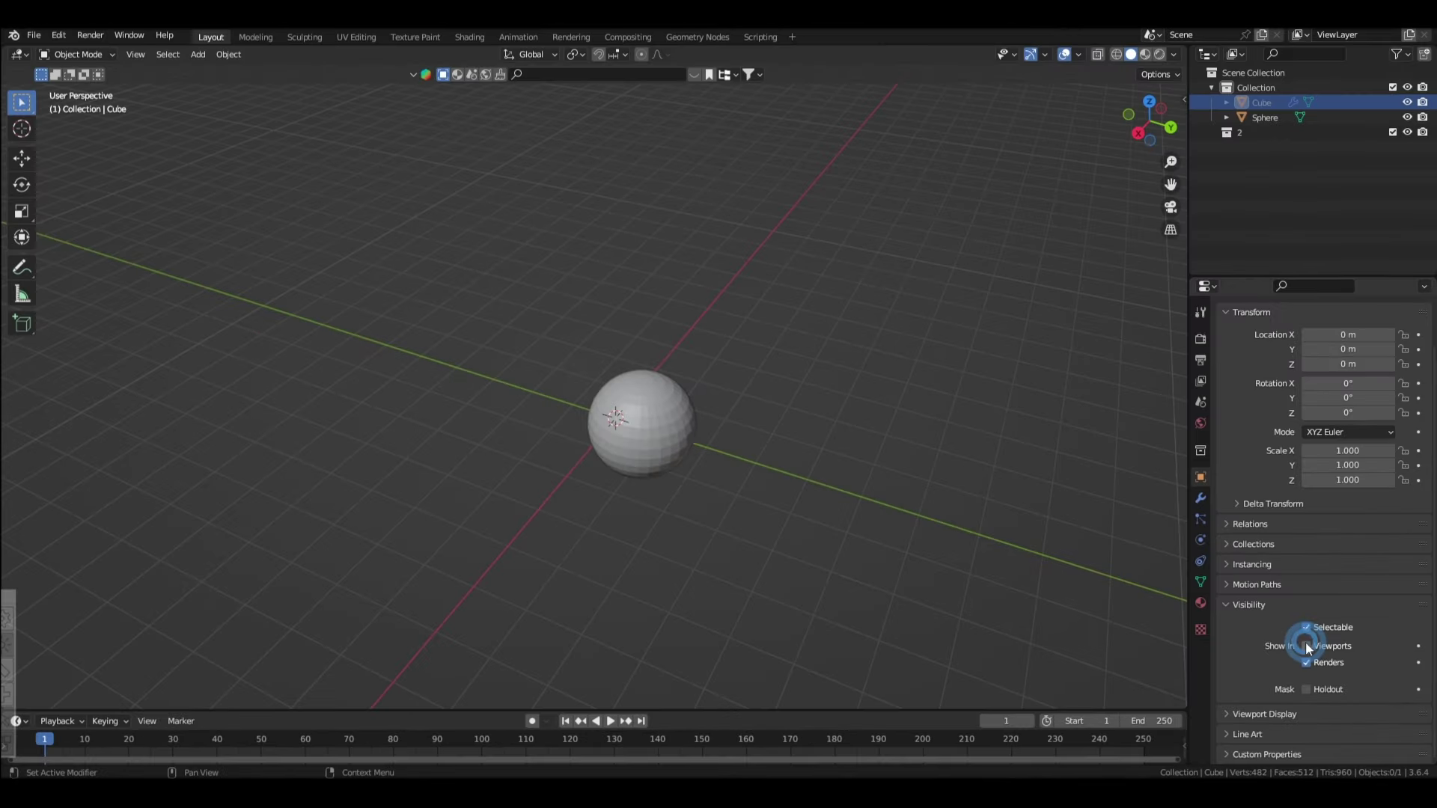
pyautogui.scroll(-8, 1257, 645)
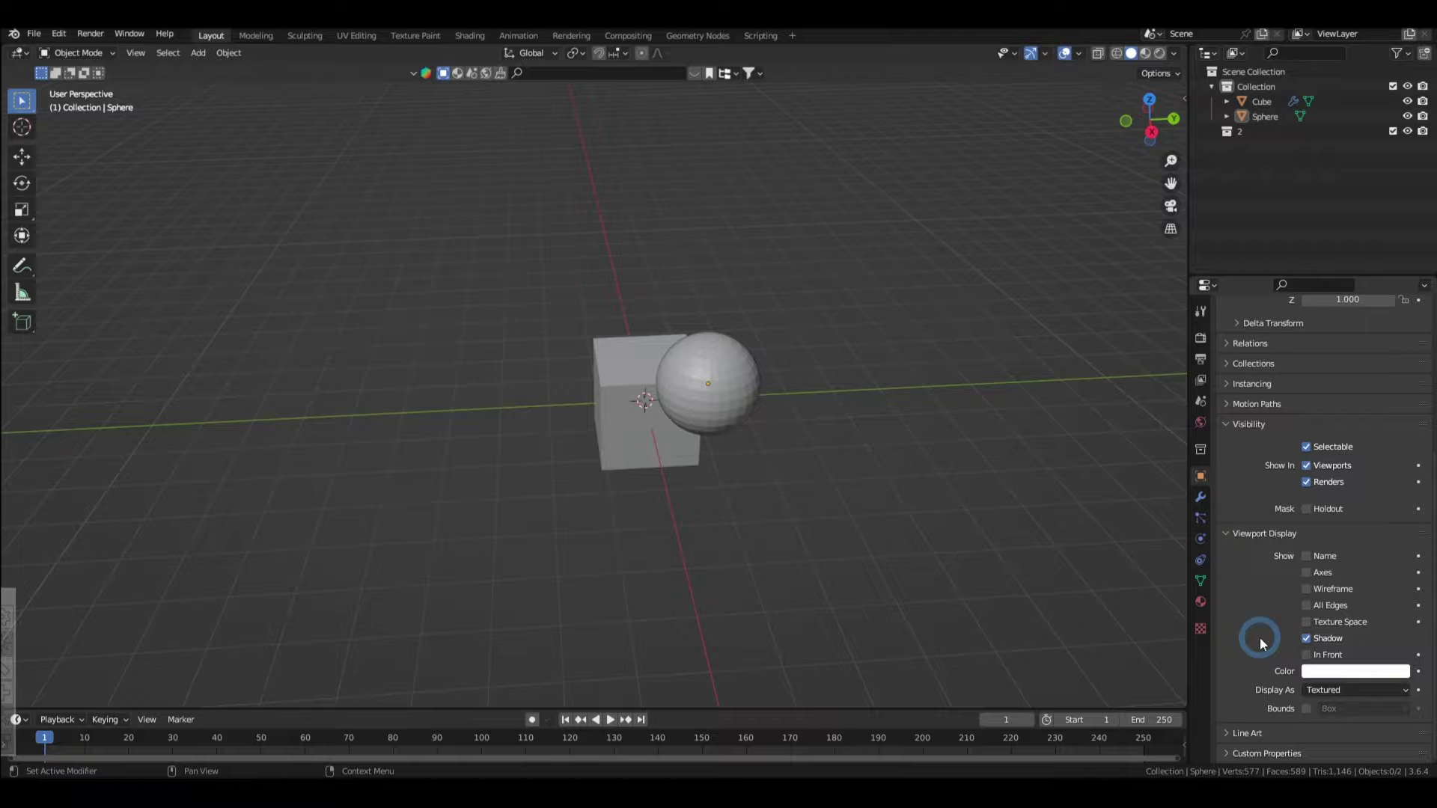
# Set the sphere's Display As to Wire and reselect the sphere.
pyautogui.click(1326, 694)
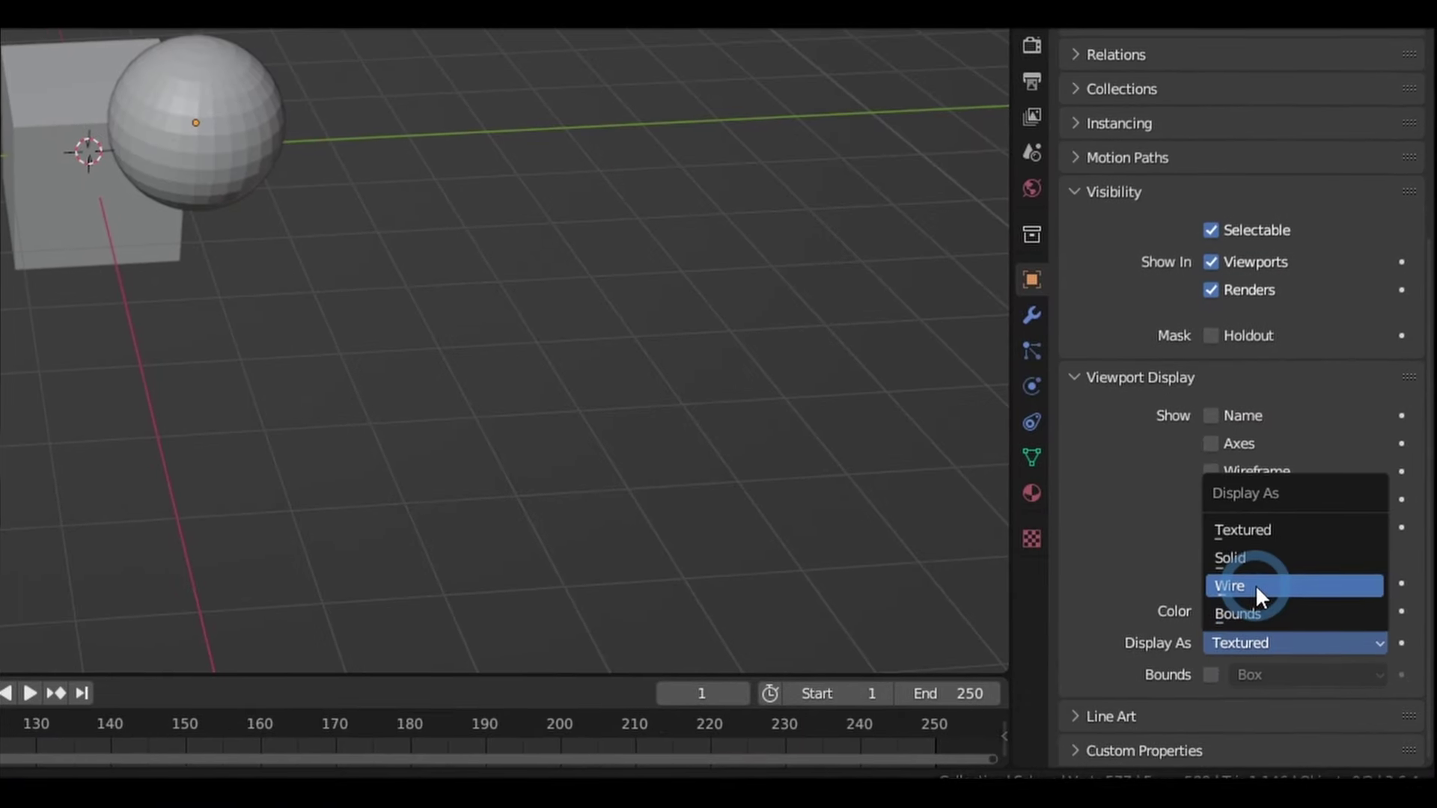
pyautogui.click(1229, 589)
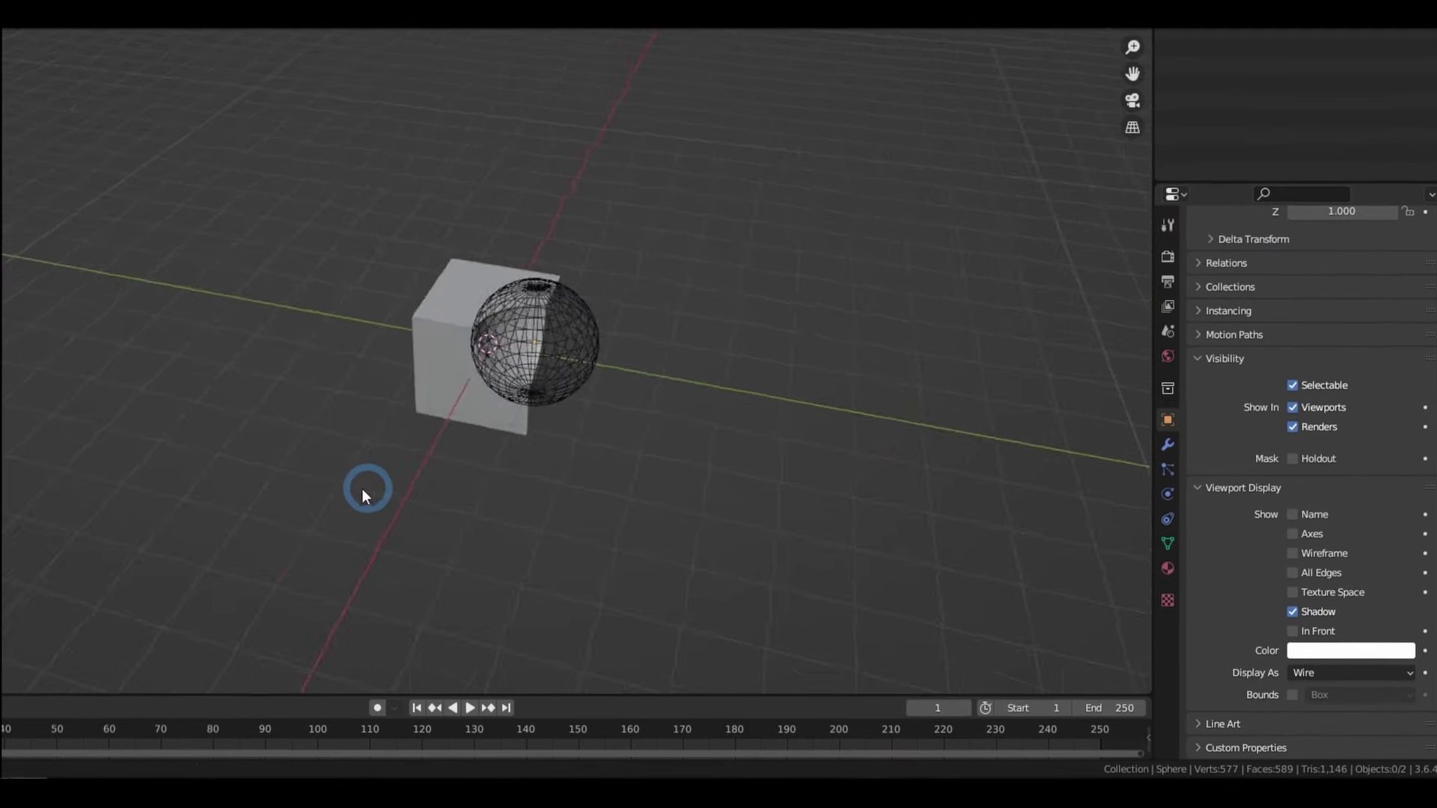
pyautogui.click(443, 443)
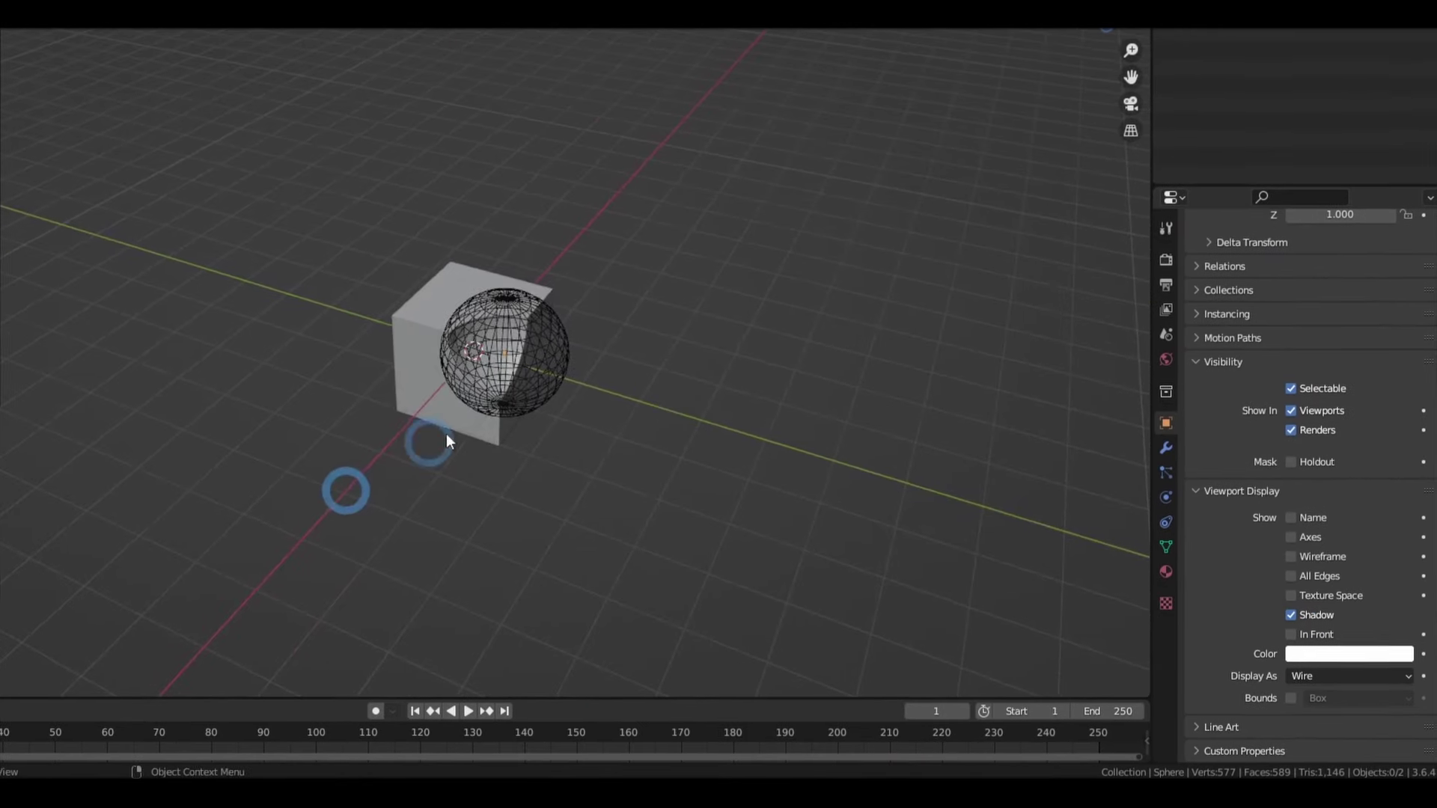
pyautogui.click(783, 520)
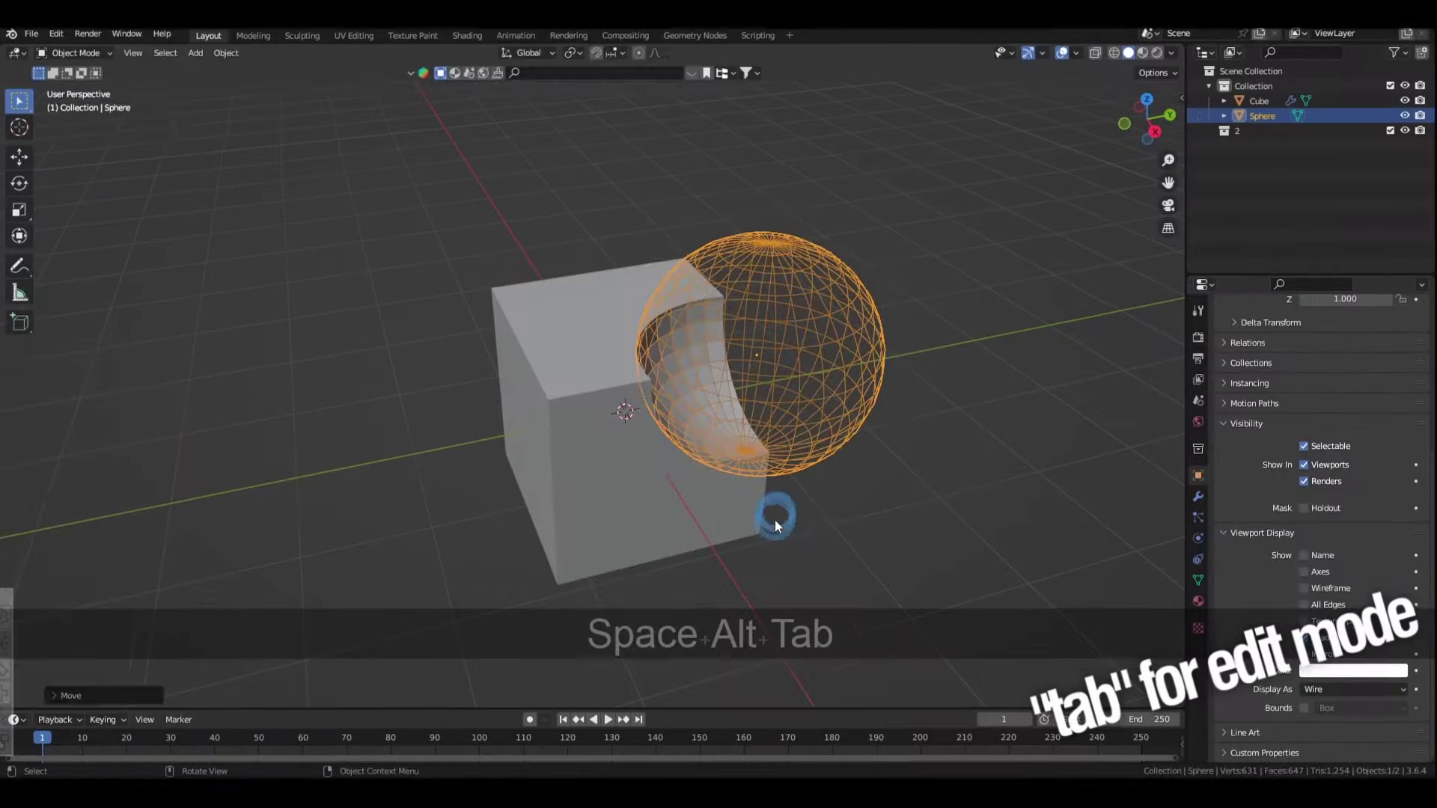
# In Edit Mode, select a sphere face and move it along the Y axis.
pyautogui.press('Tab')
pyautogui.press('3')
pyautogui.click(677, 338)
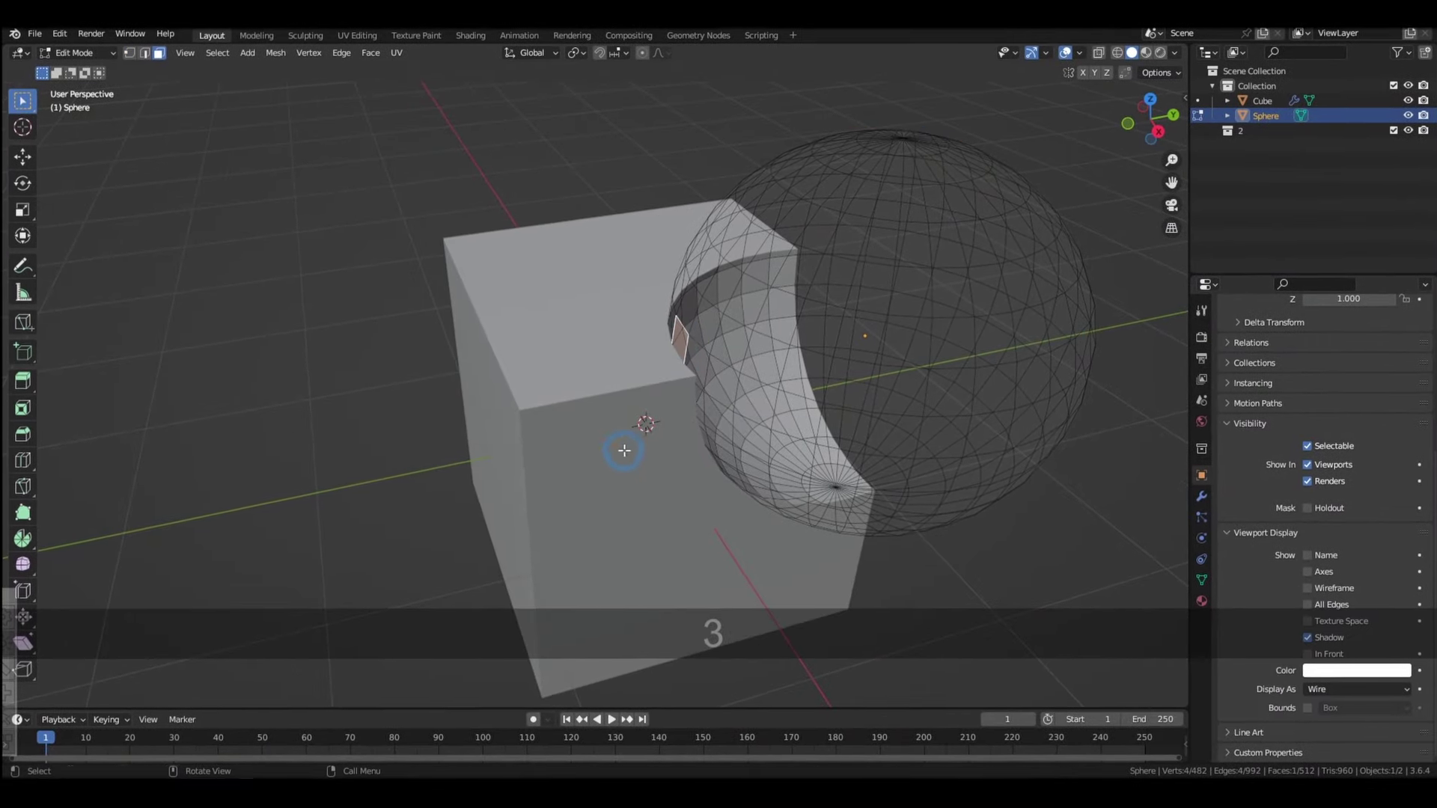
pyautogui.press('g')
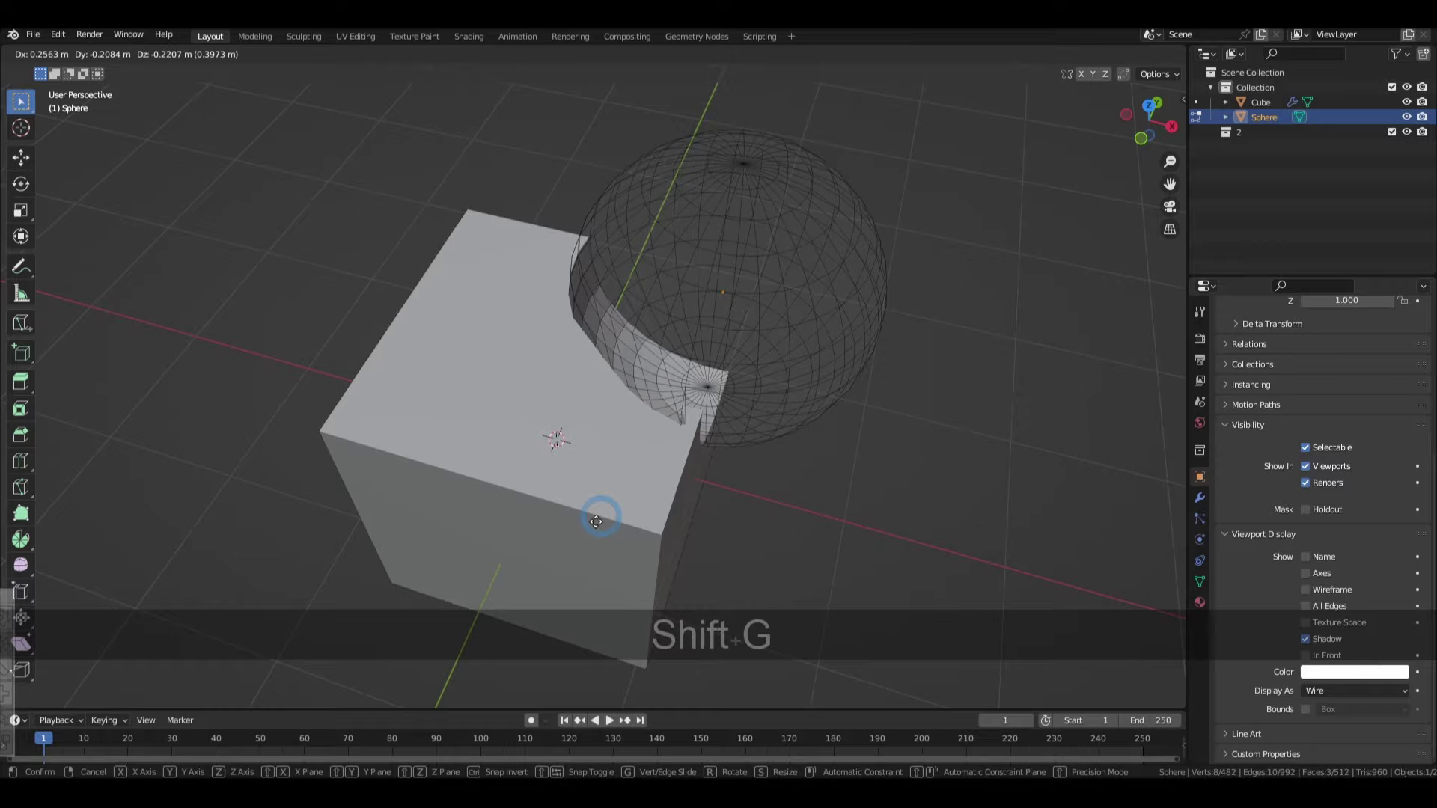
pyautogui.press('g')
pyautogui.press('y')
# Select the whole sphere mesh, duplicate it, and move the copy along Y.
pyautogui.press('Tab')
pyautogui.press('Tab')
pyautogui.press('3')
pyautogui.press('a')
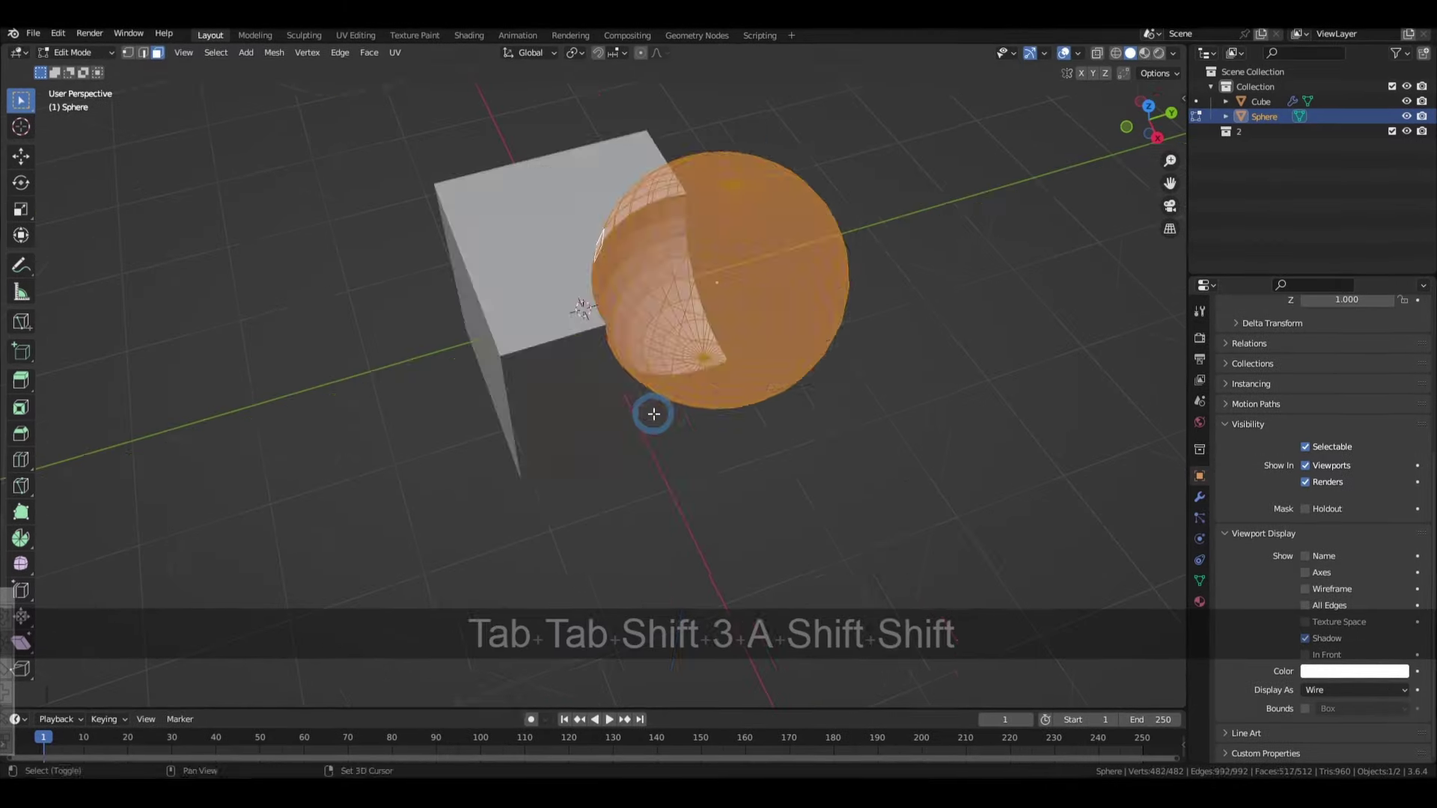
pyautogui.hotkey('shift', 'd')
pyautogui.press('y')
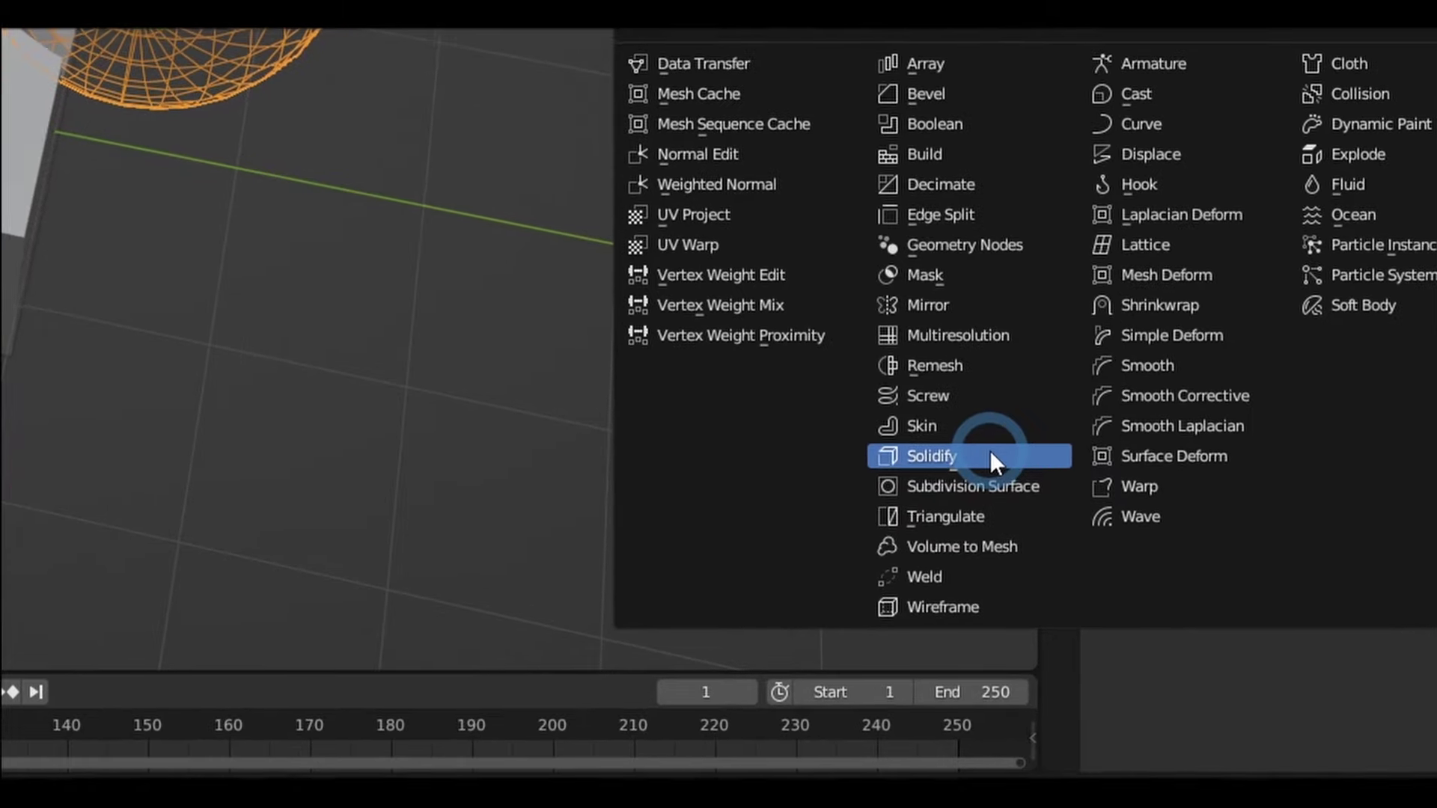
# Add a Solidify modifier to the spheres with 0.16 m thickness.
pyautogui.click(1014, 512)
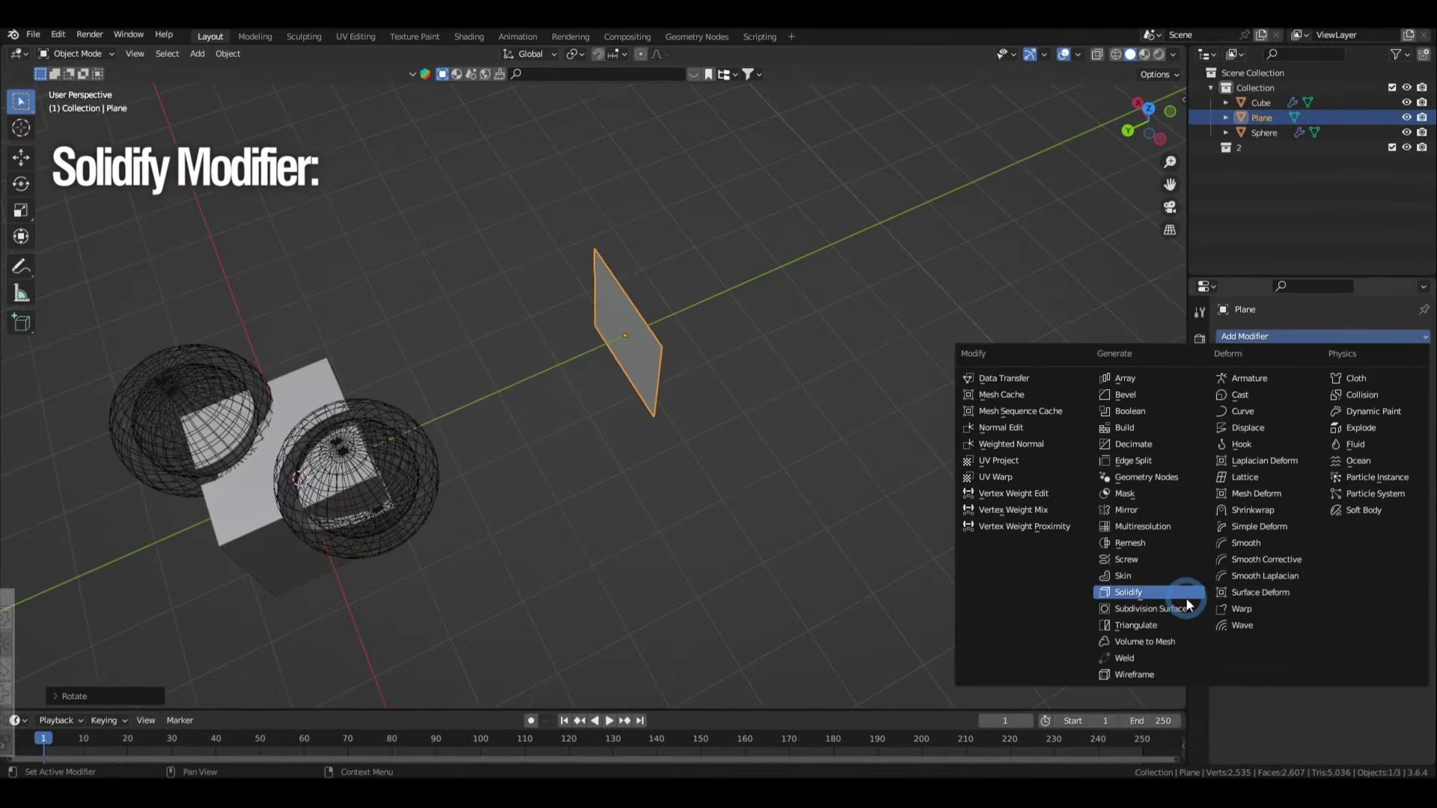
pyautogui.click(1186, 596)
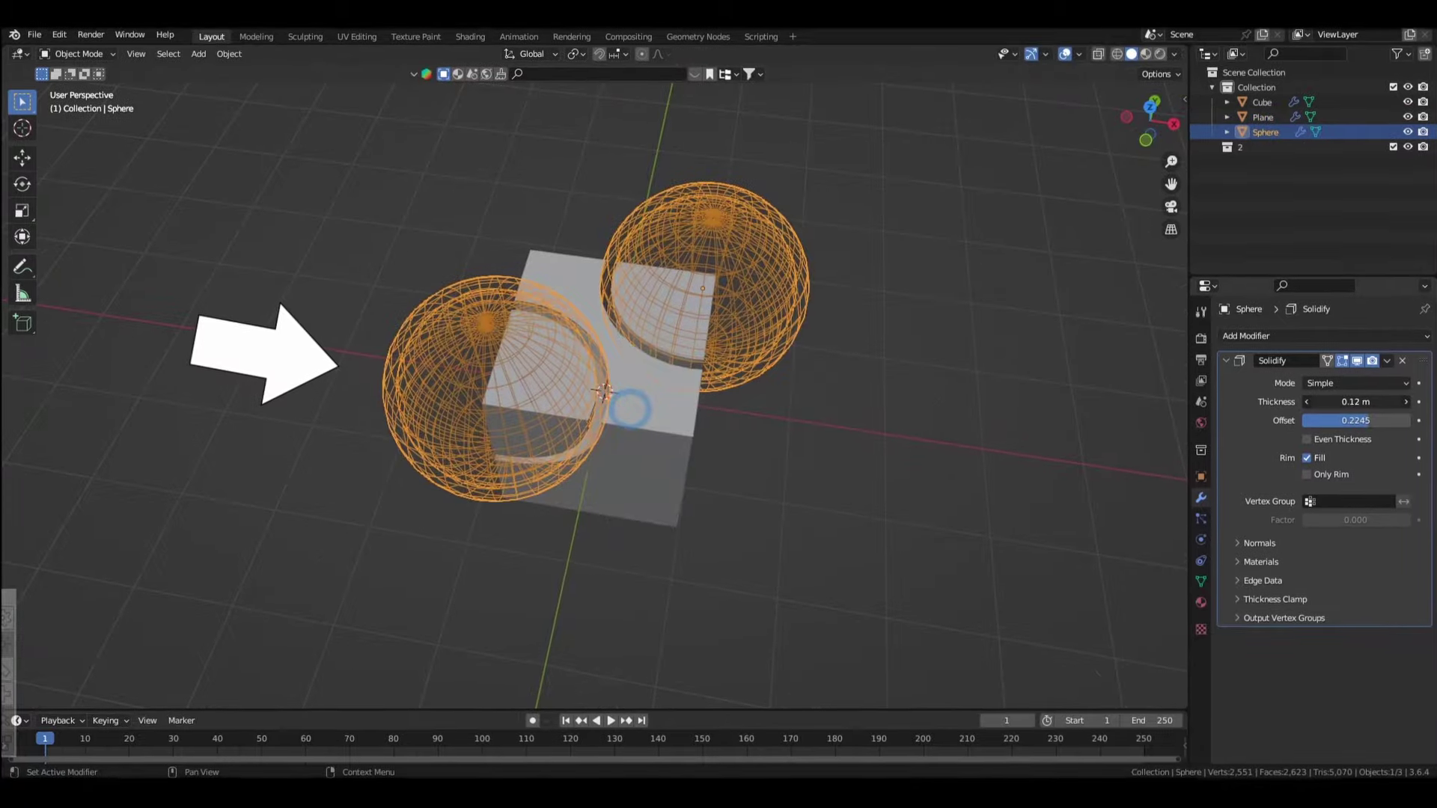
pyautogui.moveTo(1356, 402); pyautogui.dragTo(1385, 401)
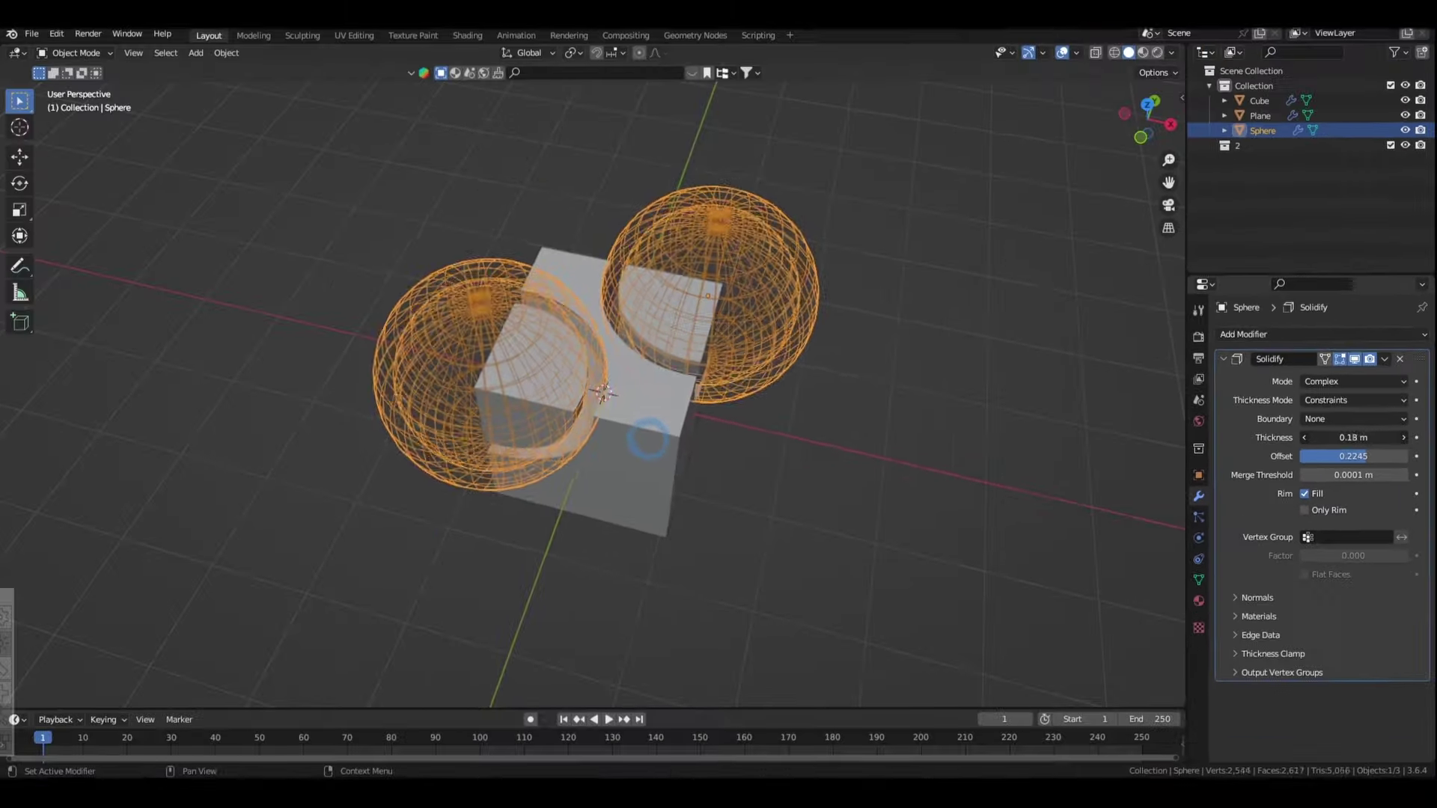
pyautogui.moveTo(1340, 446); pyautogui.dragTo(1361, 464)
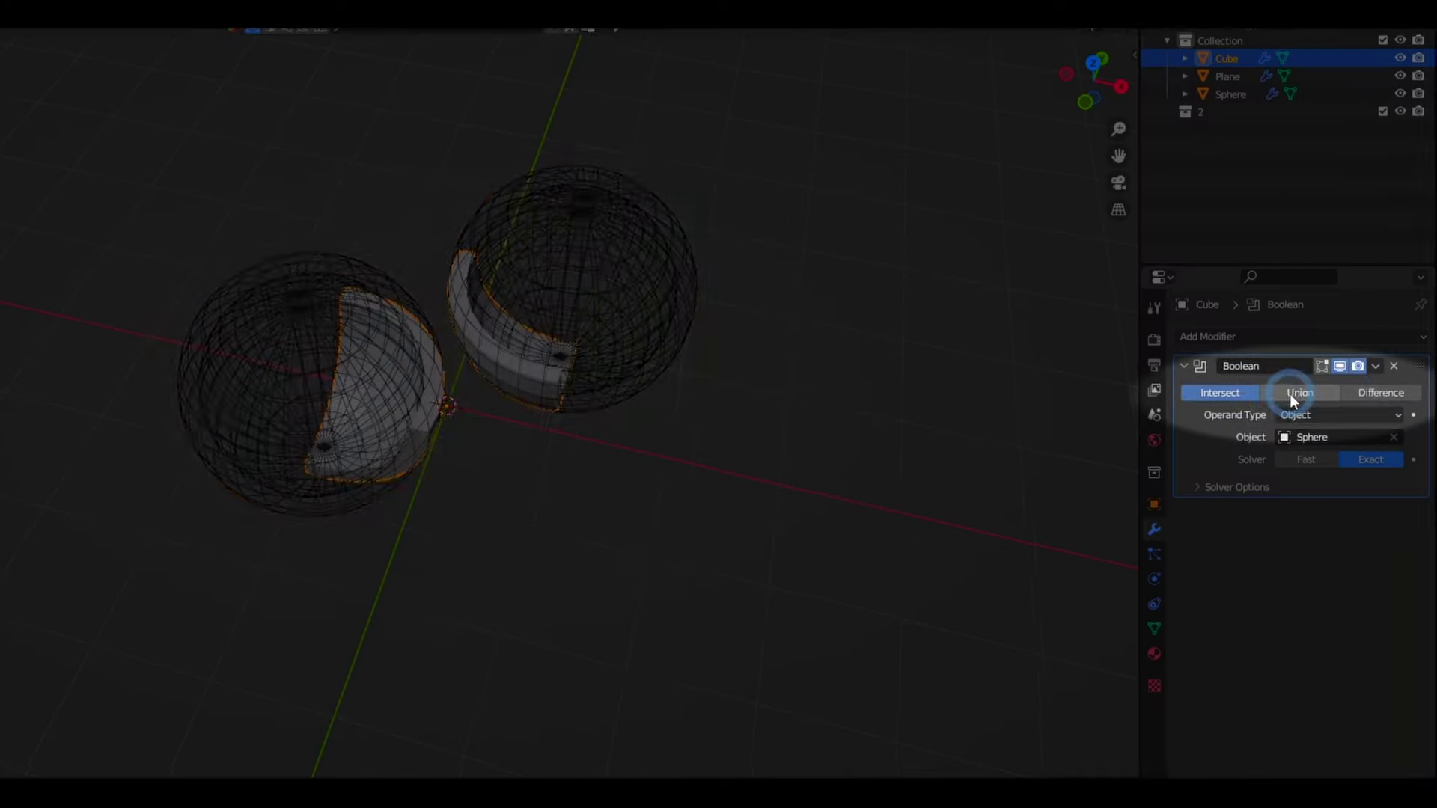
# Switch the cube's Boolean operation through Intersect to Union.
pyautogui.click(1291, 394)
pyautogui.click(1363, 393)
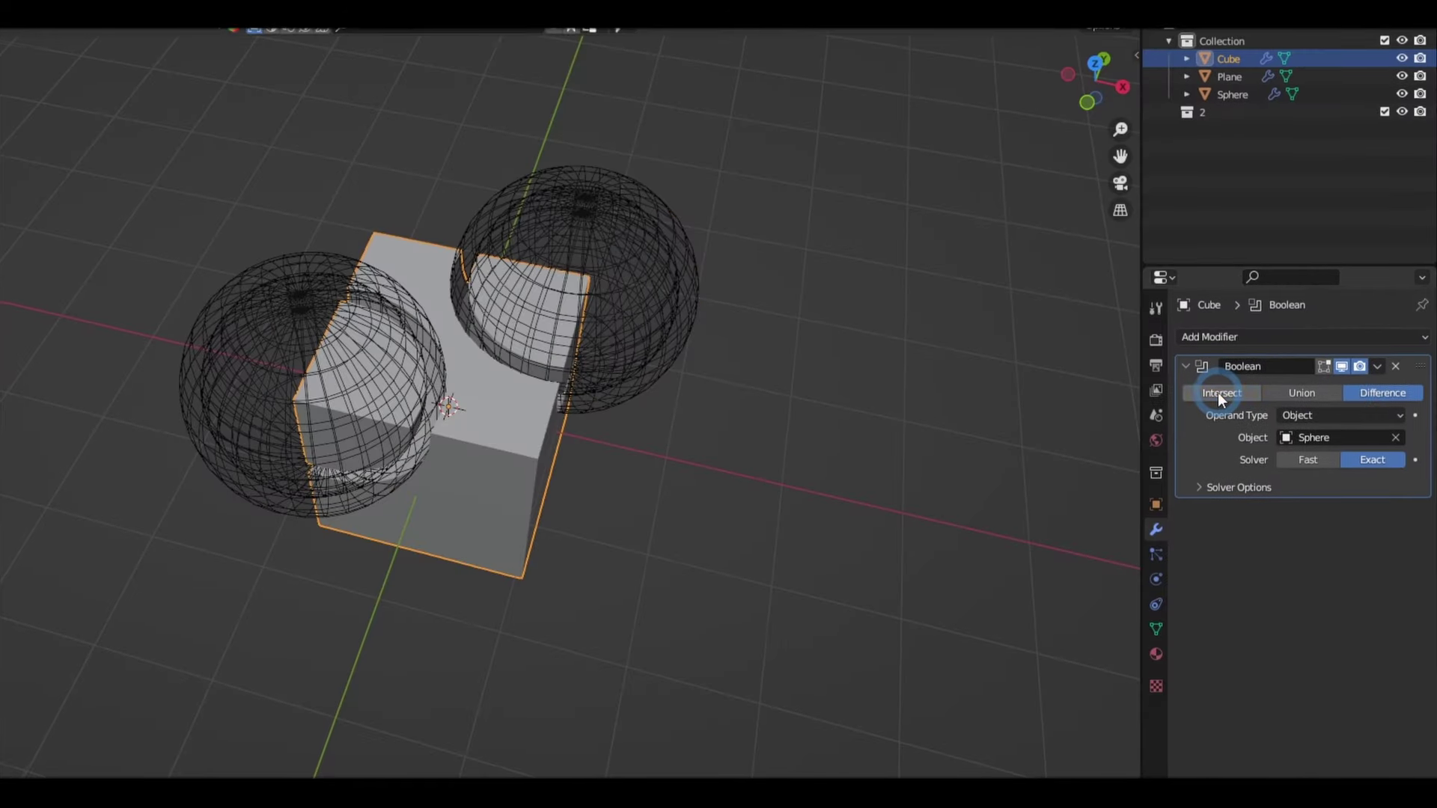
pyautogui.click(1220, 395)
# Switch the cube's Boolean between Union and Difference and open the operand type choices.
pyautogui.click(1302, 393)
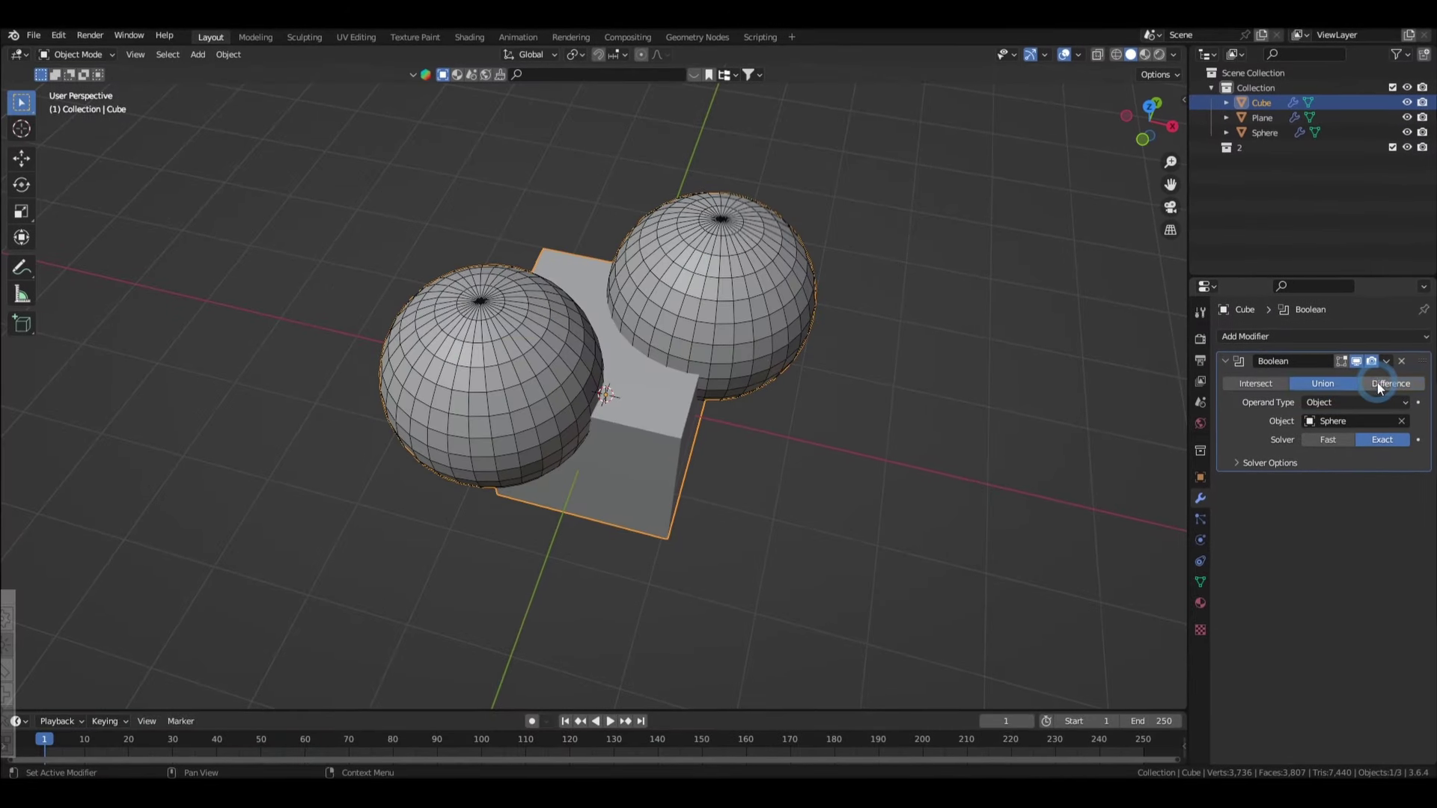
pyautogui.click(1376, 383)
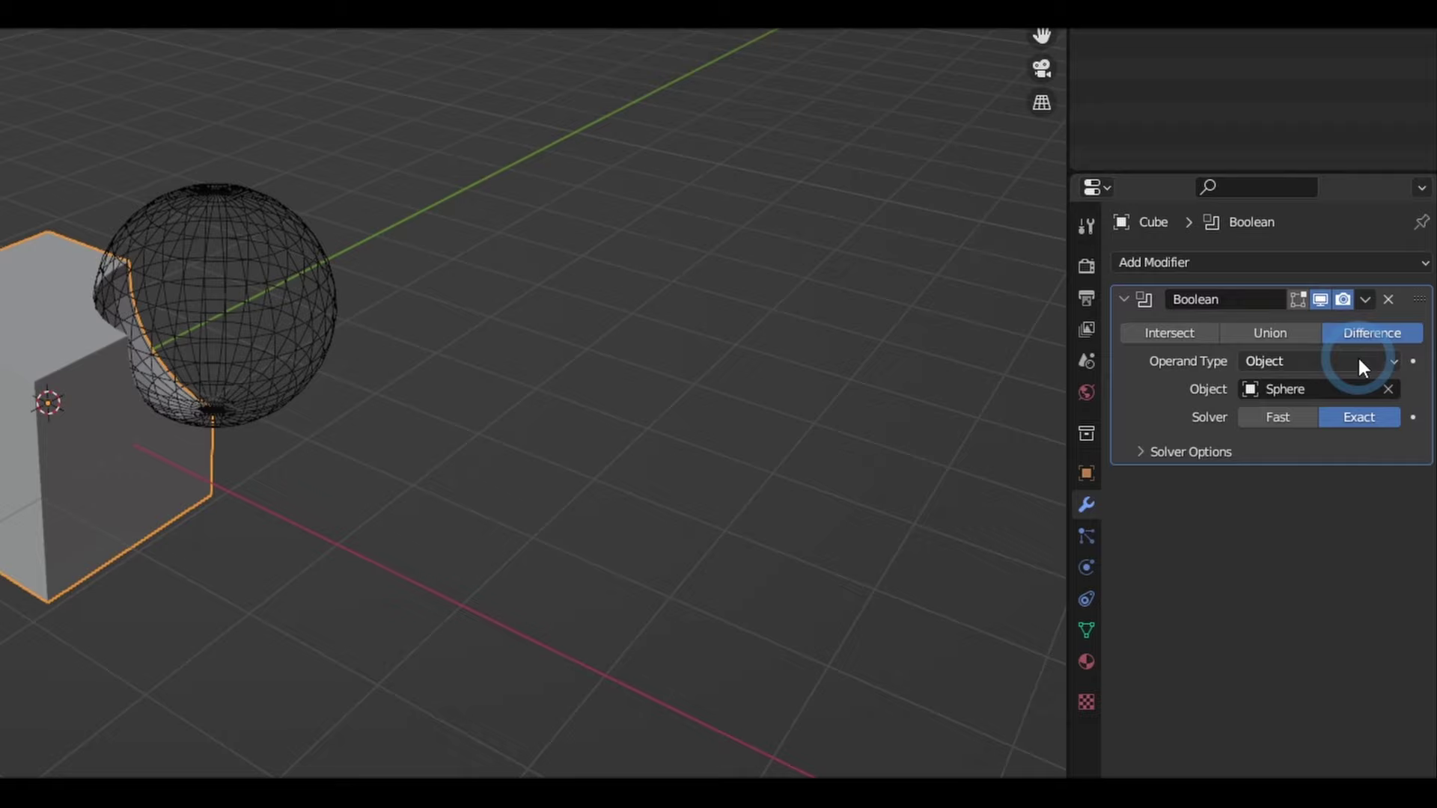
pyautogui.click(1358, 365)
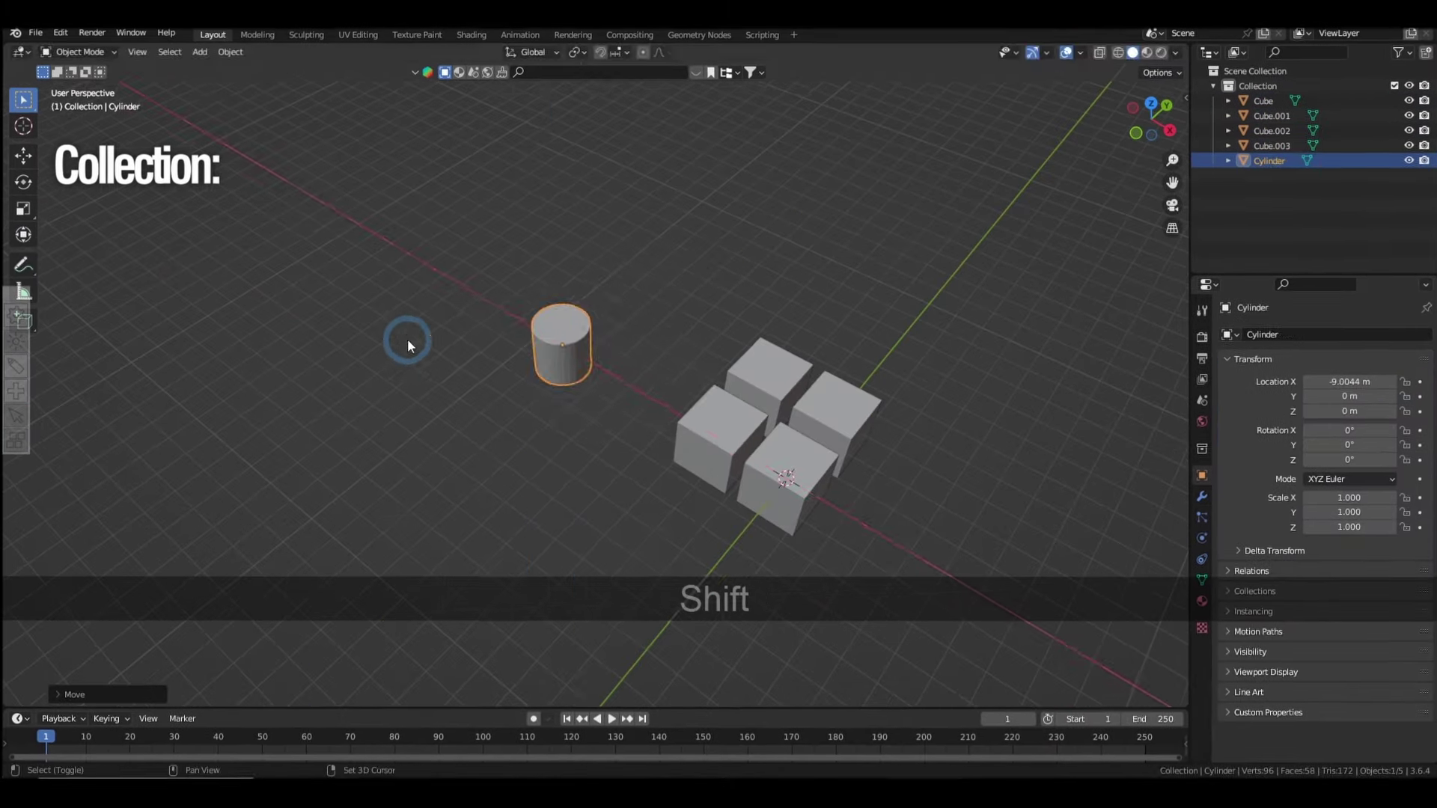
# Duplicate the cylinder twice with Shift+D and place the copies.
pyautogui.hotkey('shift', 'd')
pyautogui.click(554, 348)
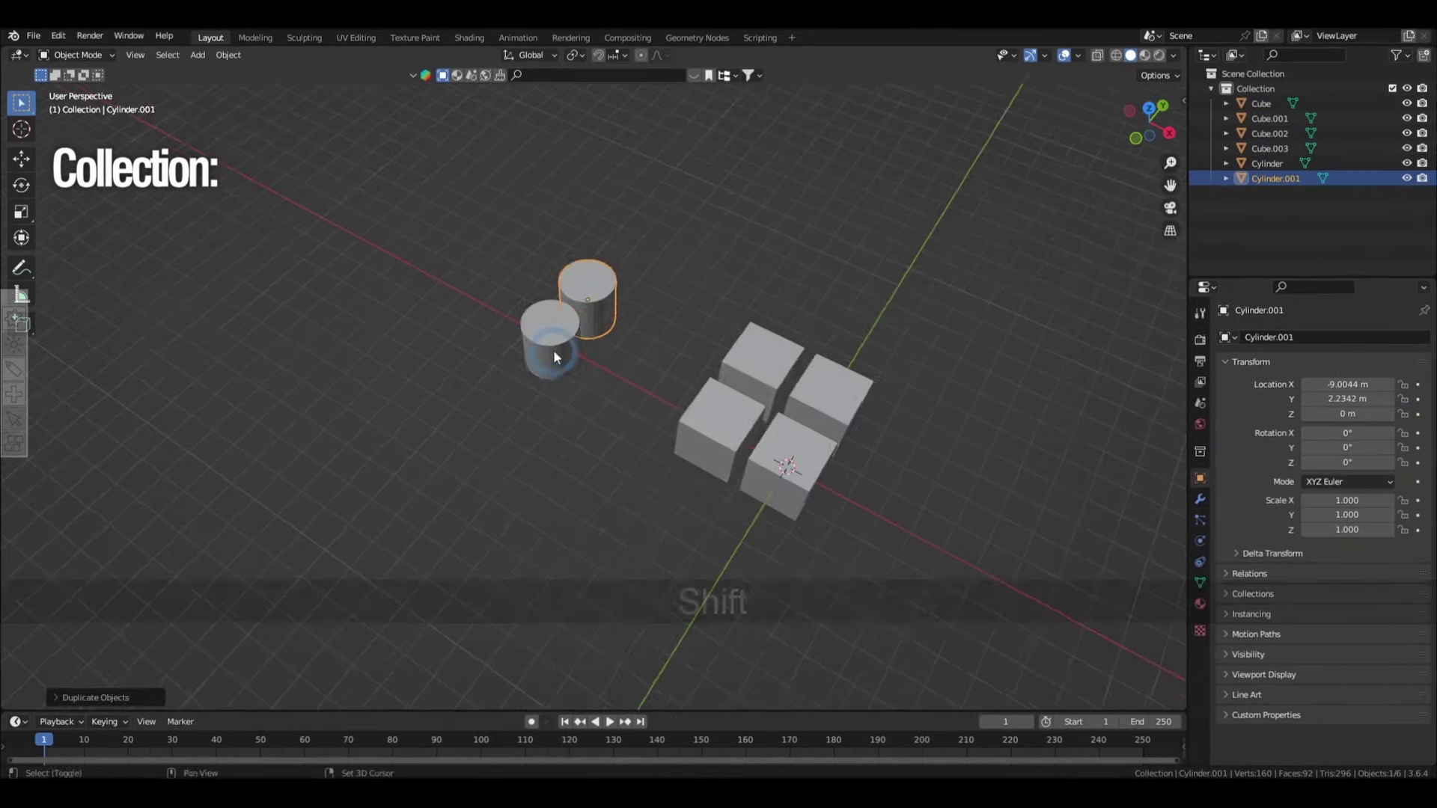
pyautogui.hotkey('shift', 'd')
pyautogui.click(598, 402)
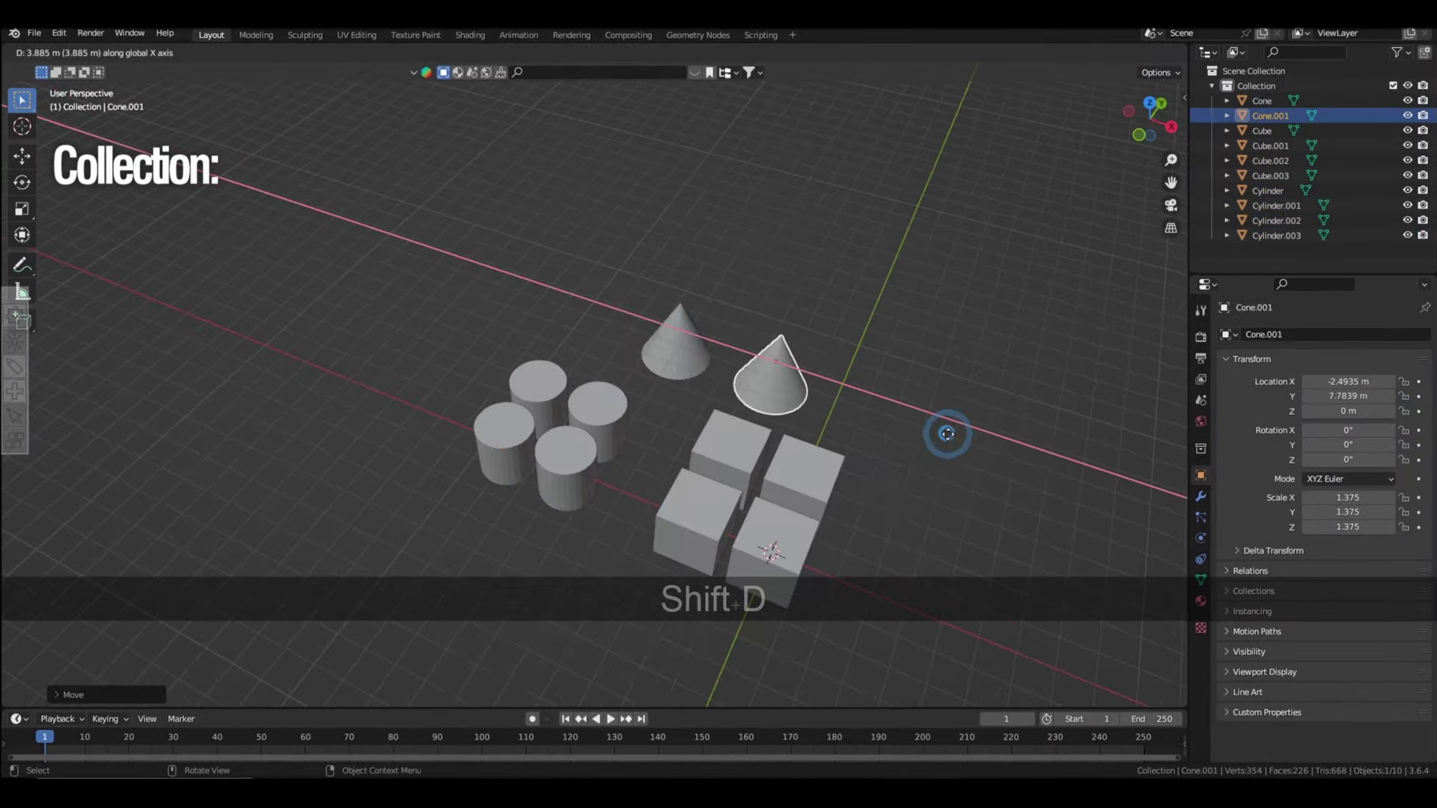
pyautogui.hotkey('shift', 'd')
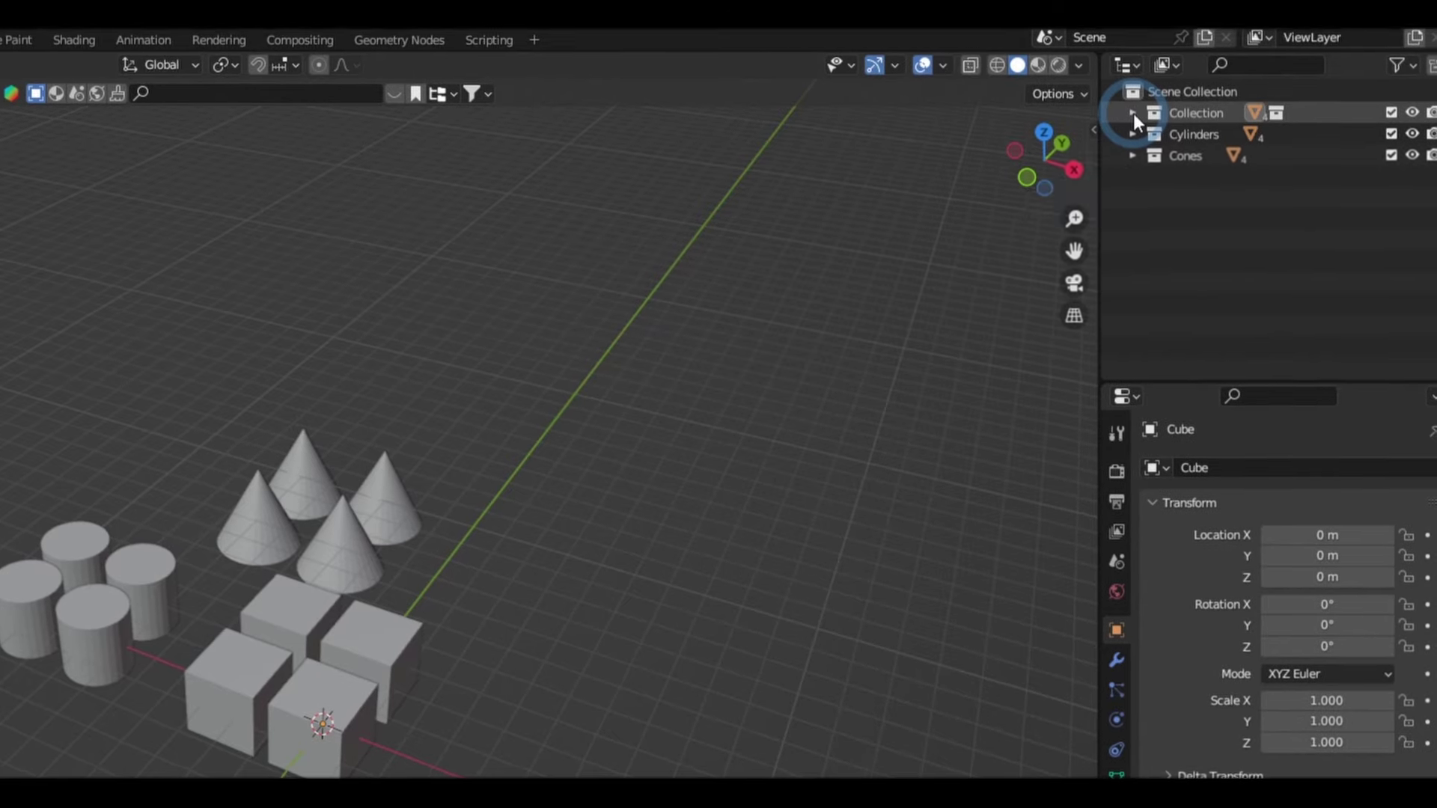
# Browse the Cylinders and Cones collections, then create a collection named 'New Collection'.
pyautogui.click(1135, 134)
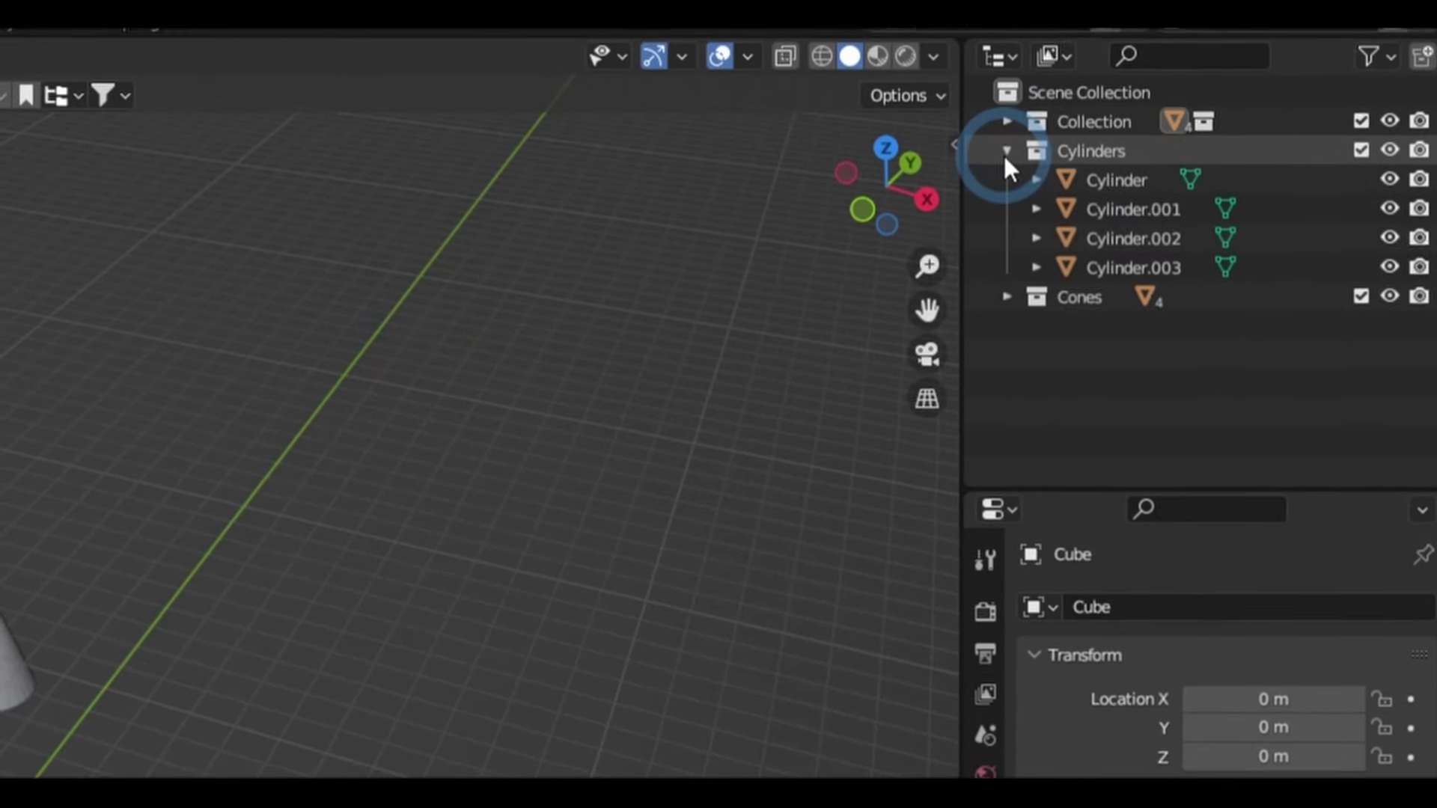
pyautogui.click(1004, 152)
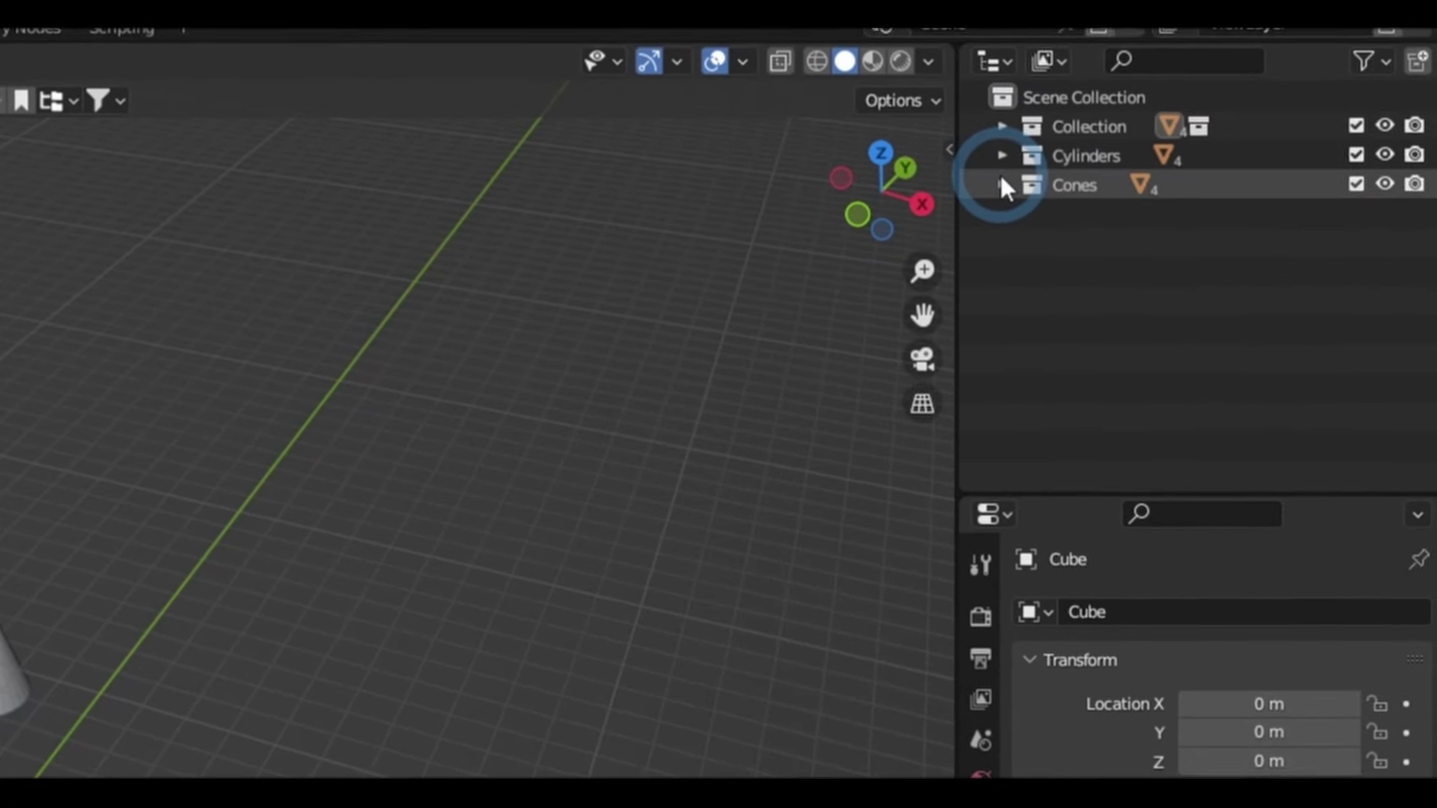
pyautogui.click(1003, 182)
pyautogui.click(1003, 183)
pyautogui.click(1420, 65)
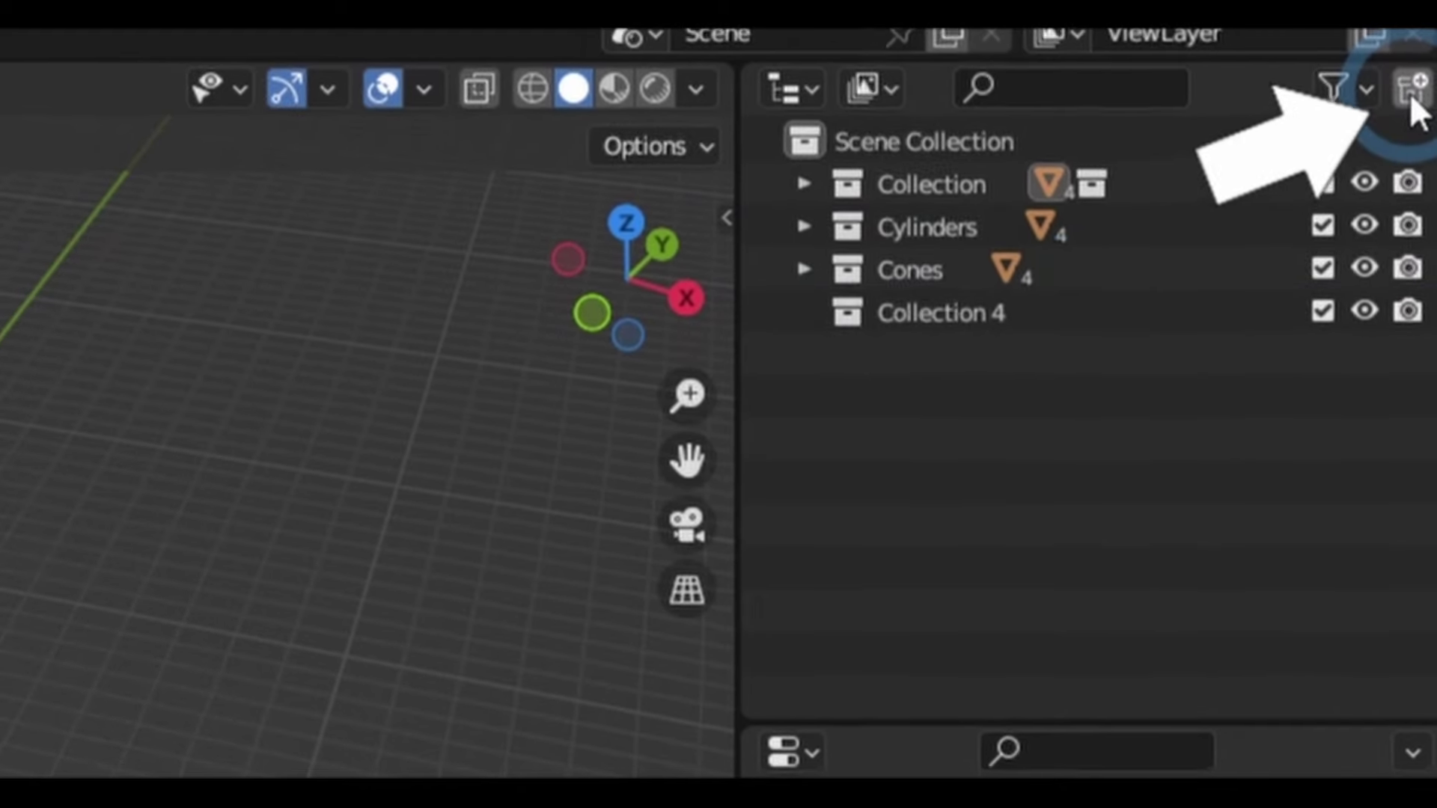
pyautogui.doubleClick(1039, 309)
pyautogui.write('New Collection')
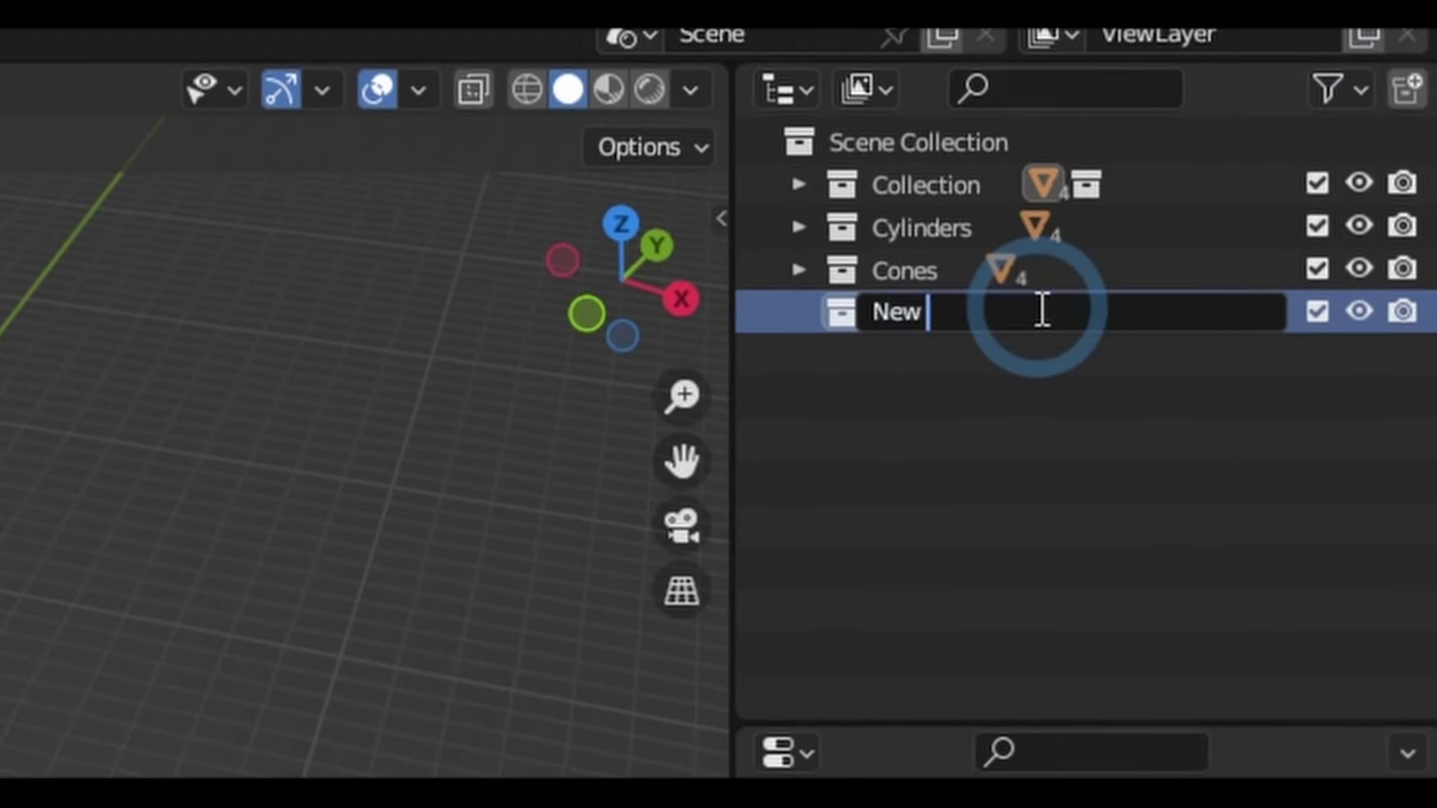
pyautogui.press('Return')
# Move Cone.003, Cone.002, Cone.001 and Cone into New Collection.
pyautogui.click(803, 270)
pyautogui.moveTo(973, 446); pyautogui.dragTo(958, 486)
pyautogui.moveTo(971, 399); pyautogui.dragTo(989, 498)
pyautogui.moveTo(971, 357); pyautogui.dragTo(995, 491)
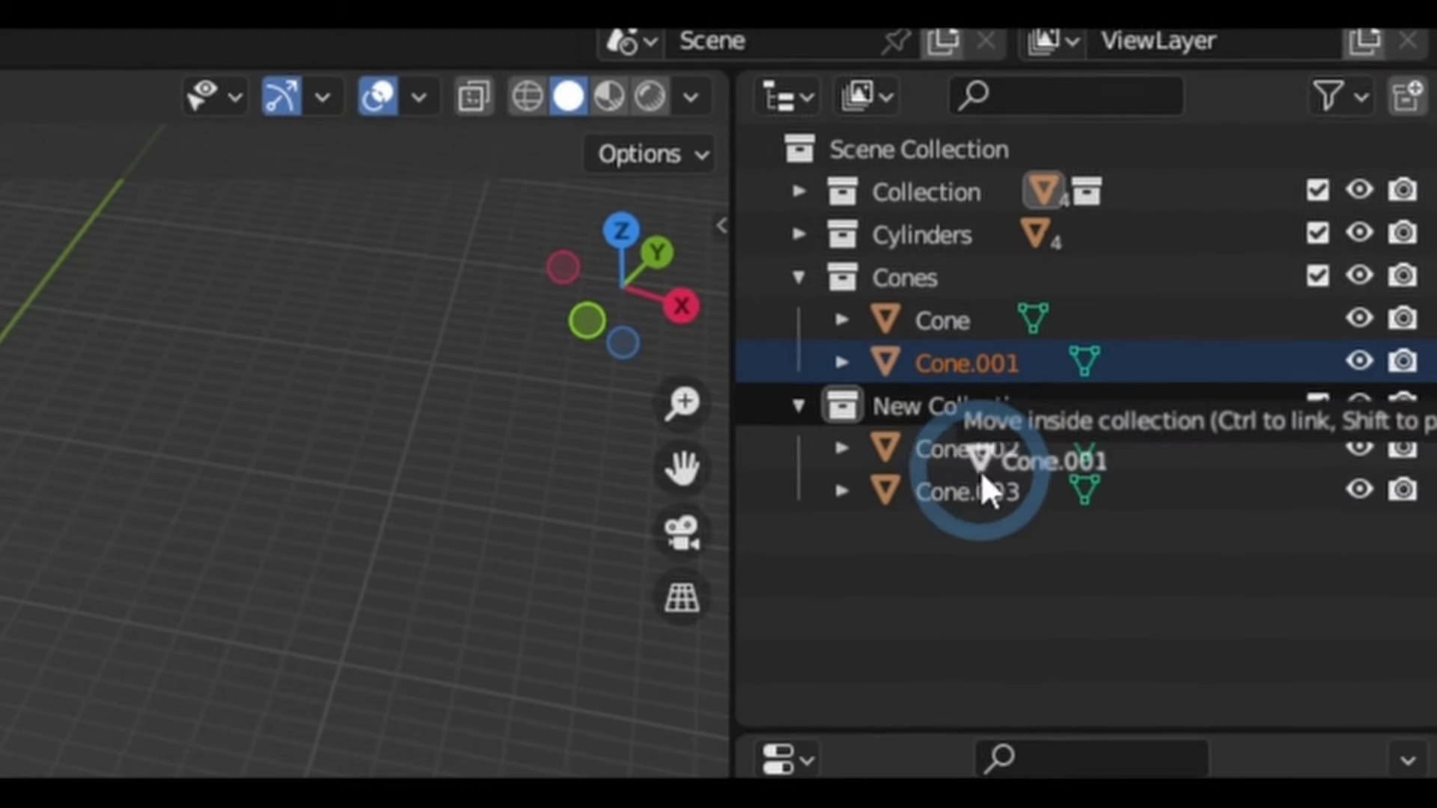
pyautogui.moveTo(946, 314); pyautogui.dragTo(962, 352)
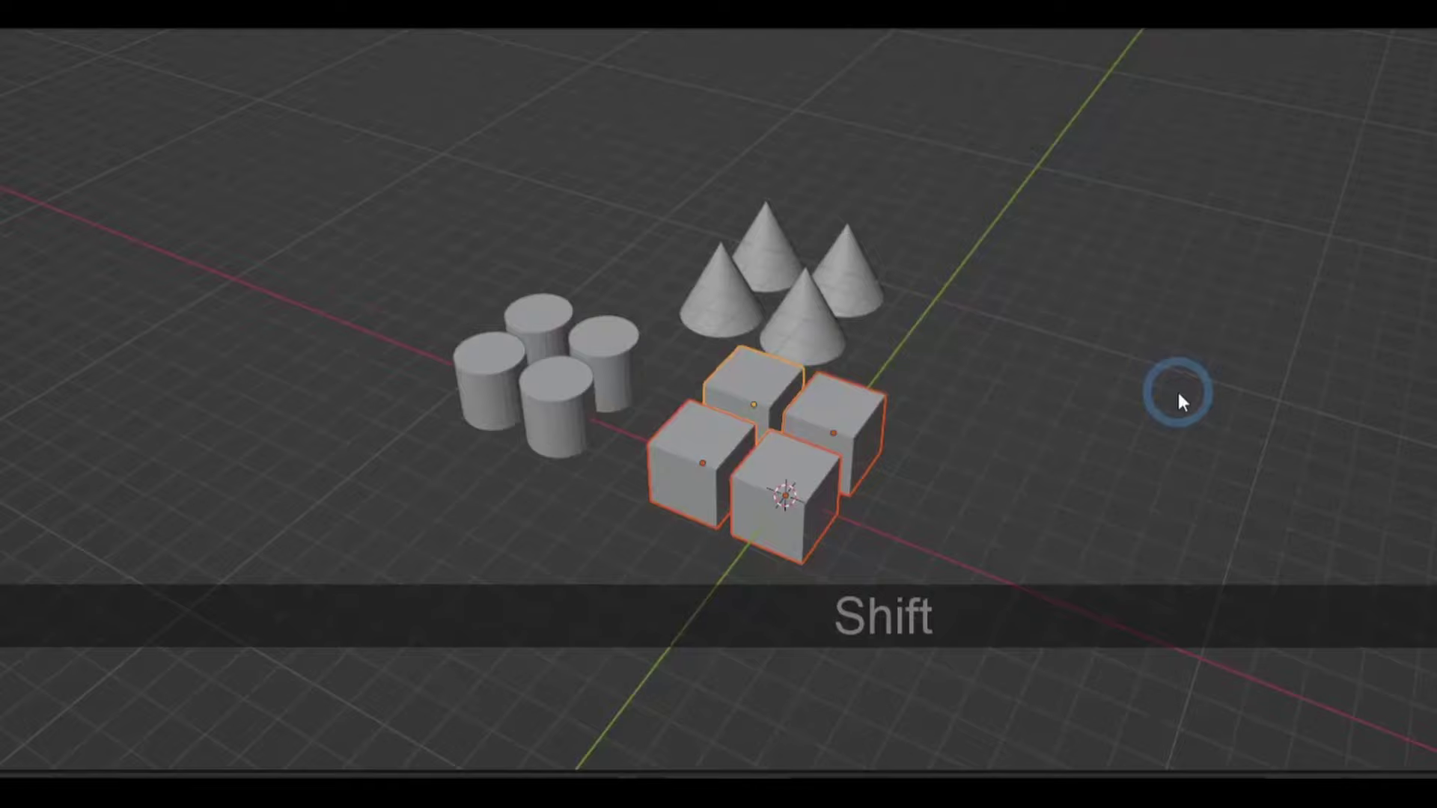
pyautogui.hotkey('shift', 'm')
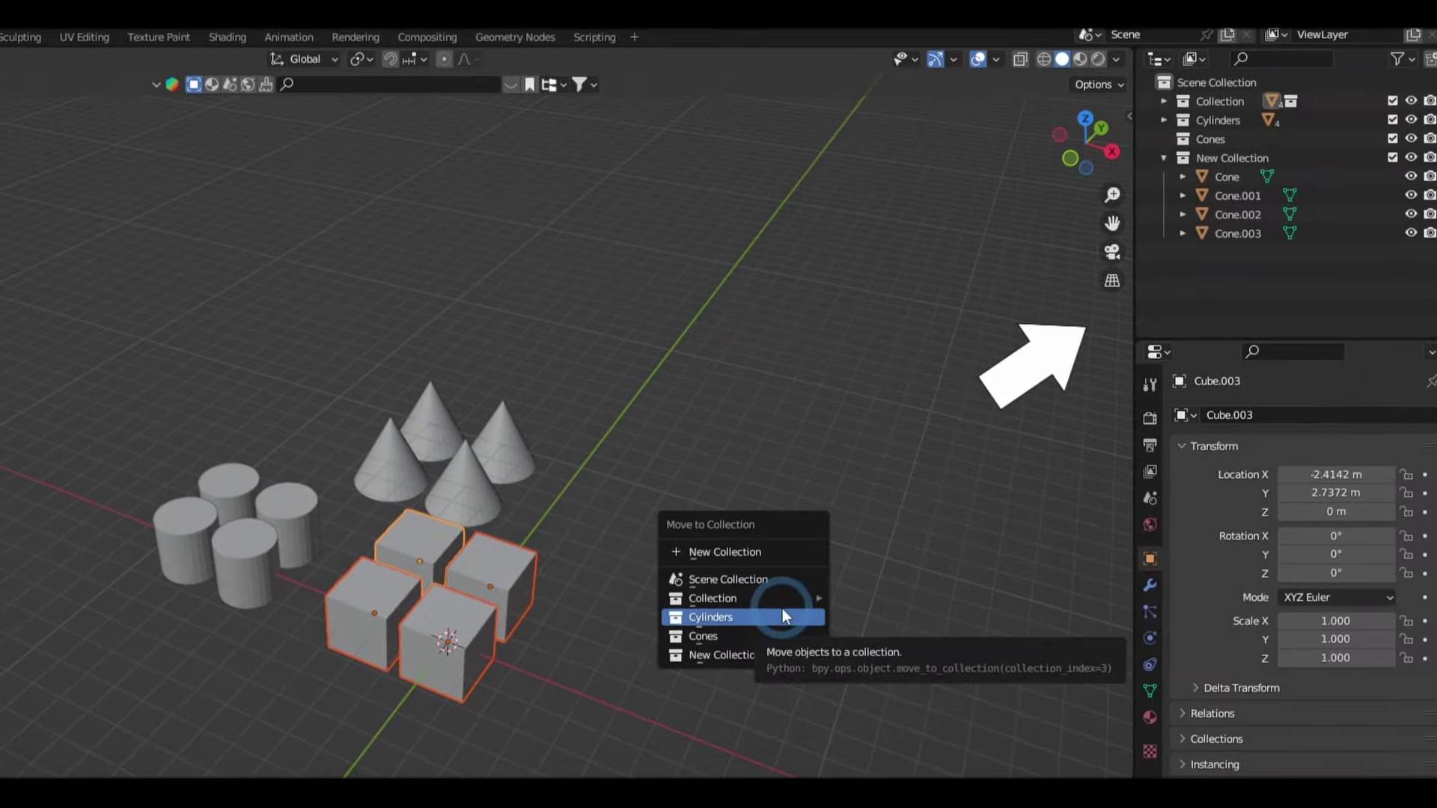
# Move the sphere into a new collection named 'Cutter Objects'.
pyautogui.click(800, 654)
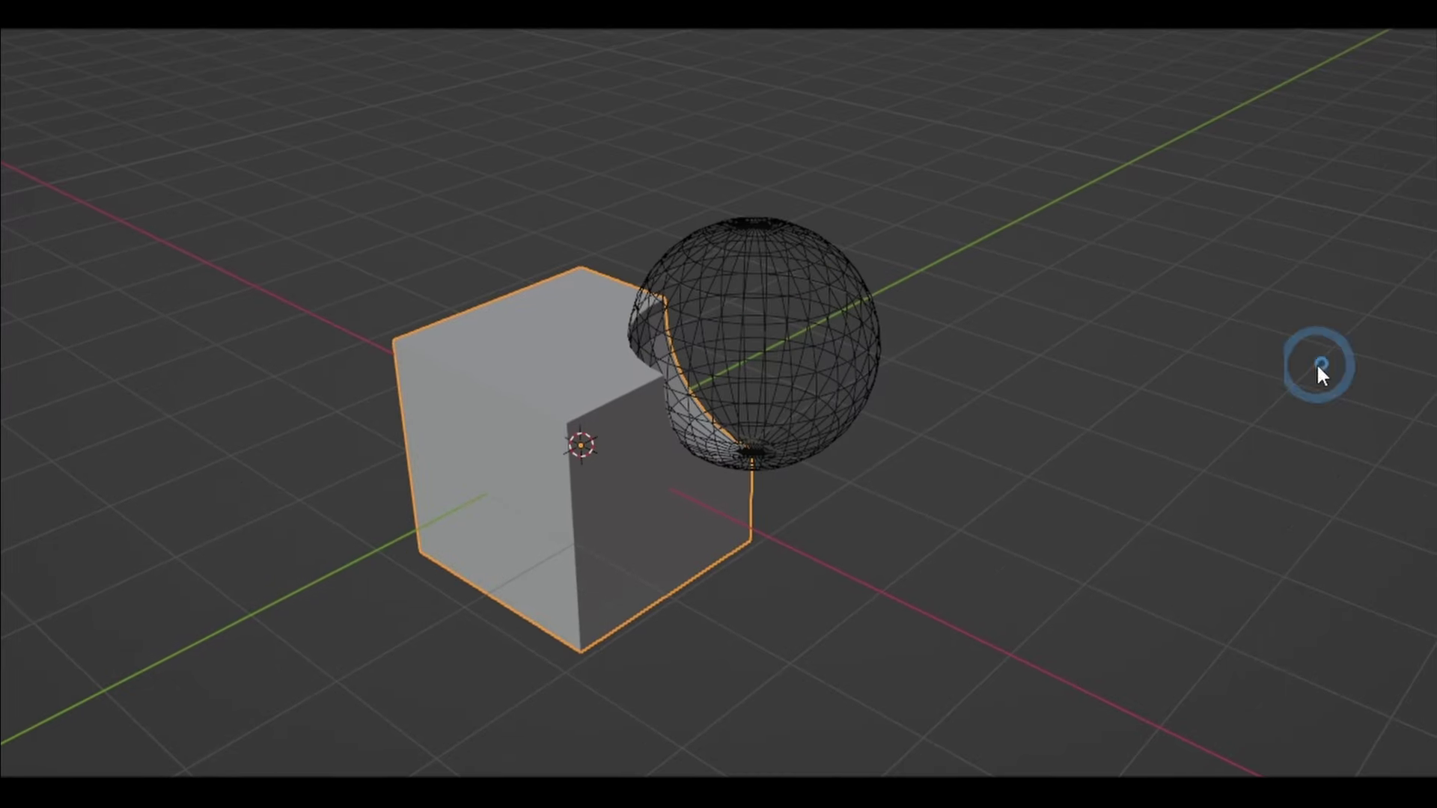
pyautogui.click(638, 328)
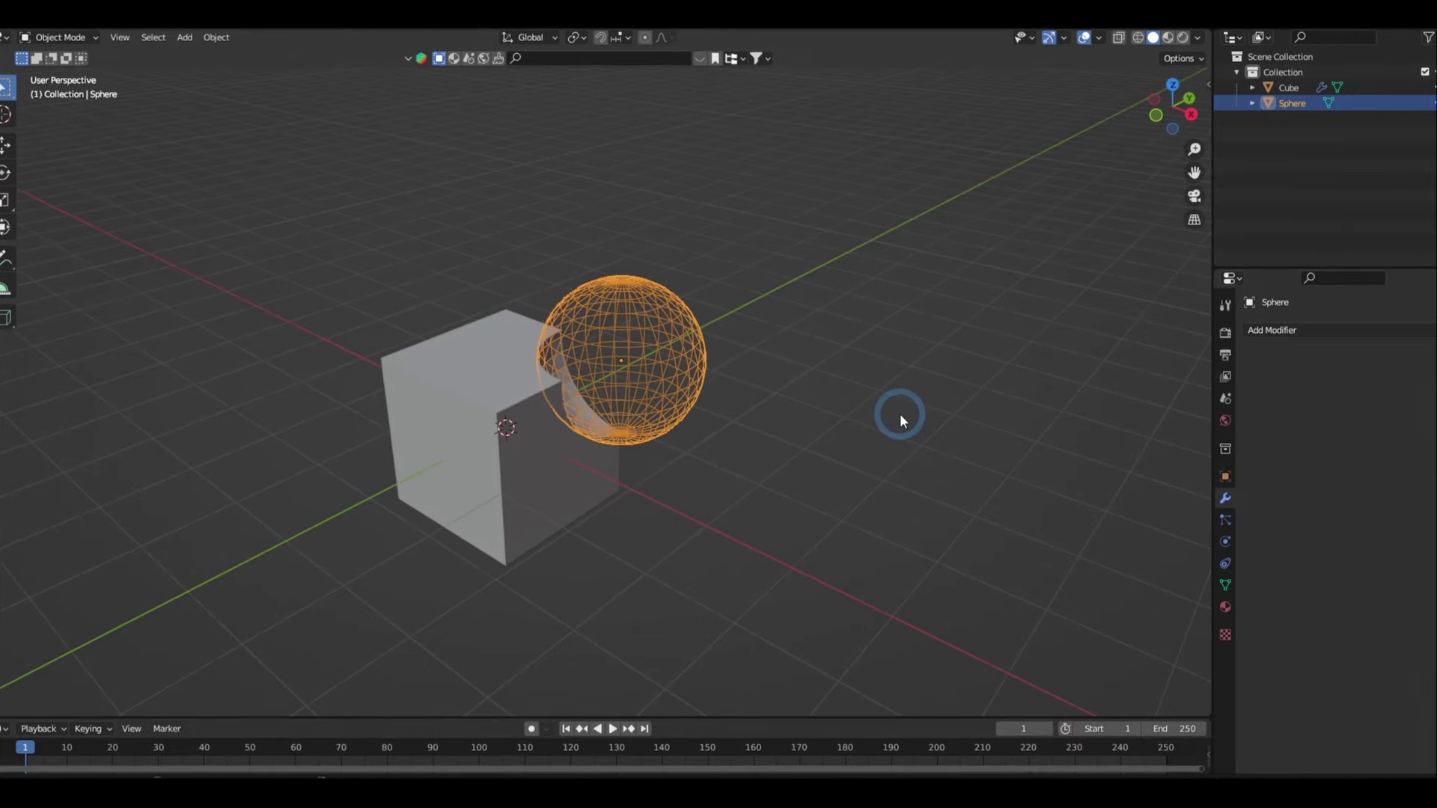
pyautogui.press('m')
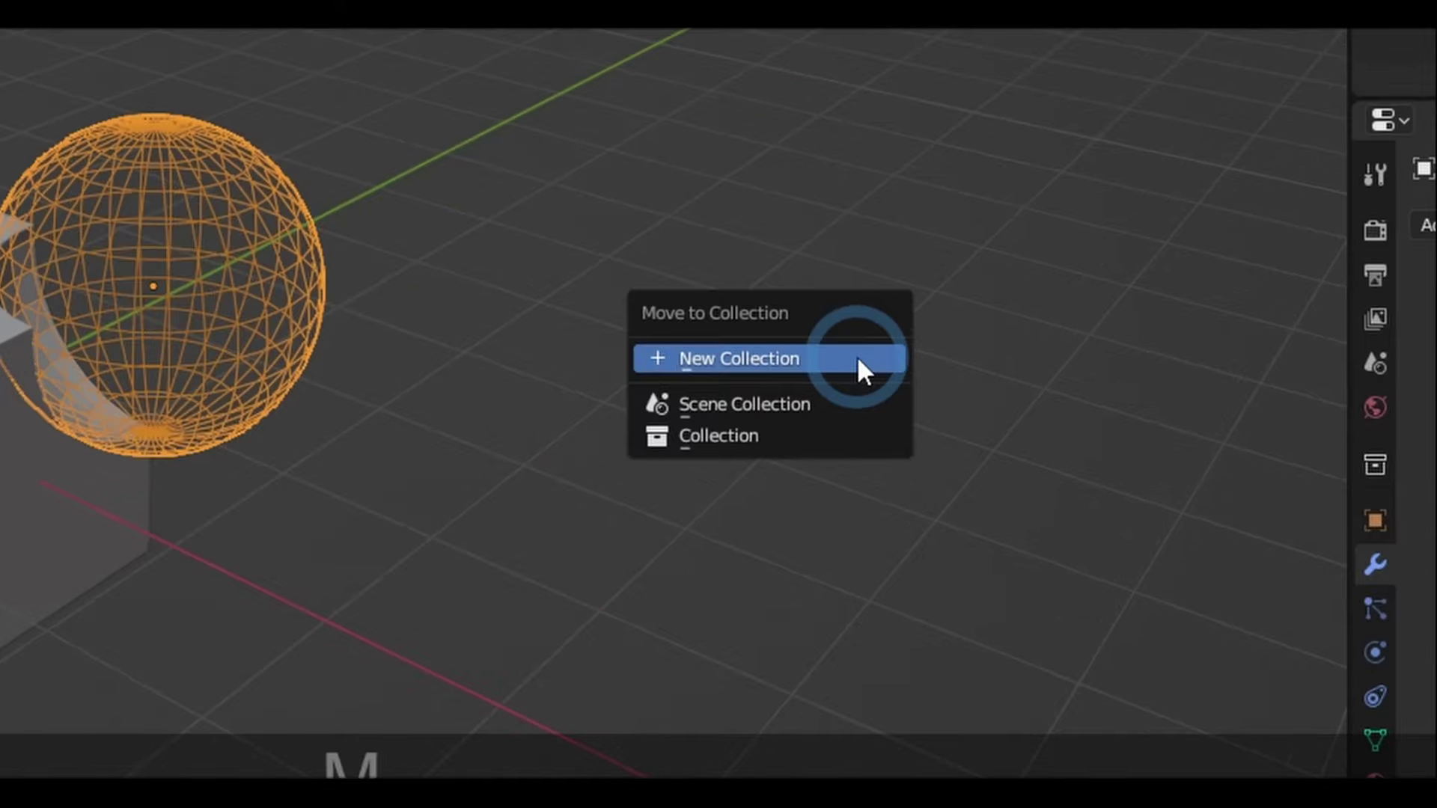
pyautogui.click(941, 308)
pyautogui.write('Cutter Objects')
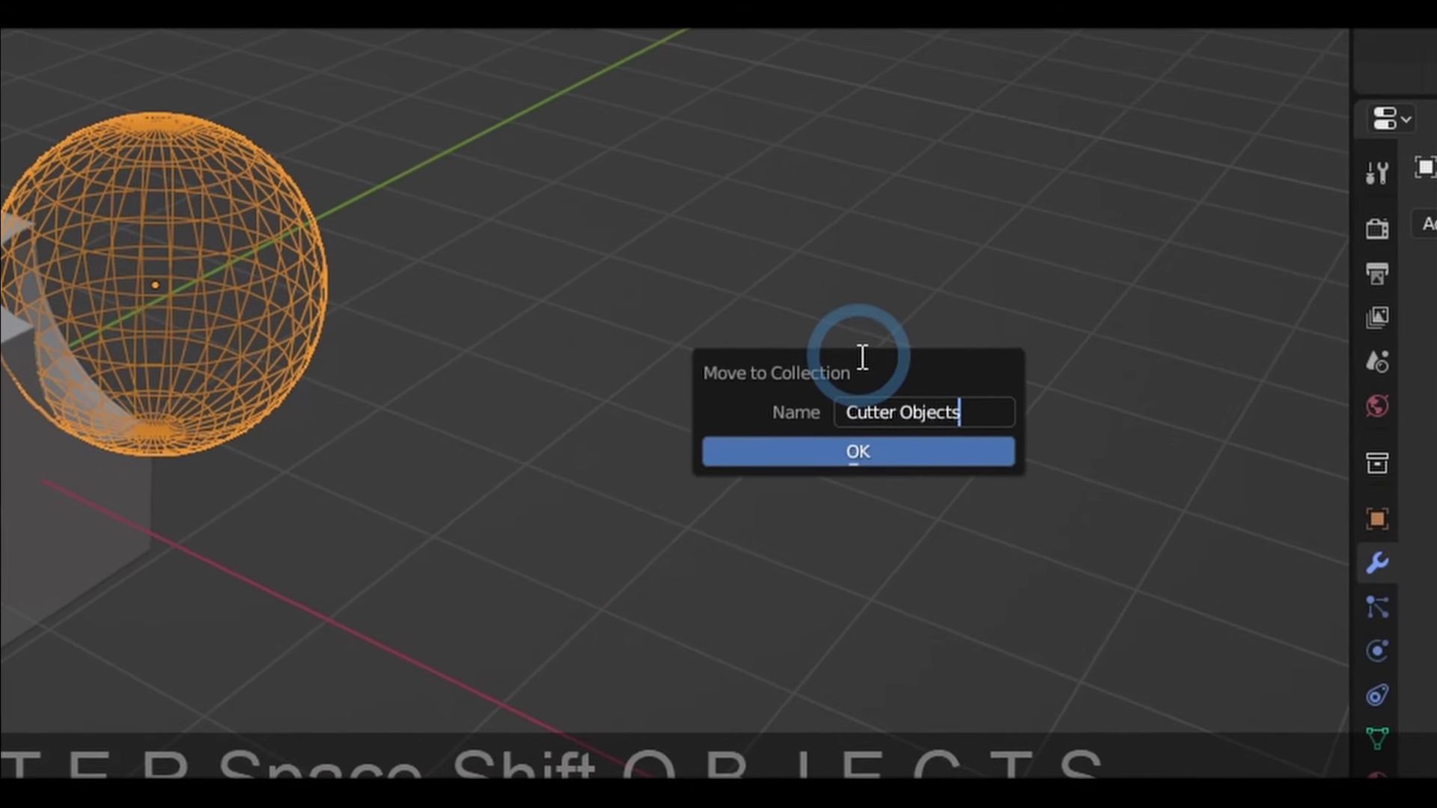
pyautogui.press('Return')
# Set the cube's Boolean operand type to Collection using Cutter Objects.
pyautogui.click(401, 442)
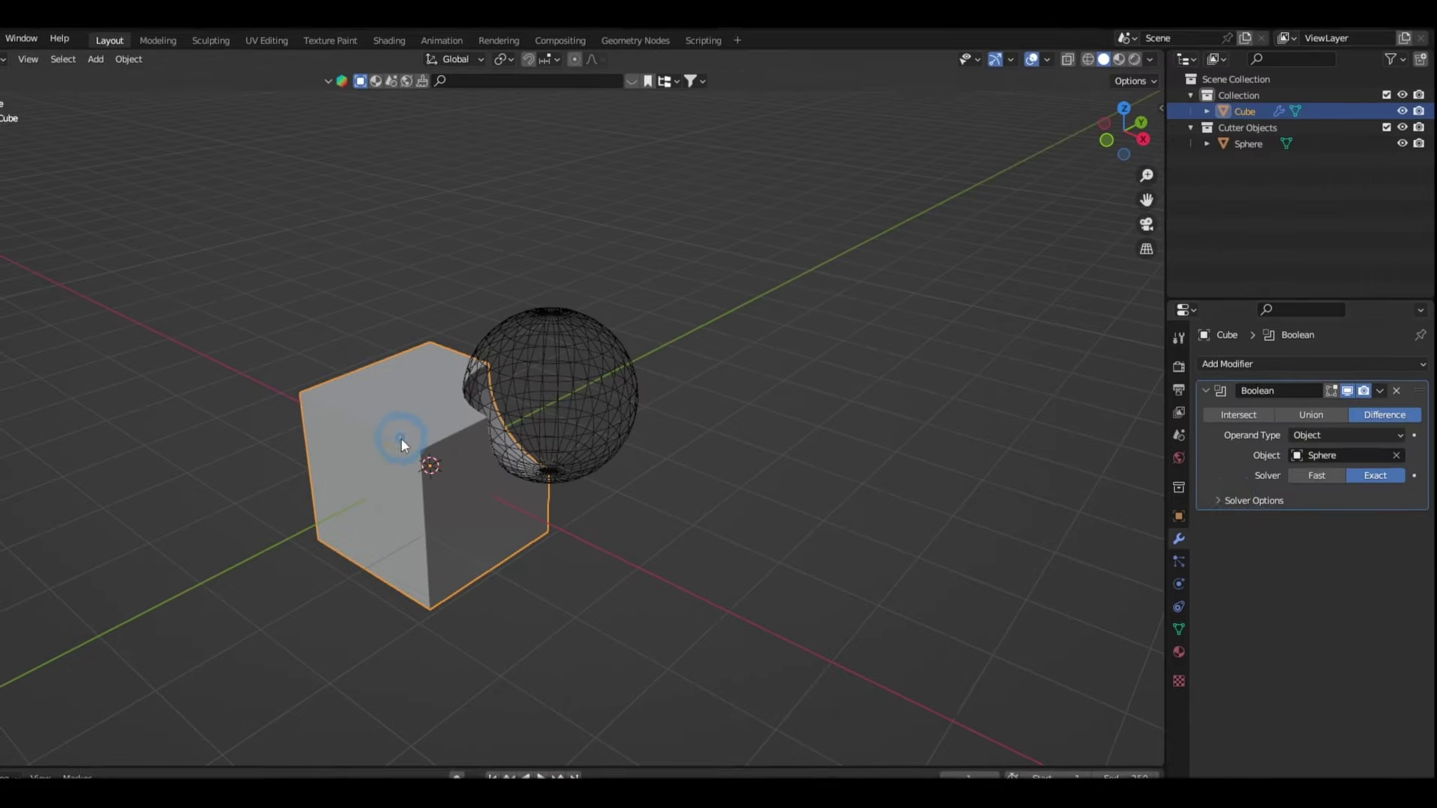
pyautogui.click(1375, 433)
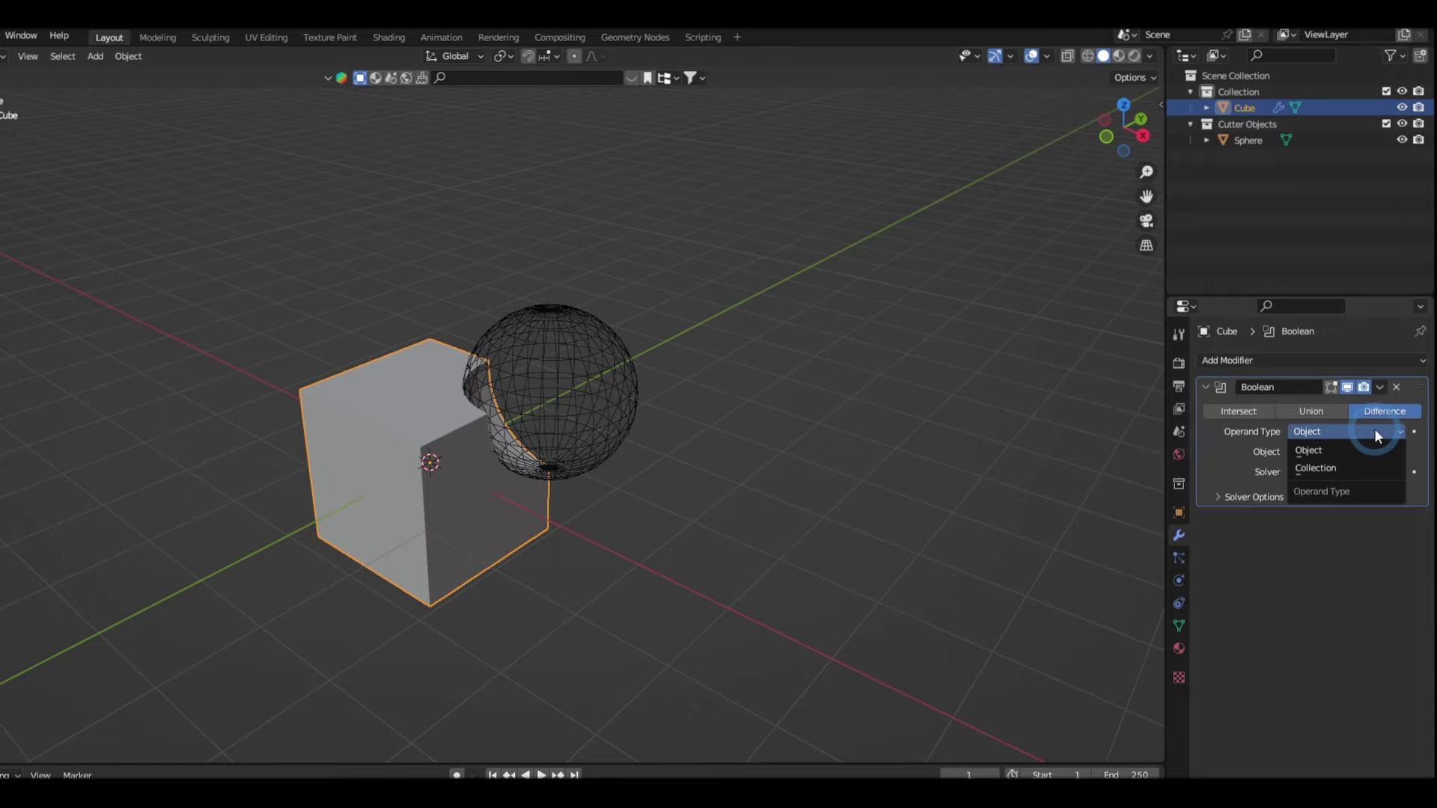
pyautogui.click(1347, 458)
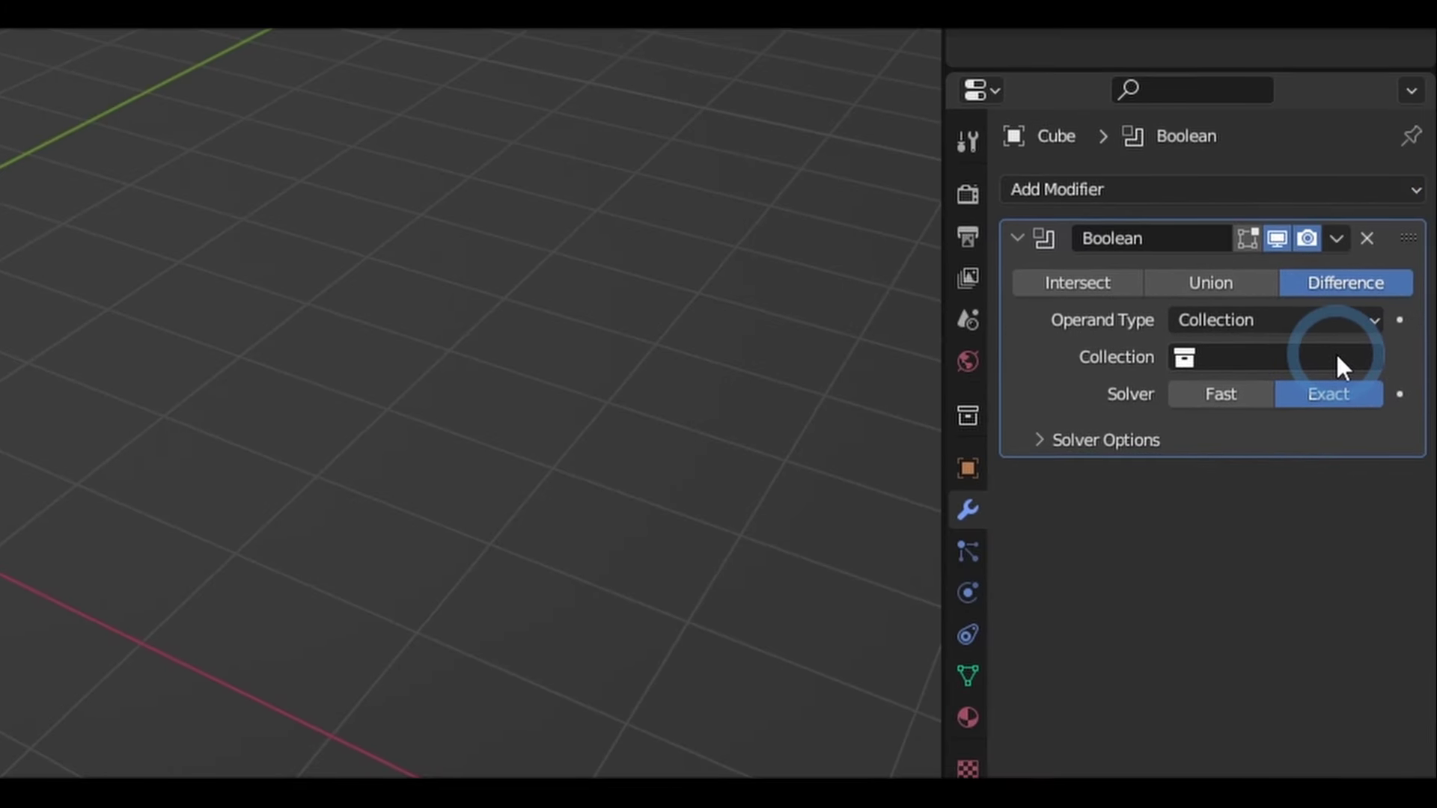
pyautogui.click(1336, 352)
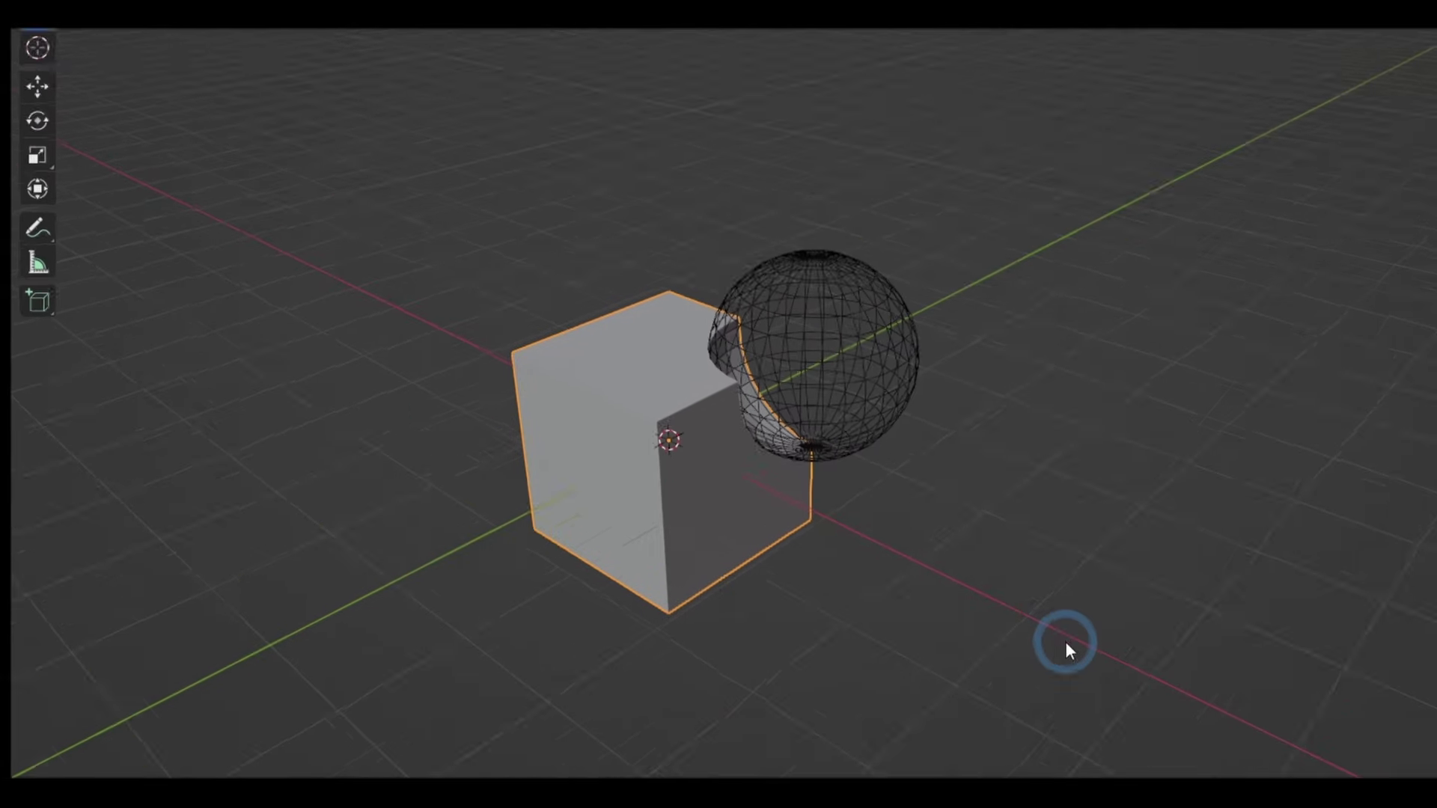
pyautogui.moveTo(725, 568); pyautogui.dragTo(742, 596, button='middle')
pyautogui.moveTo(1080, 712); pyautogui.dragTo(924, 751, button='middle')
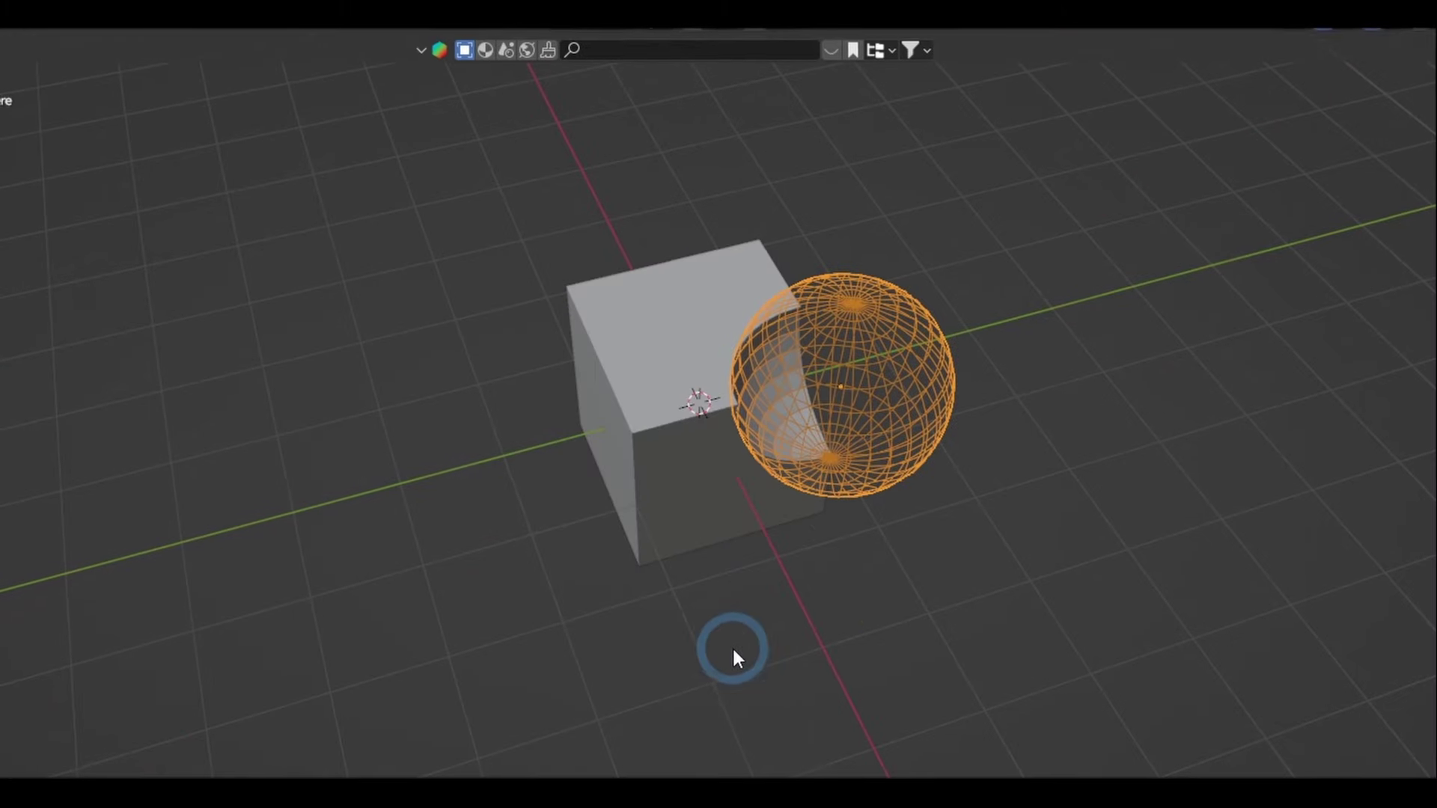
# Duplicate the sphere and place Sphere.001 in the Cutter Objects collection.
pyautogui.hotkey('shift', 'd')
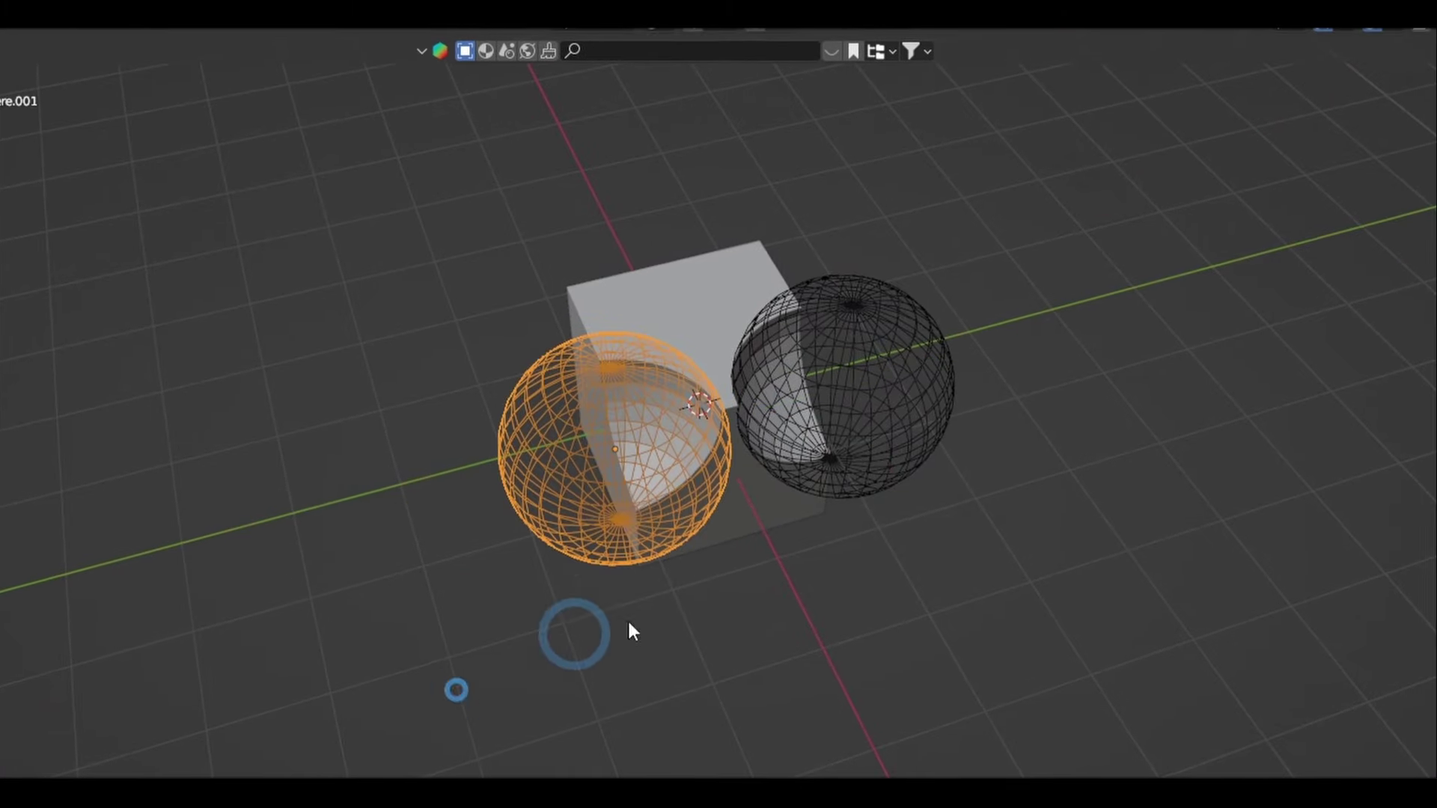
pyautogui.moveTo(629, 631); pyautogui.dragTo(881, 747, button='middle')
pyautogui.moveTo(1236, 175); pyautogui.dragTo(1199, 114)
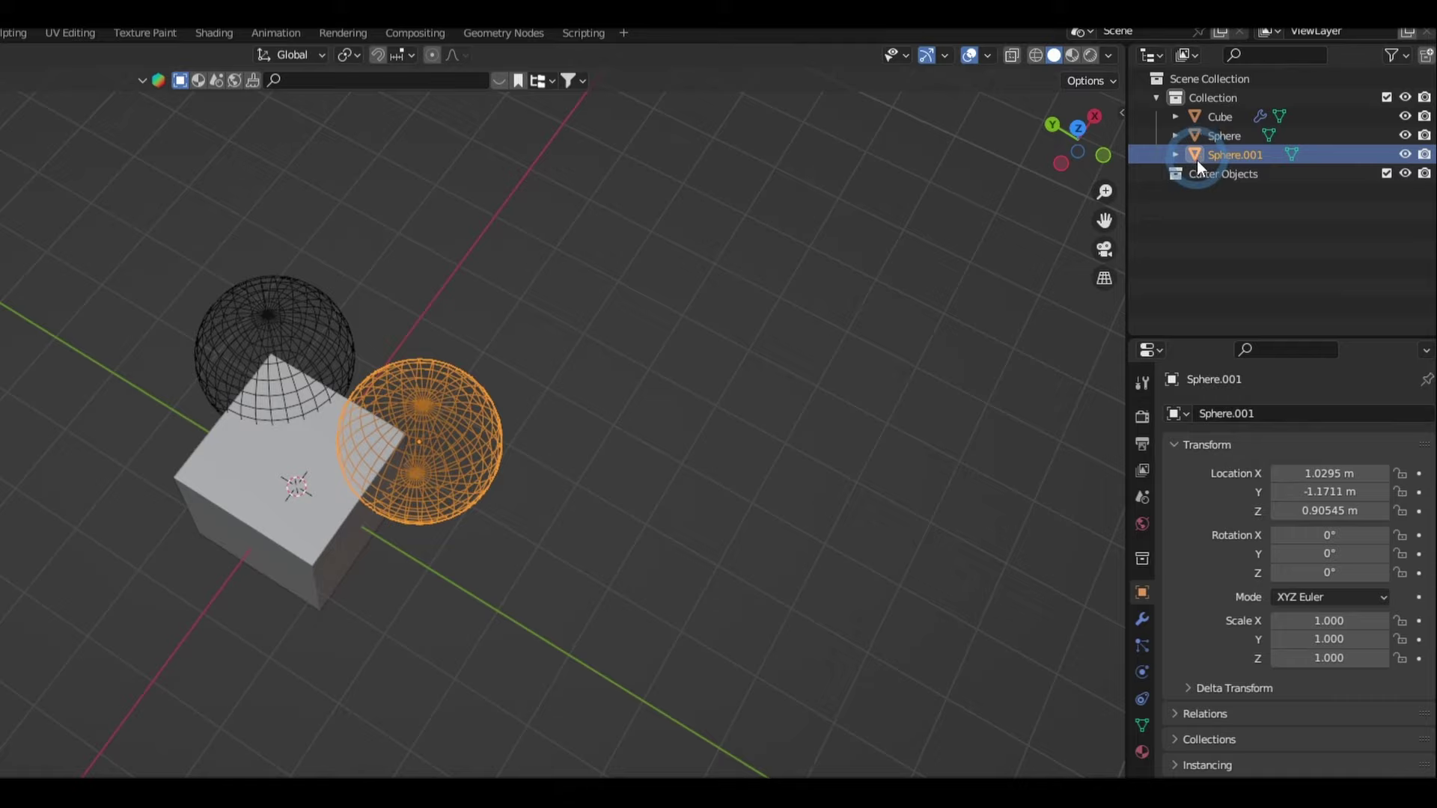
pyautogui.moveTo(1199, 172); pyautogui.dragTo(1198, 173)
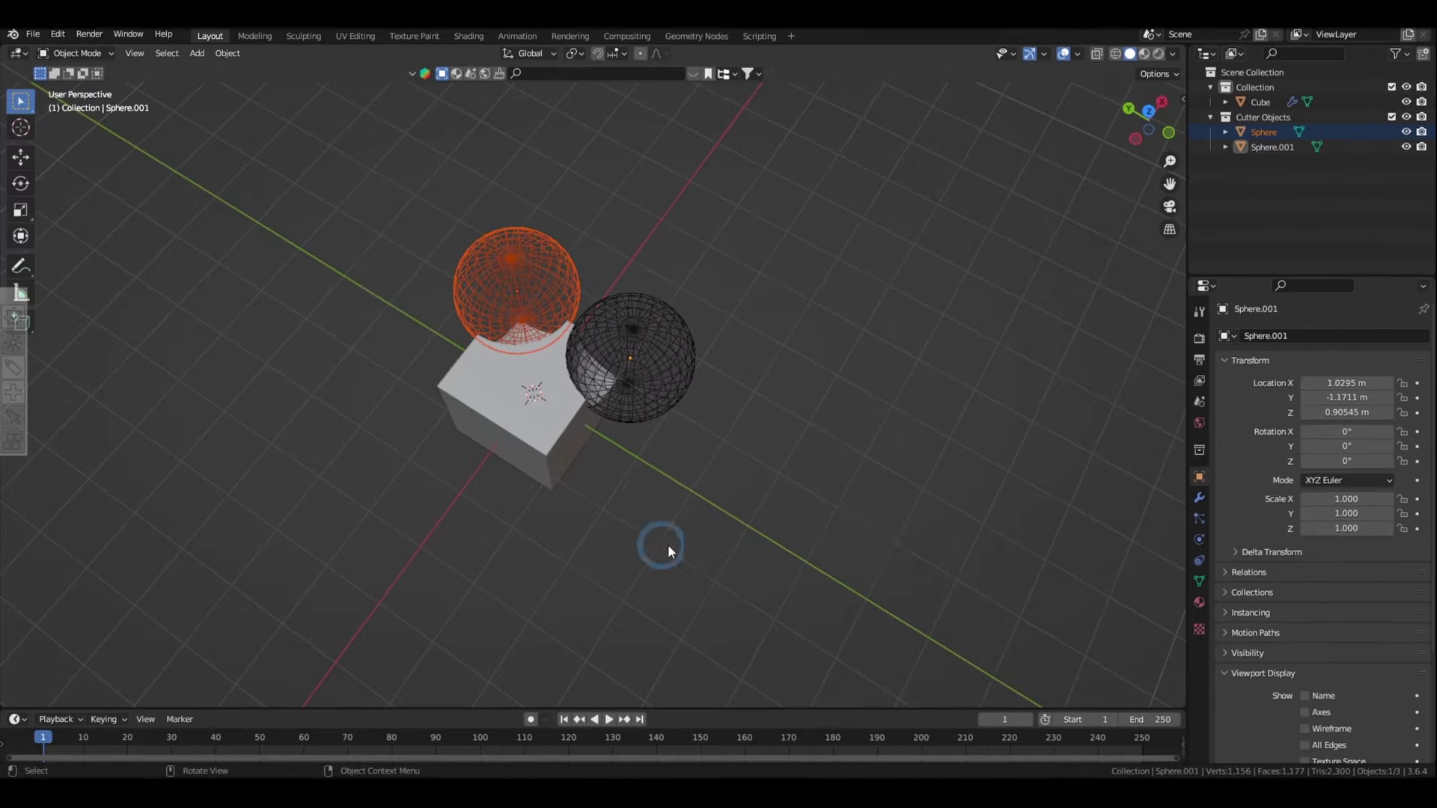
# Add a cylinder, stretch it along Z, and move it into Cutter Objects.
pyautogui.hotkey('shift', 'a')
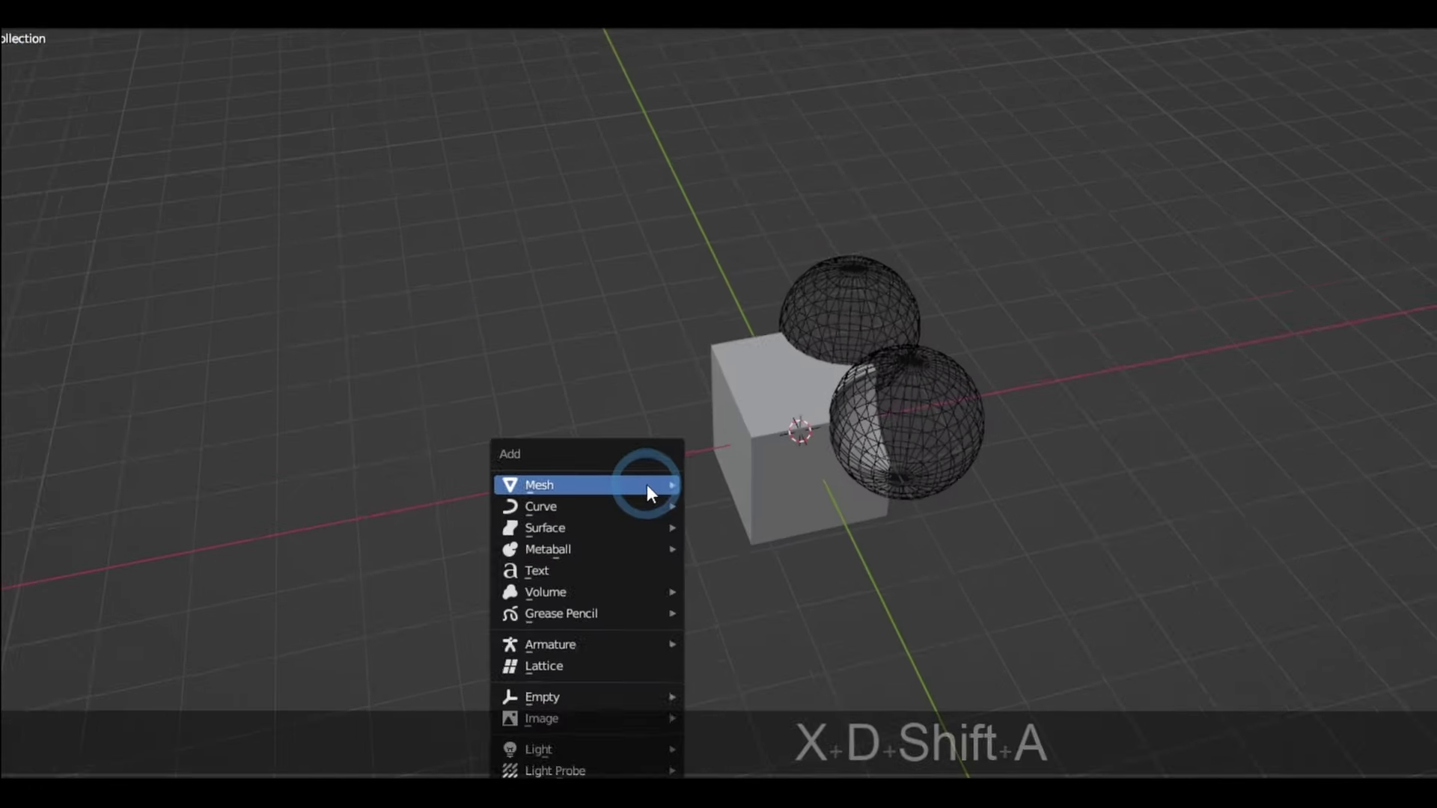
pyautogui.click(807, 578)
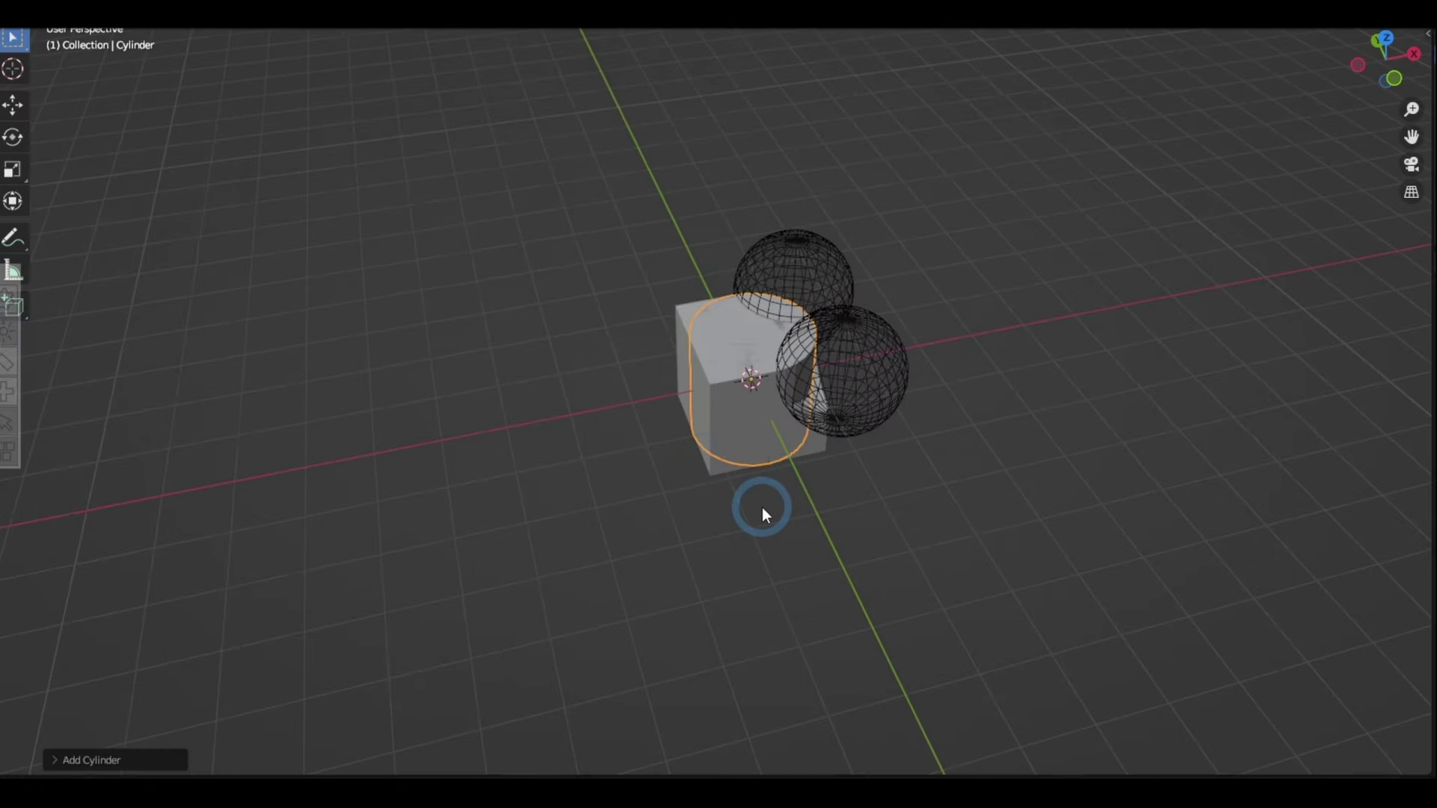
pyautogui.press('s')
pyautogui.press('z')
pyautogui.click(1053, 594)
pyautogui.press('m')
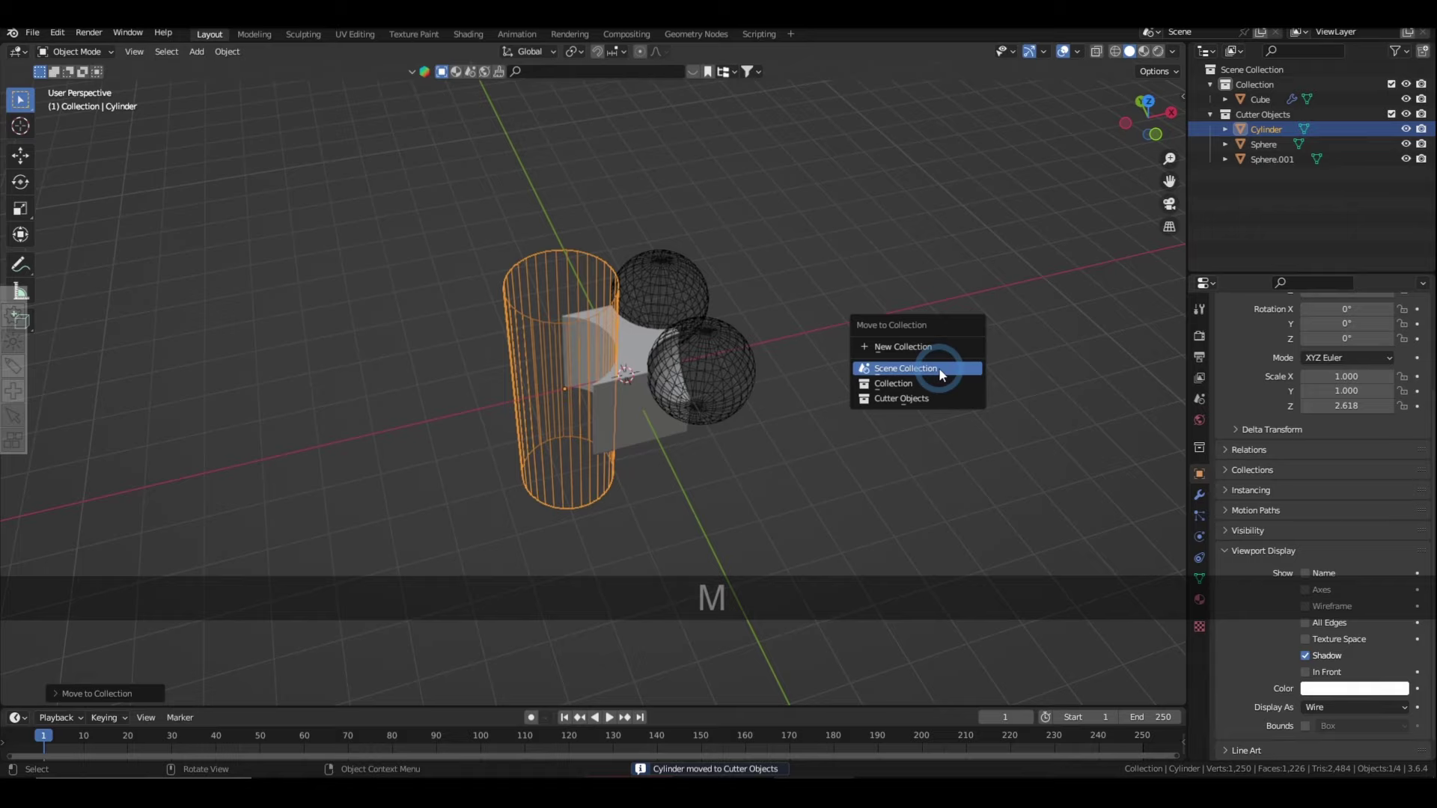
pyautogui.click(938, 370)
pyautogui.press('m')
pyautogui.click(935, 390)
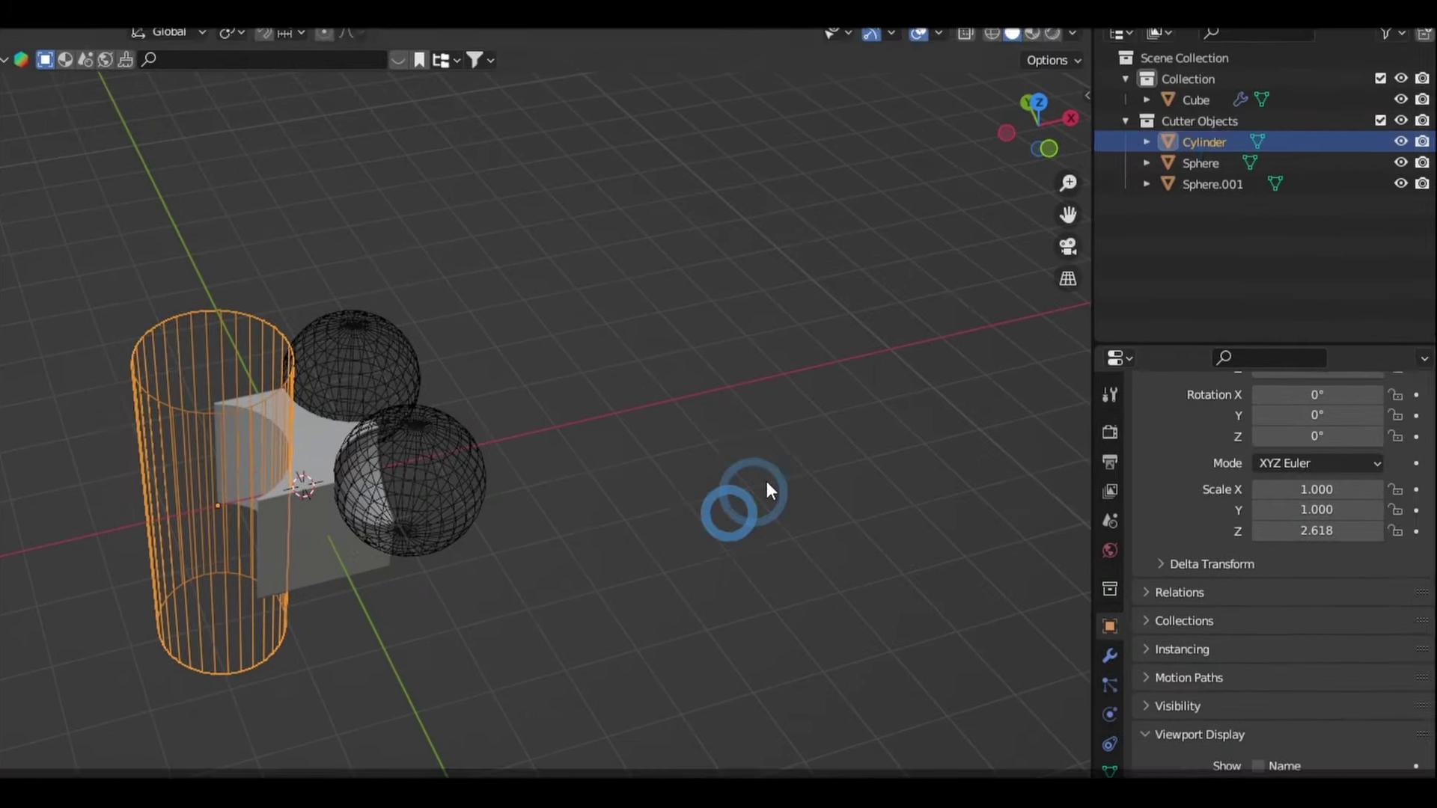
pyautogui.moveTo(1268, 128); pyautogui.dragTo(1184, 102)
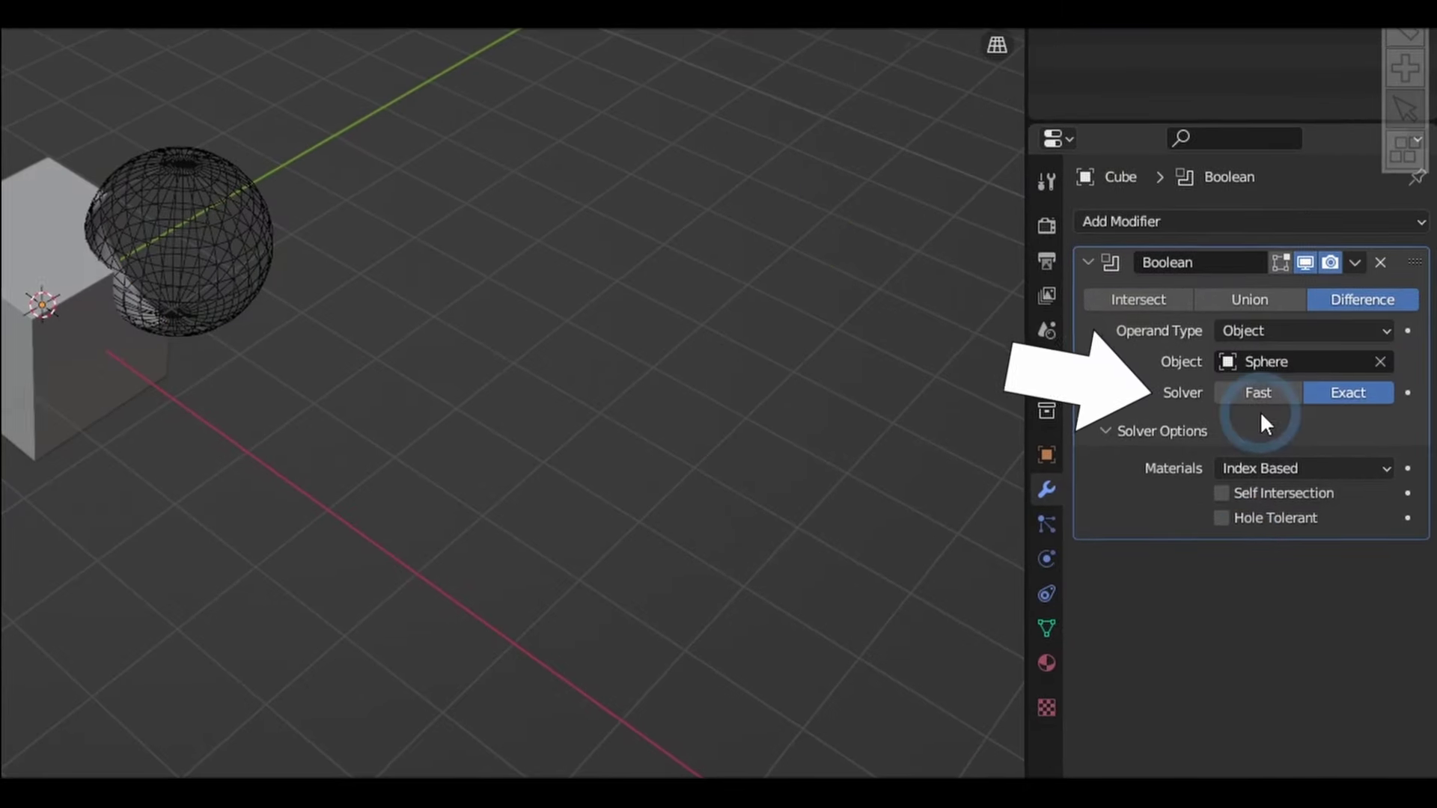
# Switch the Boolean solver to Fast and back to Exact, then select the sphere.
pyautogui.click(1260, 393)
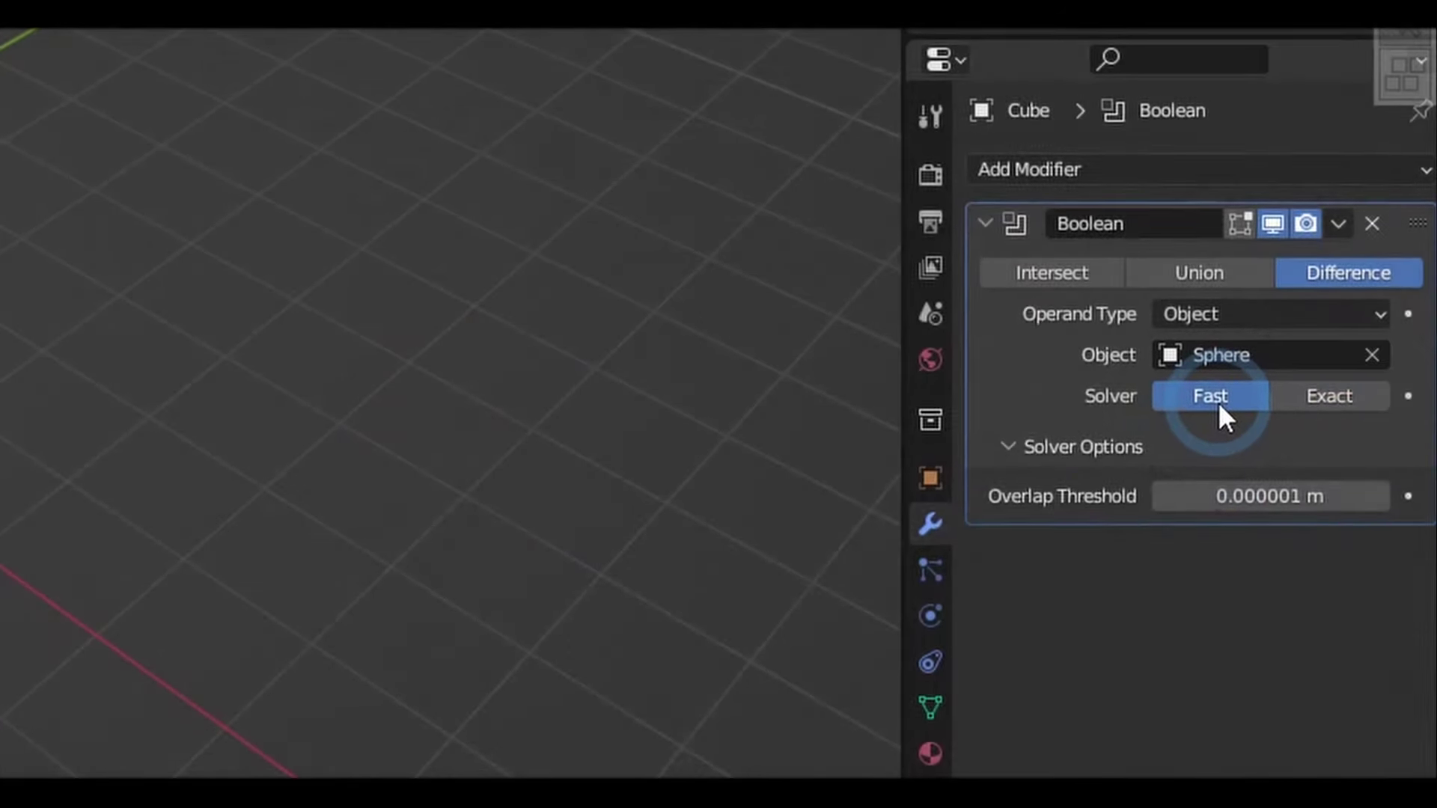
pyautogui.click(1327, 393)
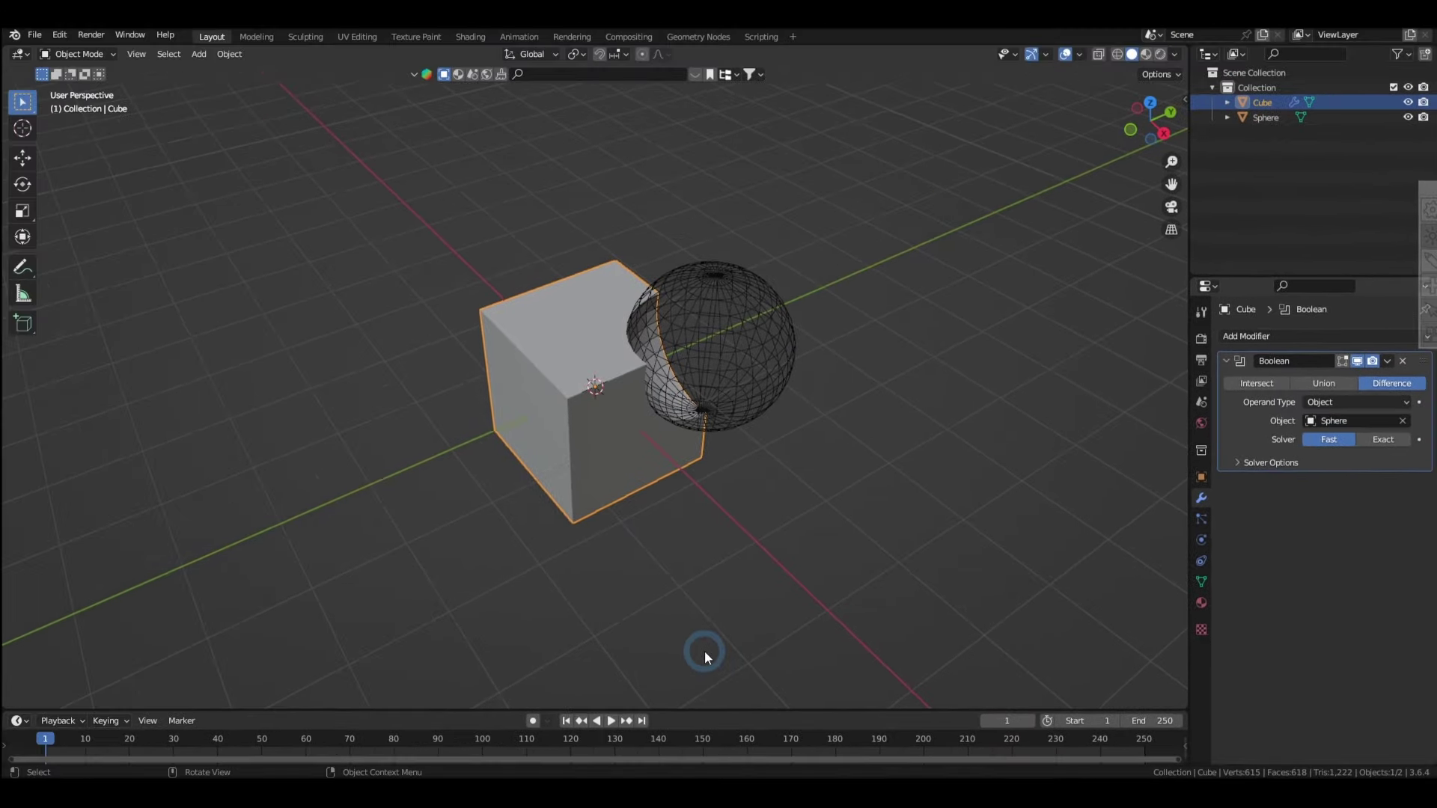
pyautogui.click(789, 369)
# Duplicate the sphere, move the copy left of the cube, and toggle Self Intersection.
pyautogui.hotkey('shift', 'd')
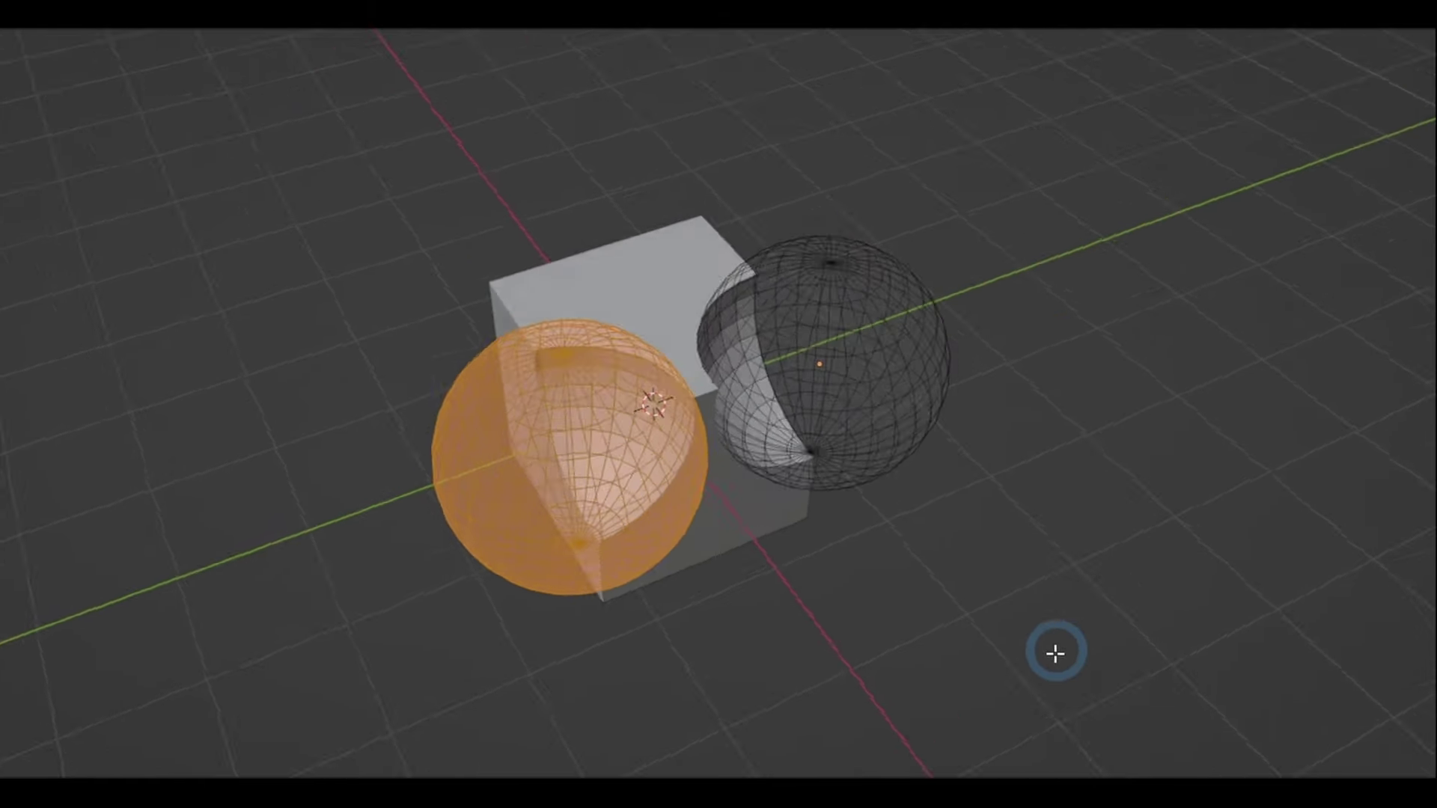
pyautogui.press('g')
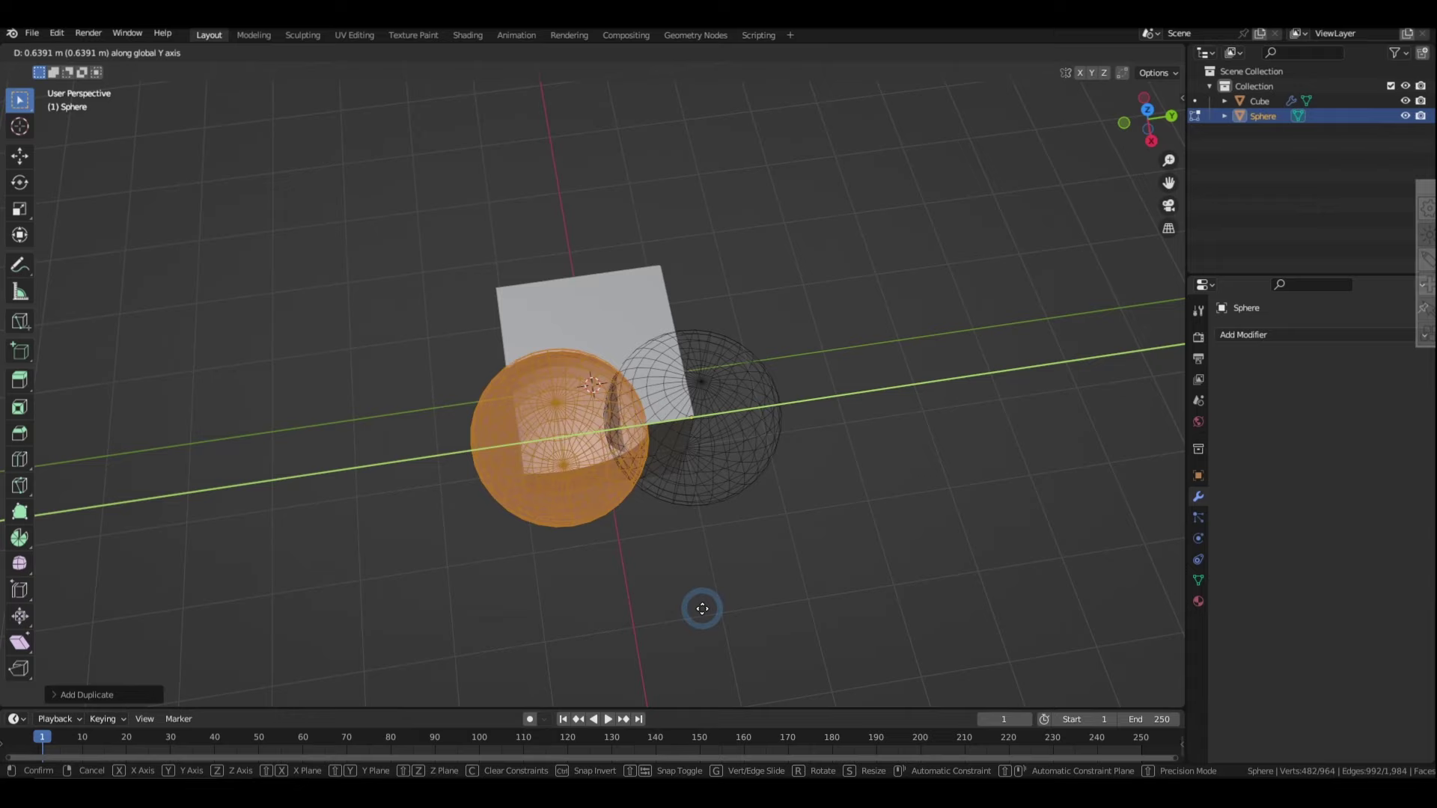
pyautogui.click(704, 611)
pyautogui.press('Tab')
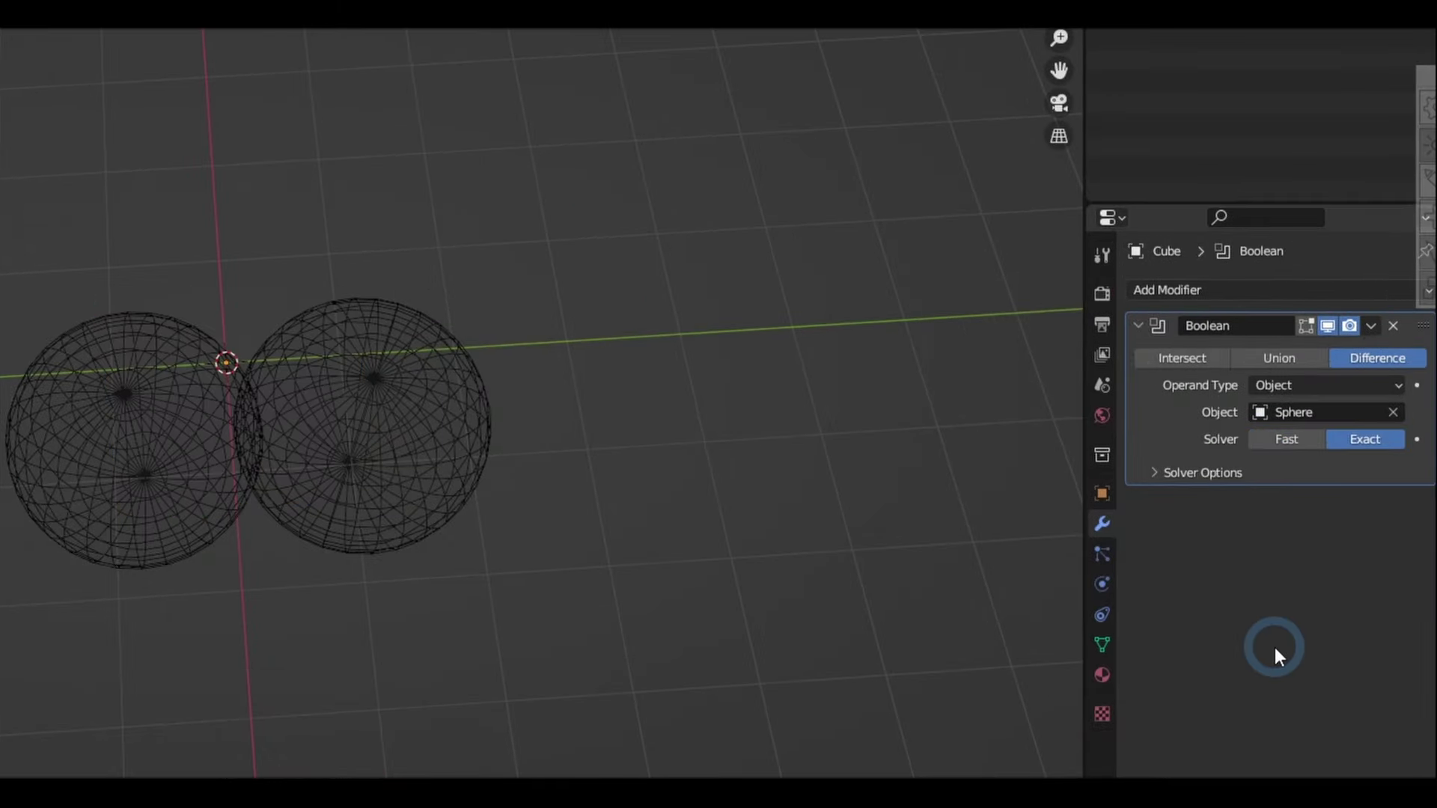
pyautogui.click(1257, 526)
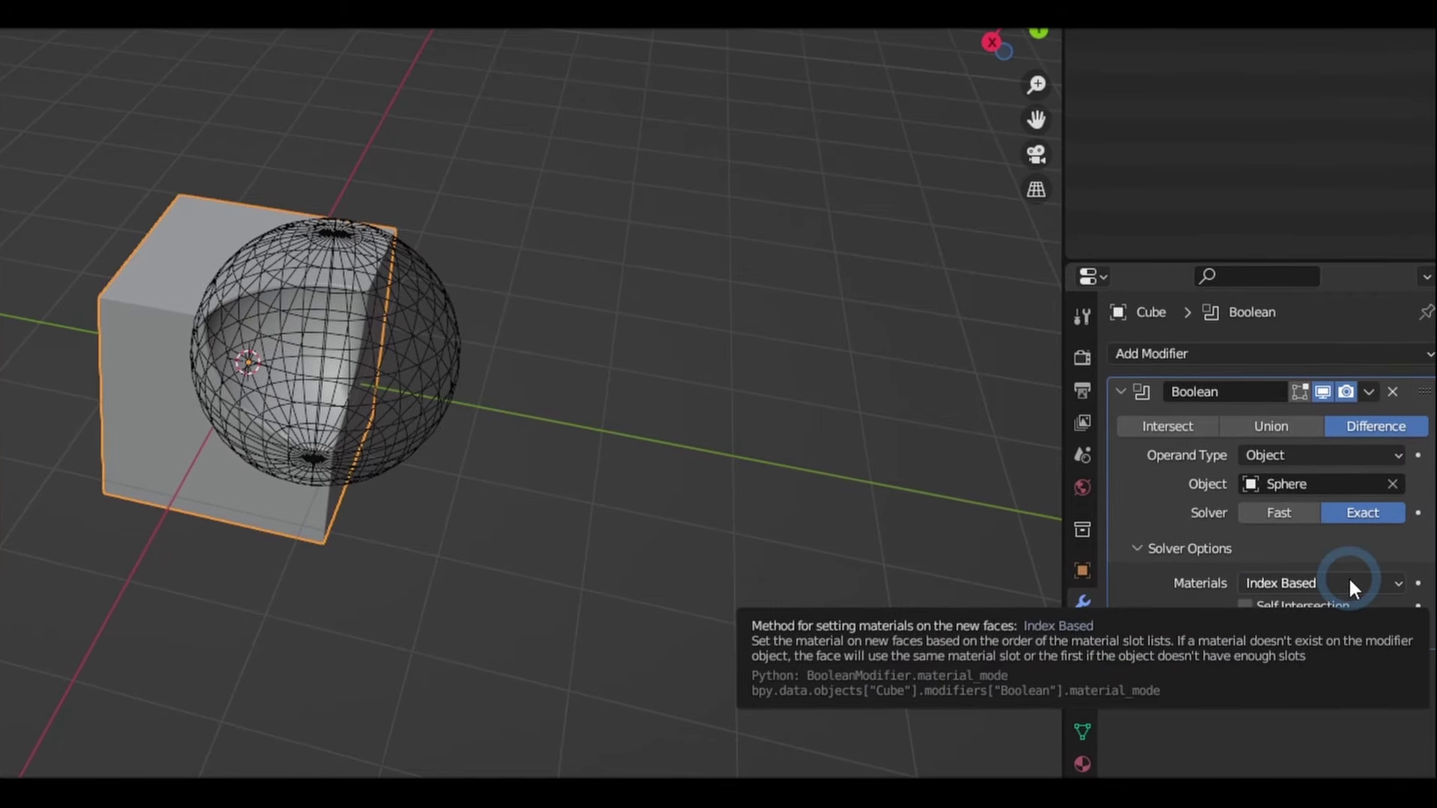
# Set the Boolean's Materials to Transfer, then switch the operation to Union and finally Intersect.
pyautogui.click(1351, 583)
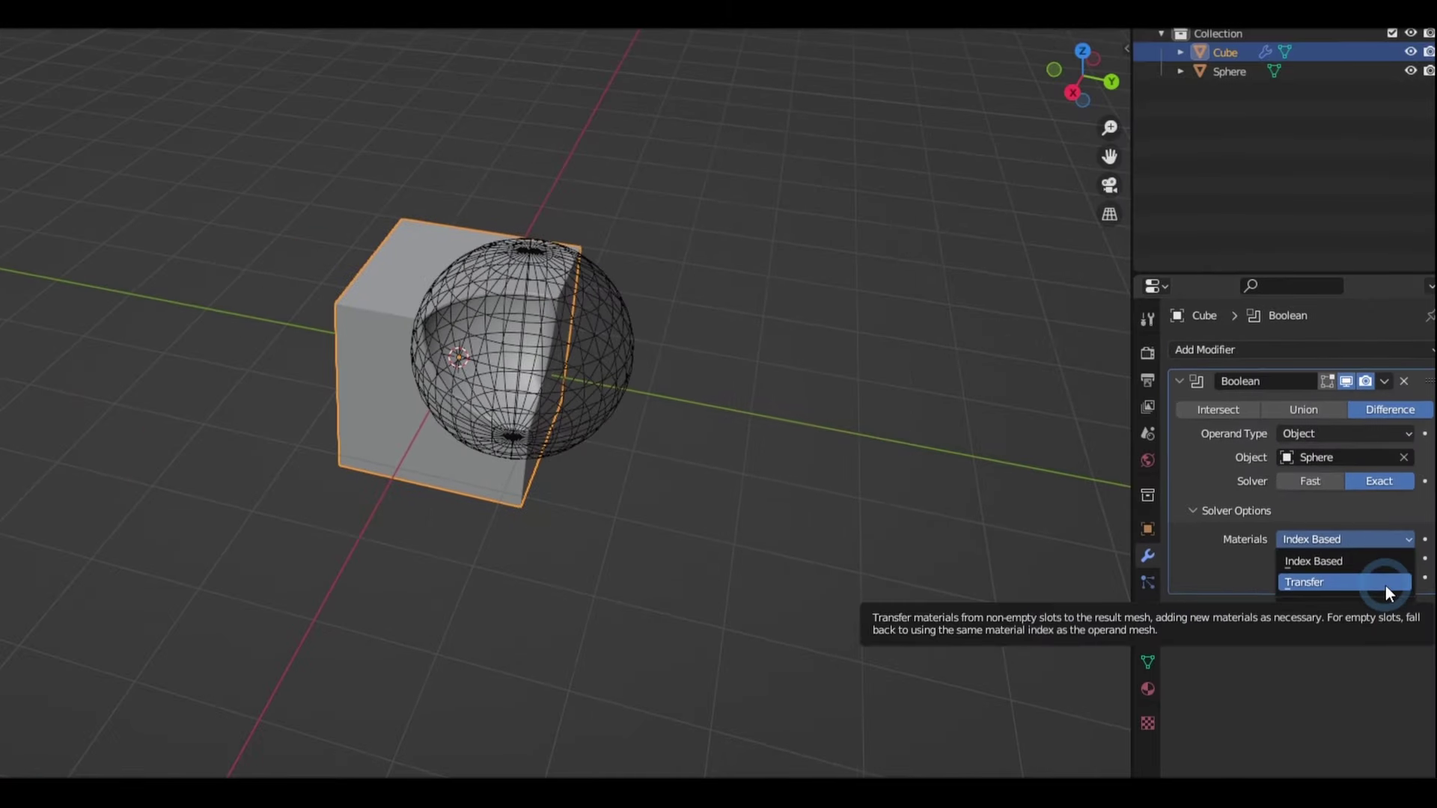
pyautogui.click(1385, 586)
pyautogui.moveTo(541, 717); pyautogui.dragTo(472, 737, button='middle')
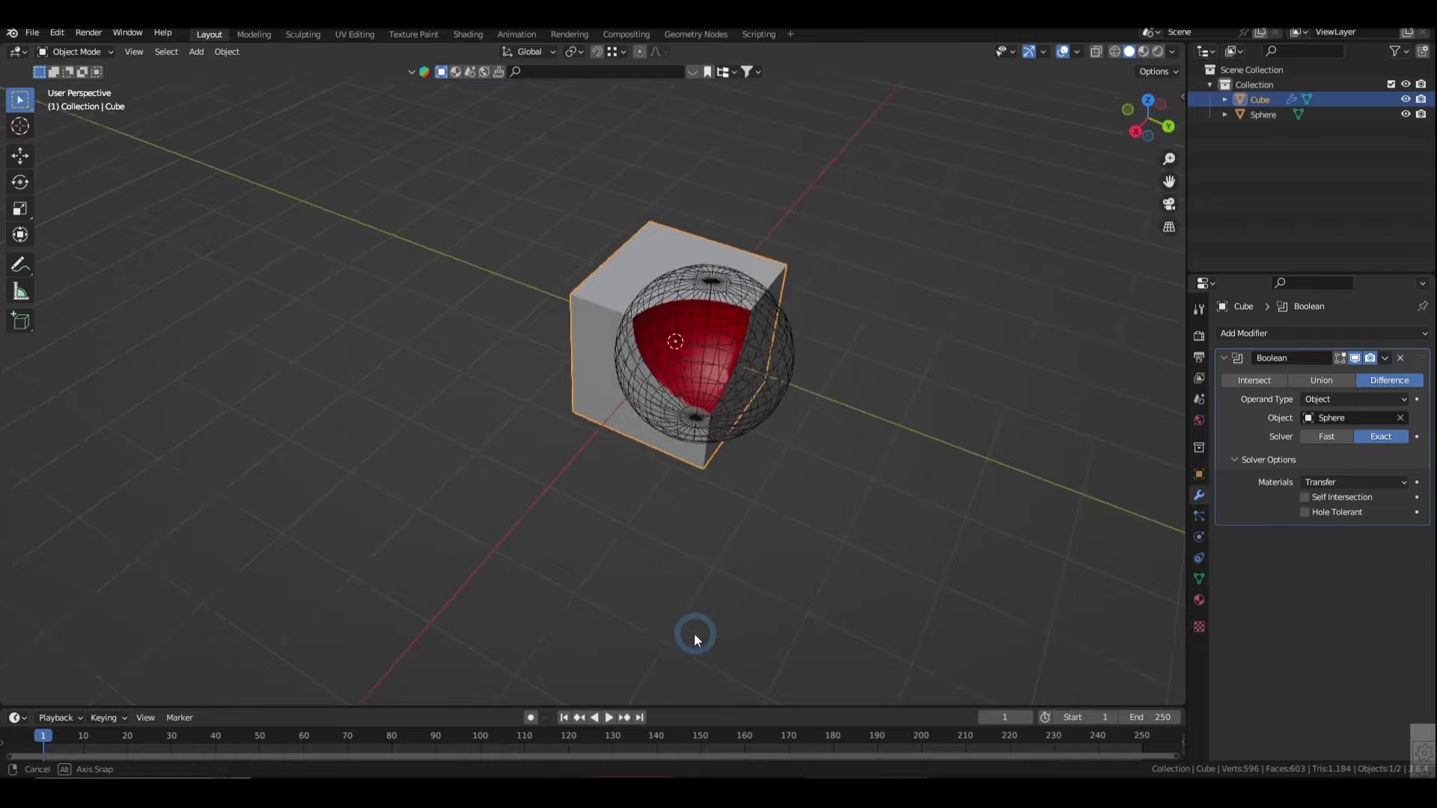
pyautogui.click(1323, 384)
pyautogui.click(1256, 384)
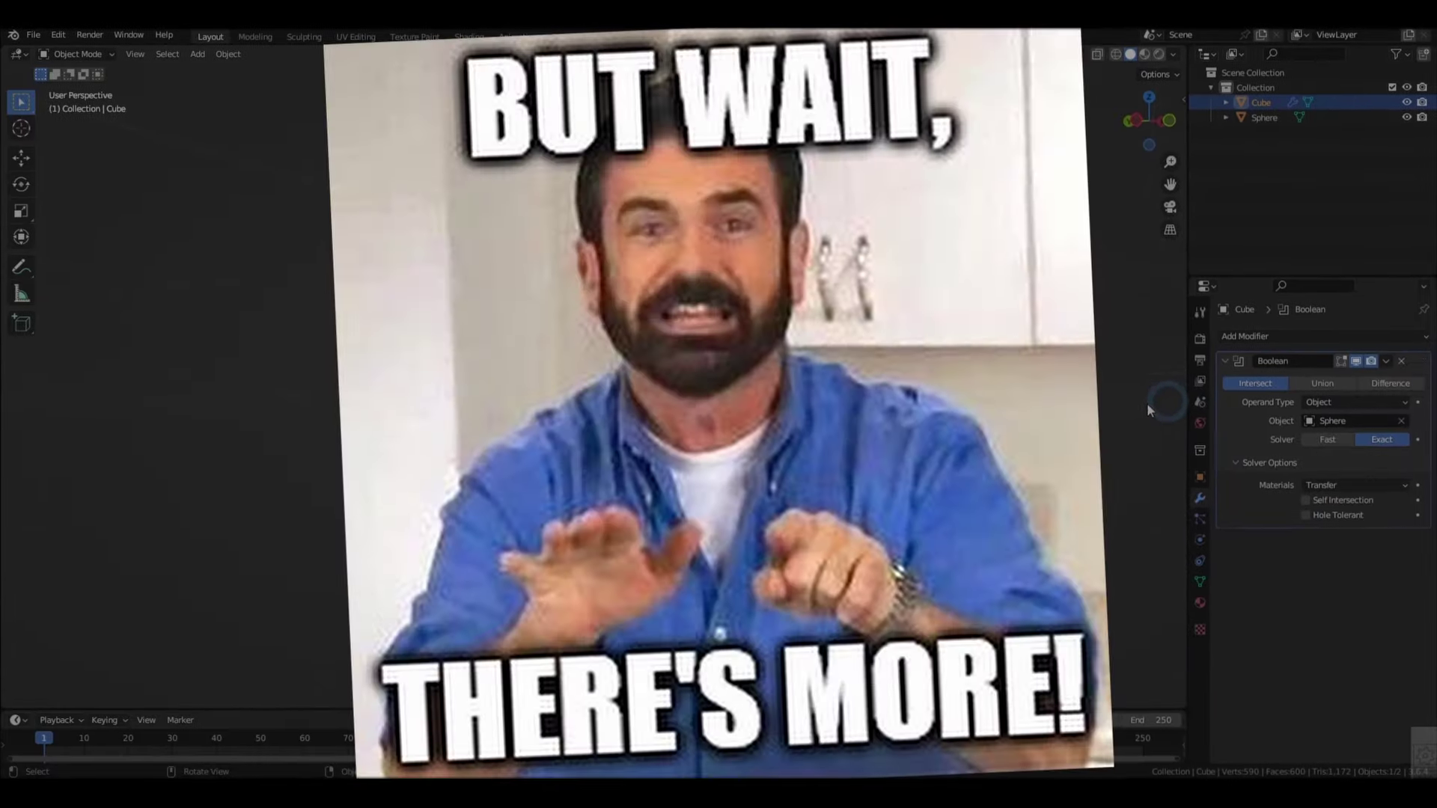
# Return the Boolean modifier to Difference with Index Based material assignment.
pyautogui.click(1390, 382)
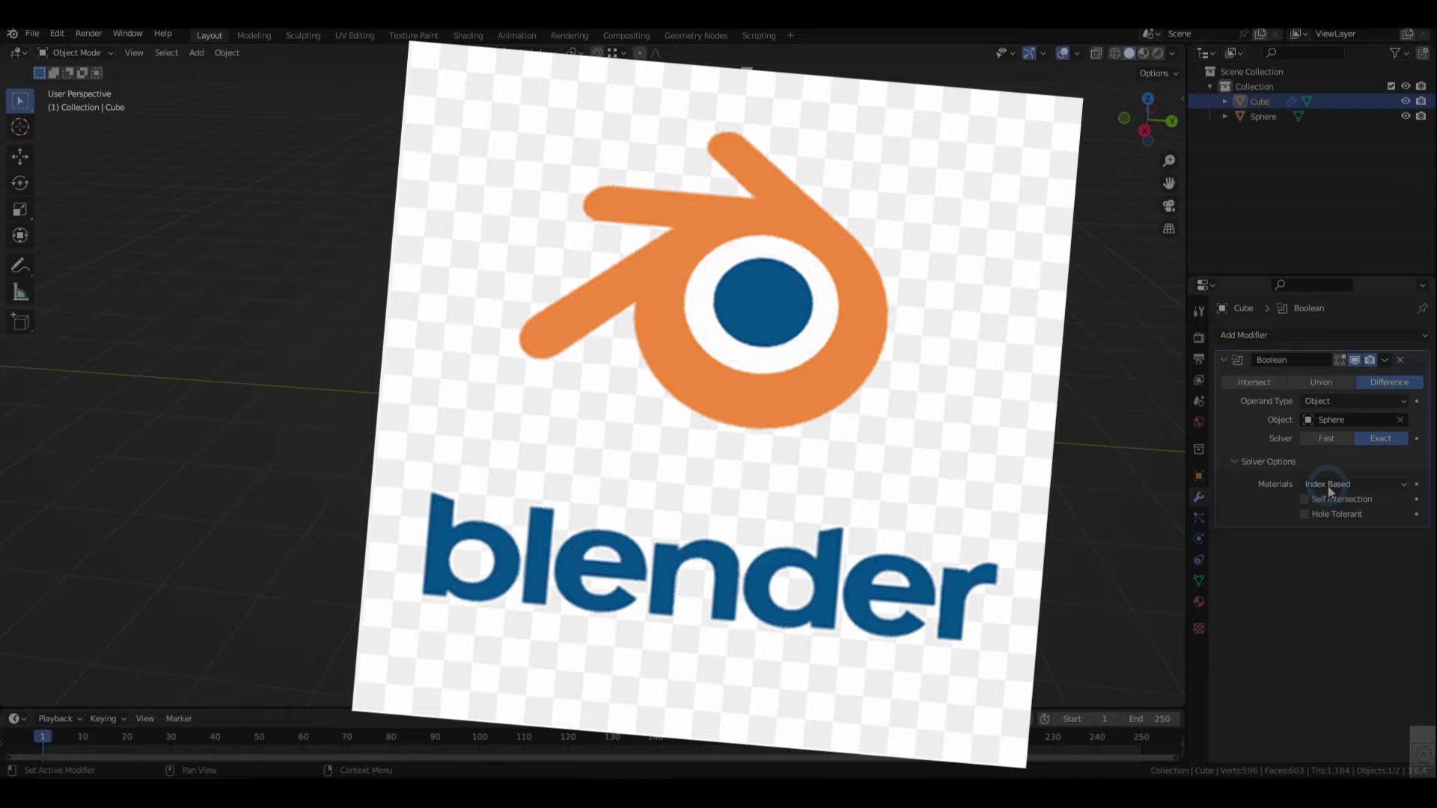
pyautogui.click(1358, 484)
pyautogui.click(1329, 486)
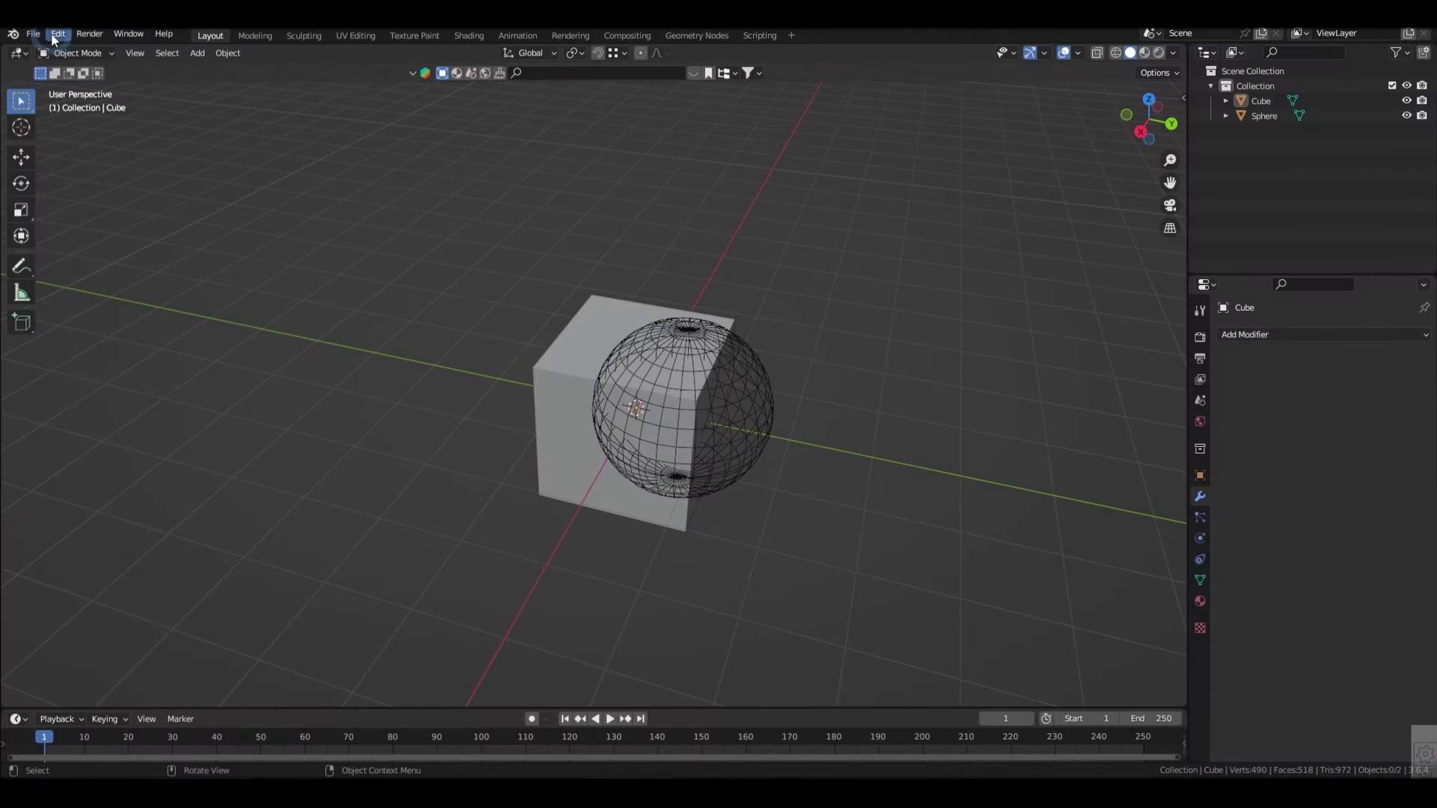
# Enable the Object: Bool Tool add-on in Preferences by searching 'bool'.
pyautogui.click(59, 35)
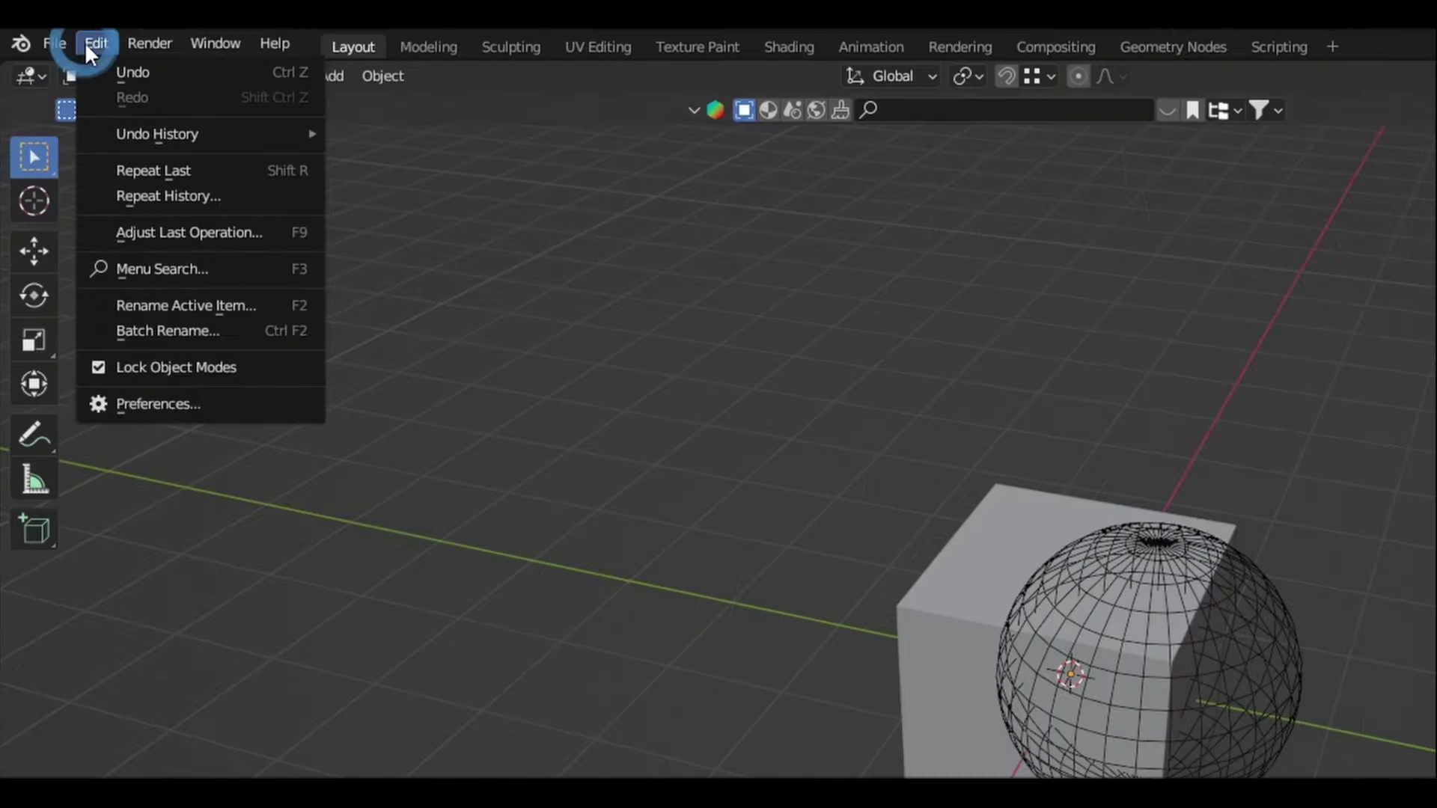
pyautogui.click(101, 259)
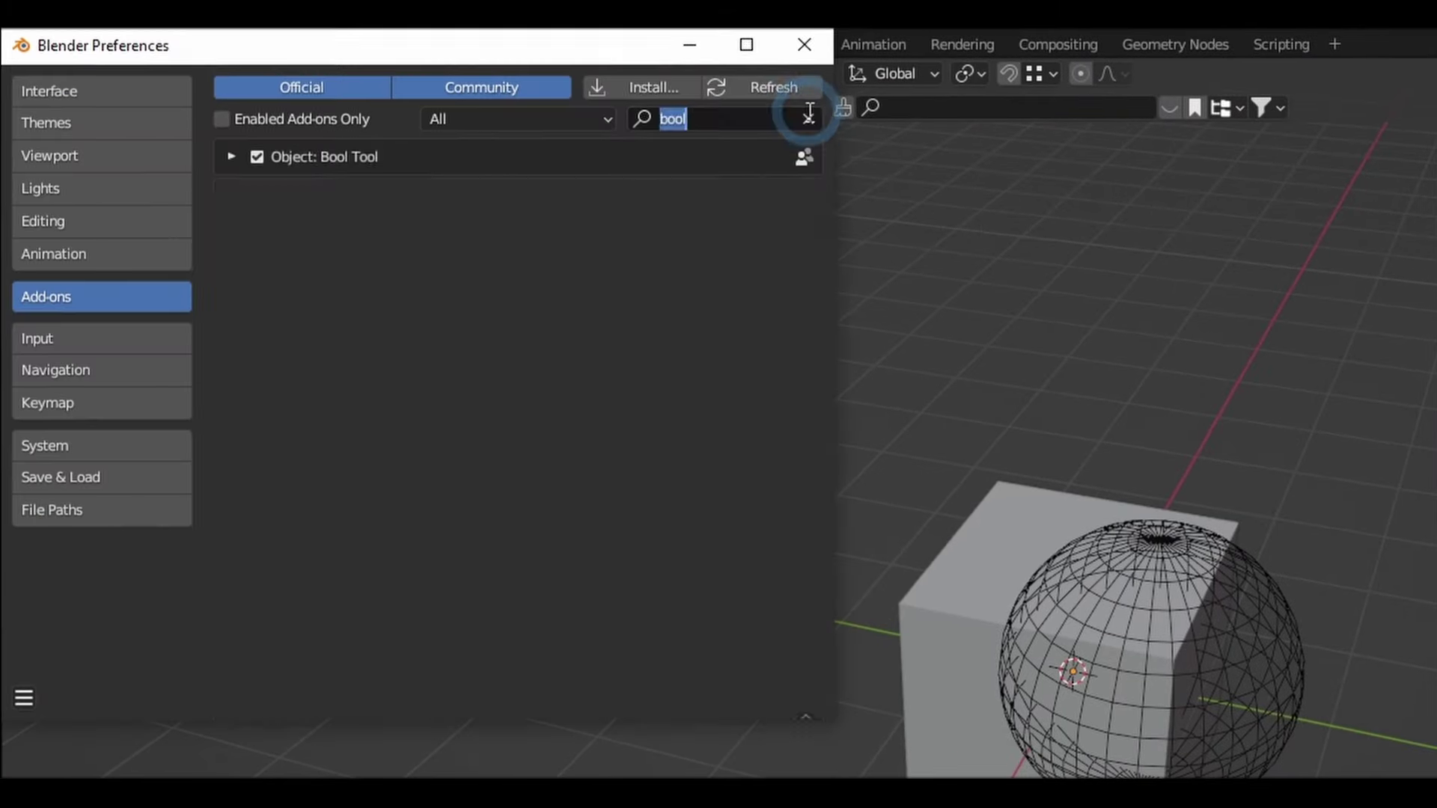
pyautogui.press('BackSpace')
pyautogui.write('bool')
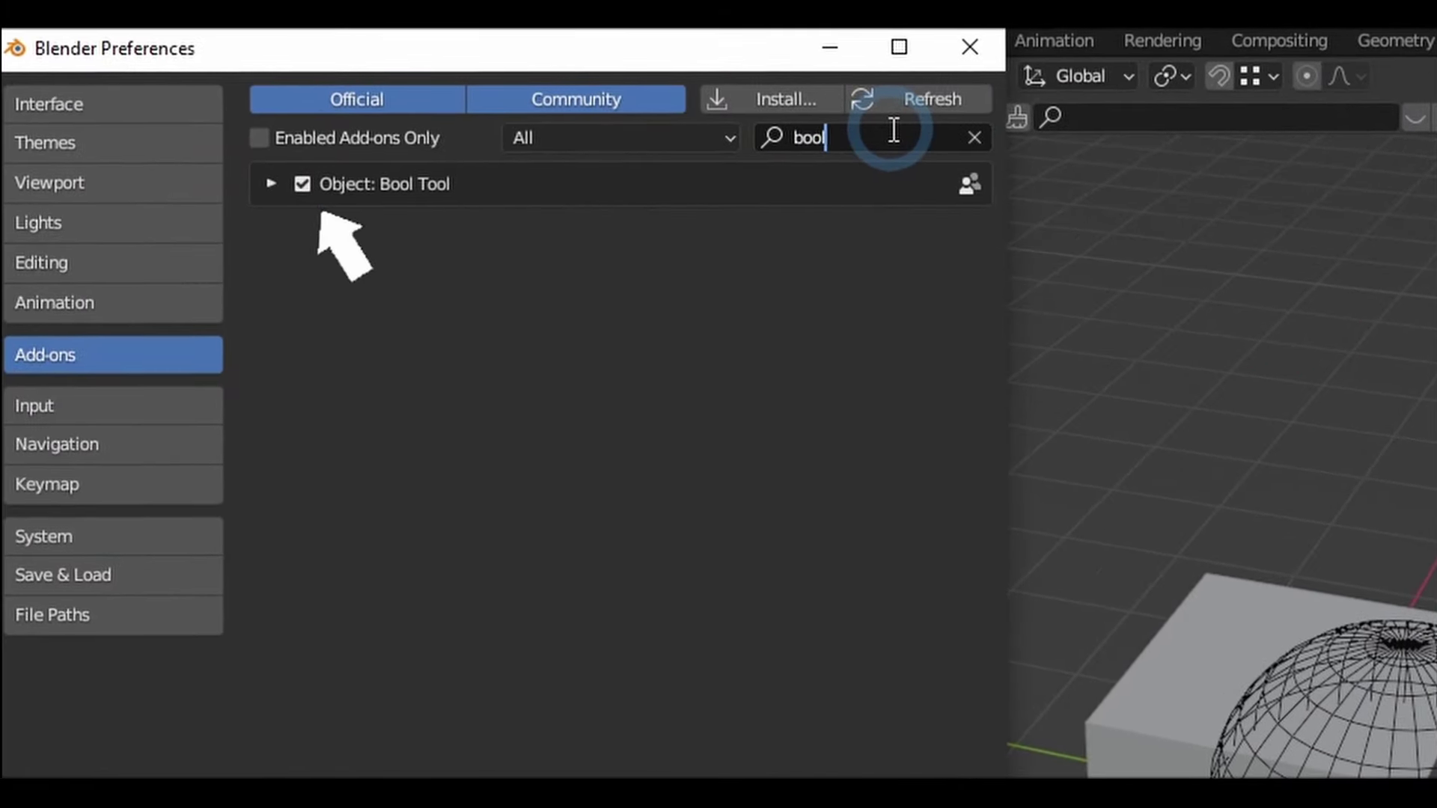
pyautogui.click(300, 185)
pyautogui.click(300, 185)
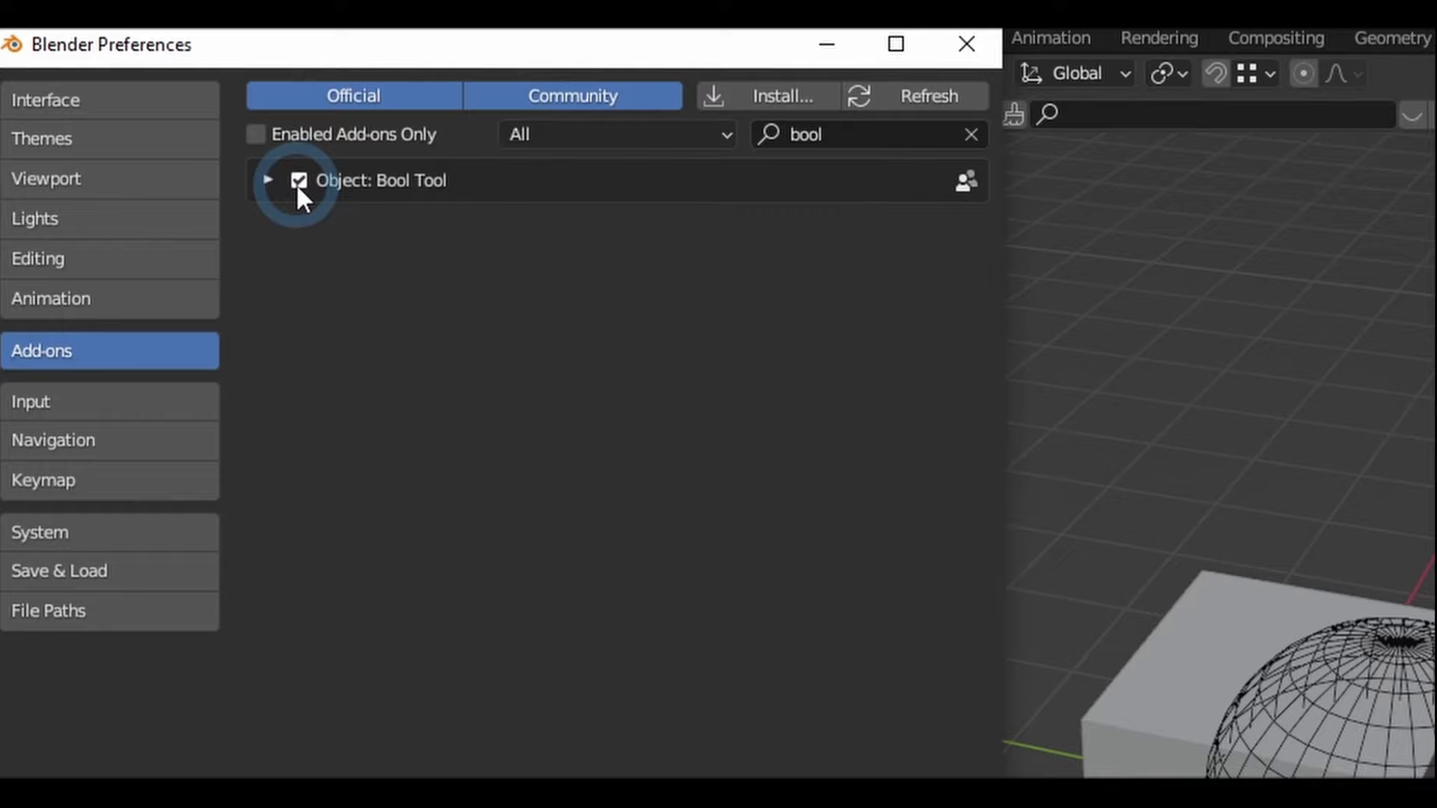
pyautogui.click(970, 46)
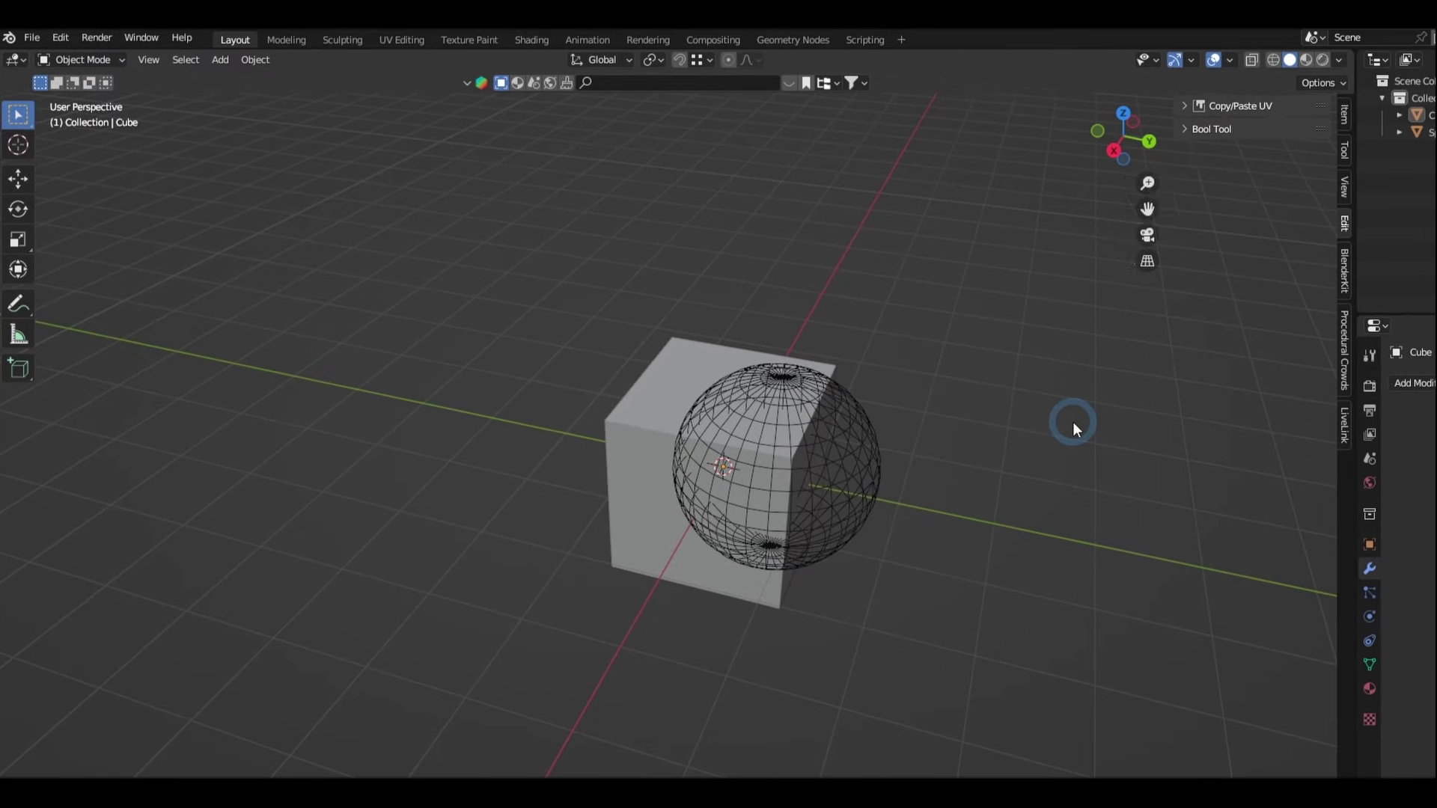
# Show the sidebar's Bool Tool panel, expand its operations, and select the sphere.
pyautogui.press('n')
pyautogui.press('n')
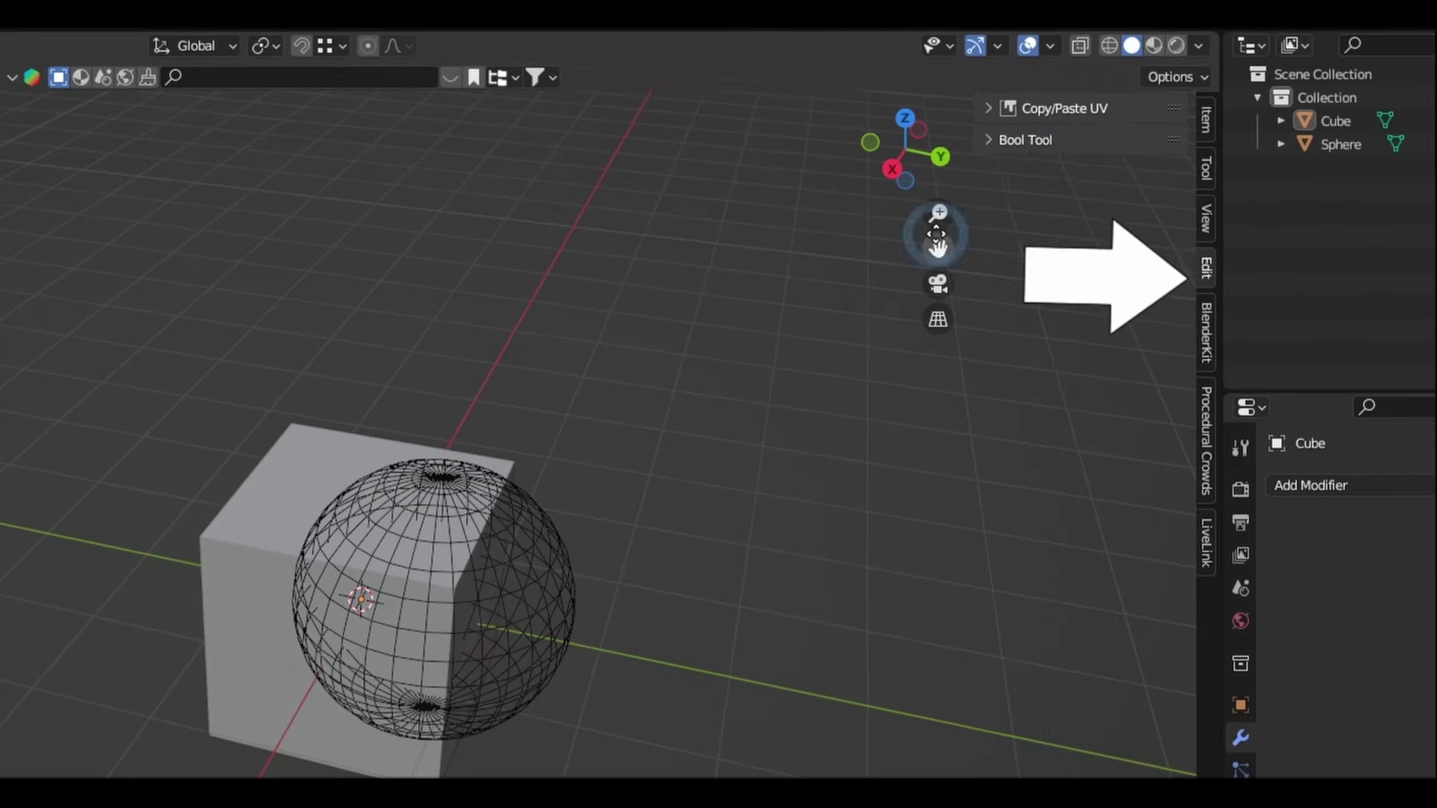
pyautogui.click(991, 143)
pyautogui.click(523, 630)
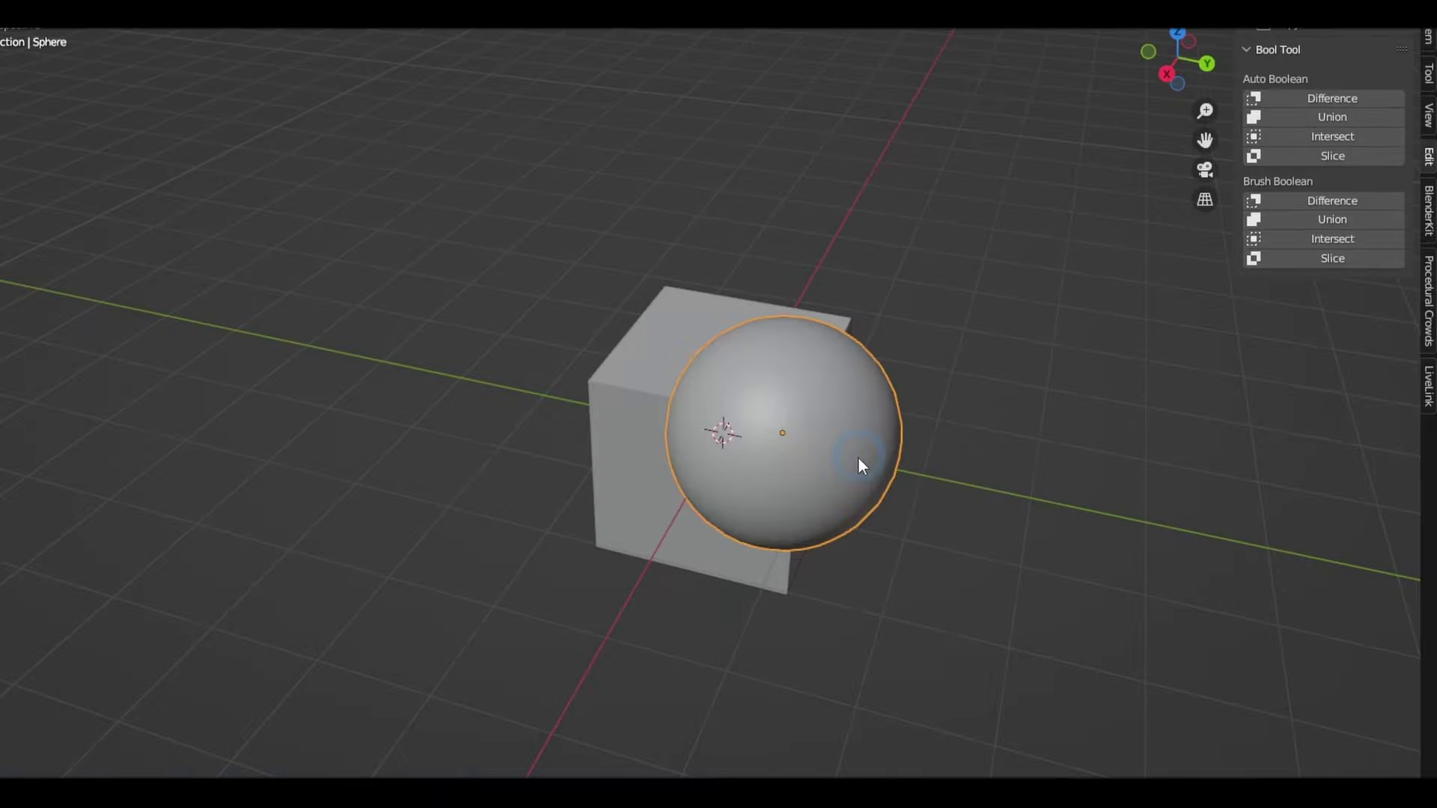
# Duplicate the sphere and slide the copy along X onto another side of the cube.
pyautogui.click(766, 483)
pyautogui.moveTo(766, 483); pyautogui.dragTo(811, 520, button='middle')
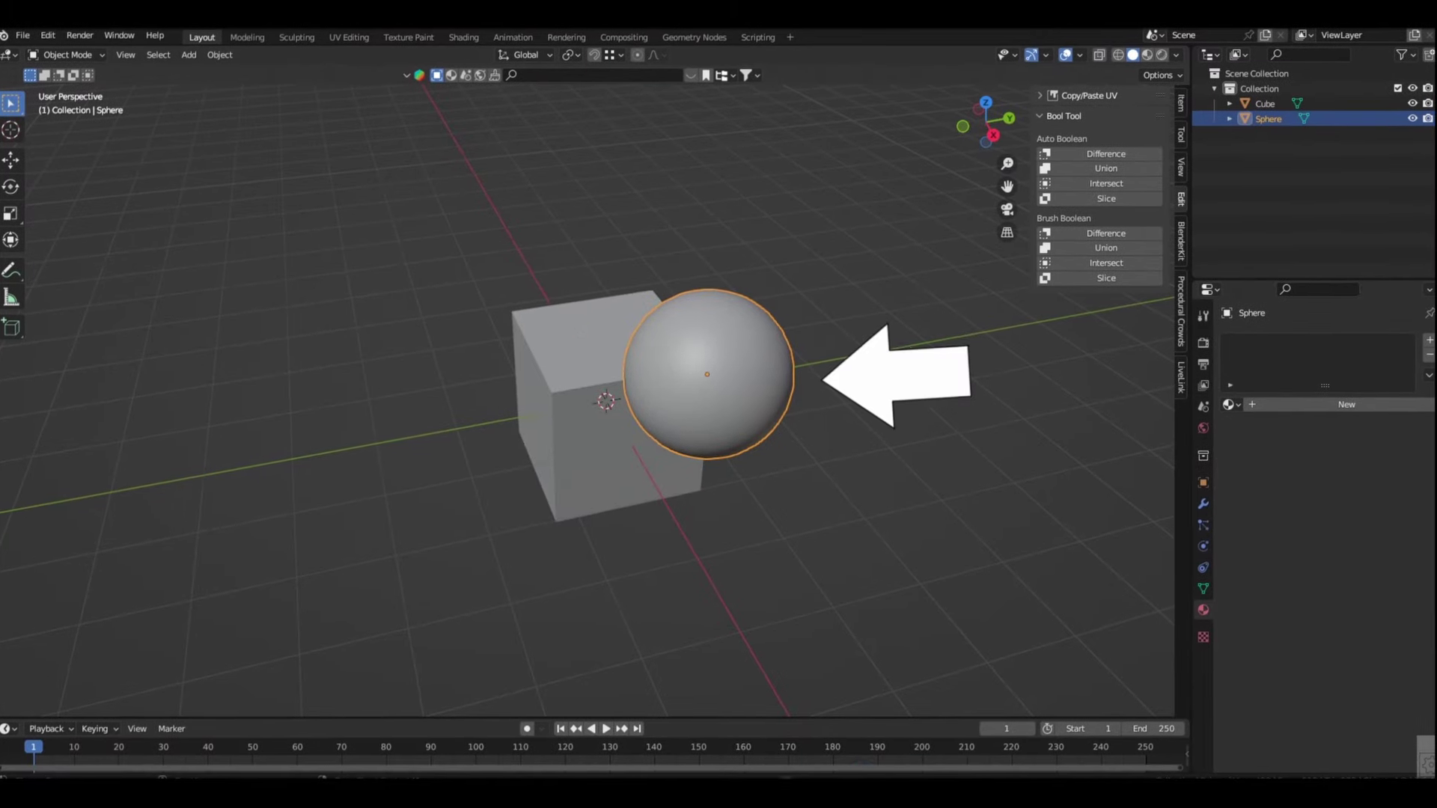
pyautogui.moveTo(650, 460); pyautogui.dragTo(525, 471, button='middle')
pyautogui.hotkey('shift', 'd')
pyautogui.press('x')
pyautogui.click(593, 395)
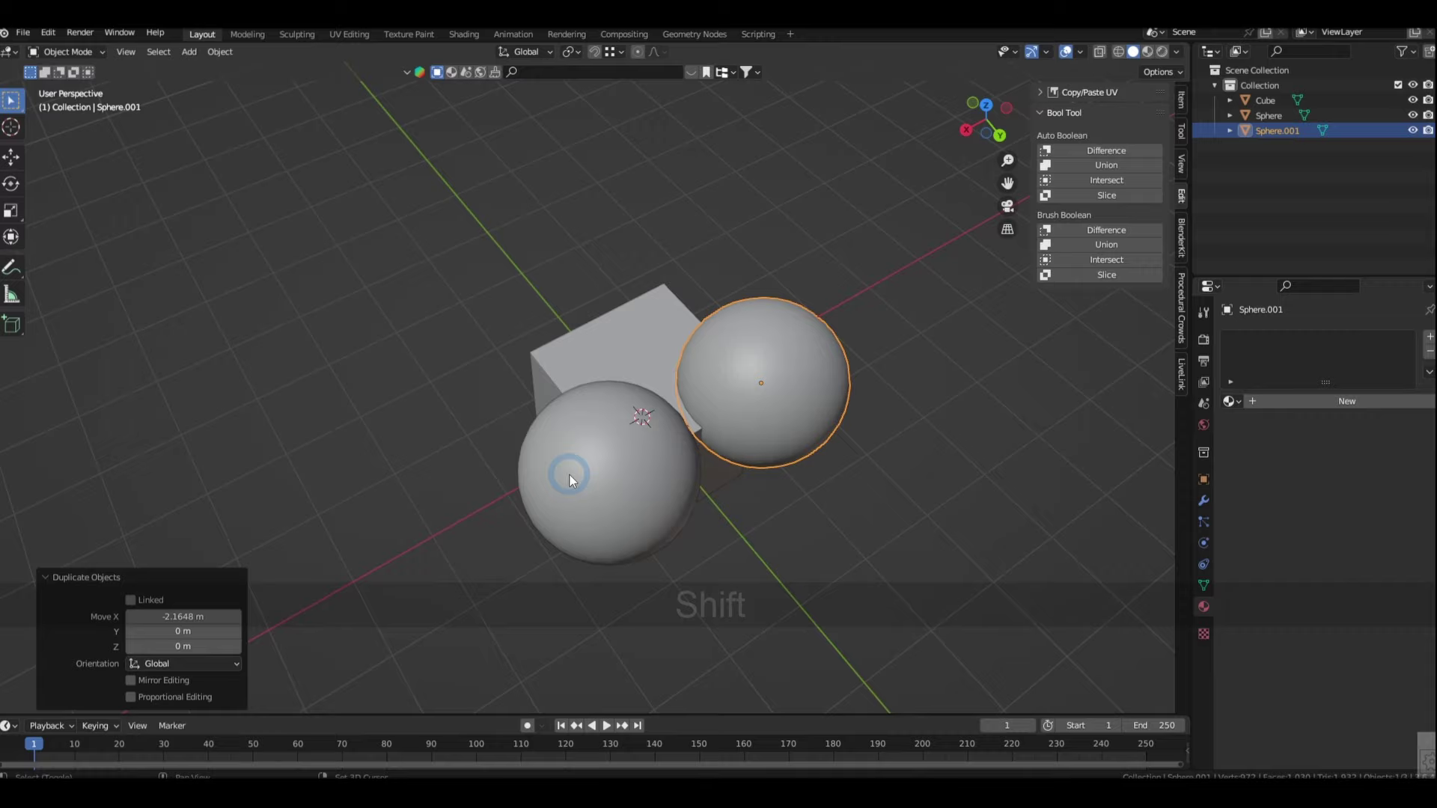
# Select both spheres plus the cube, with the cube as the active object.
pyautogui.keyDown('shift'); pyautogui.click(506, 494); pyautogui.keyUp('shift')
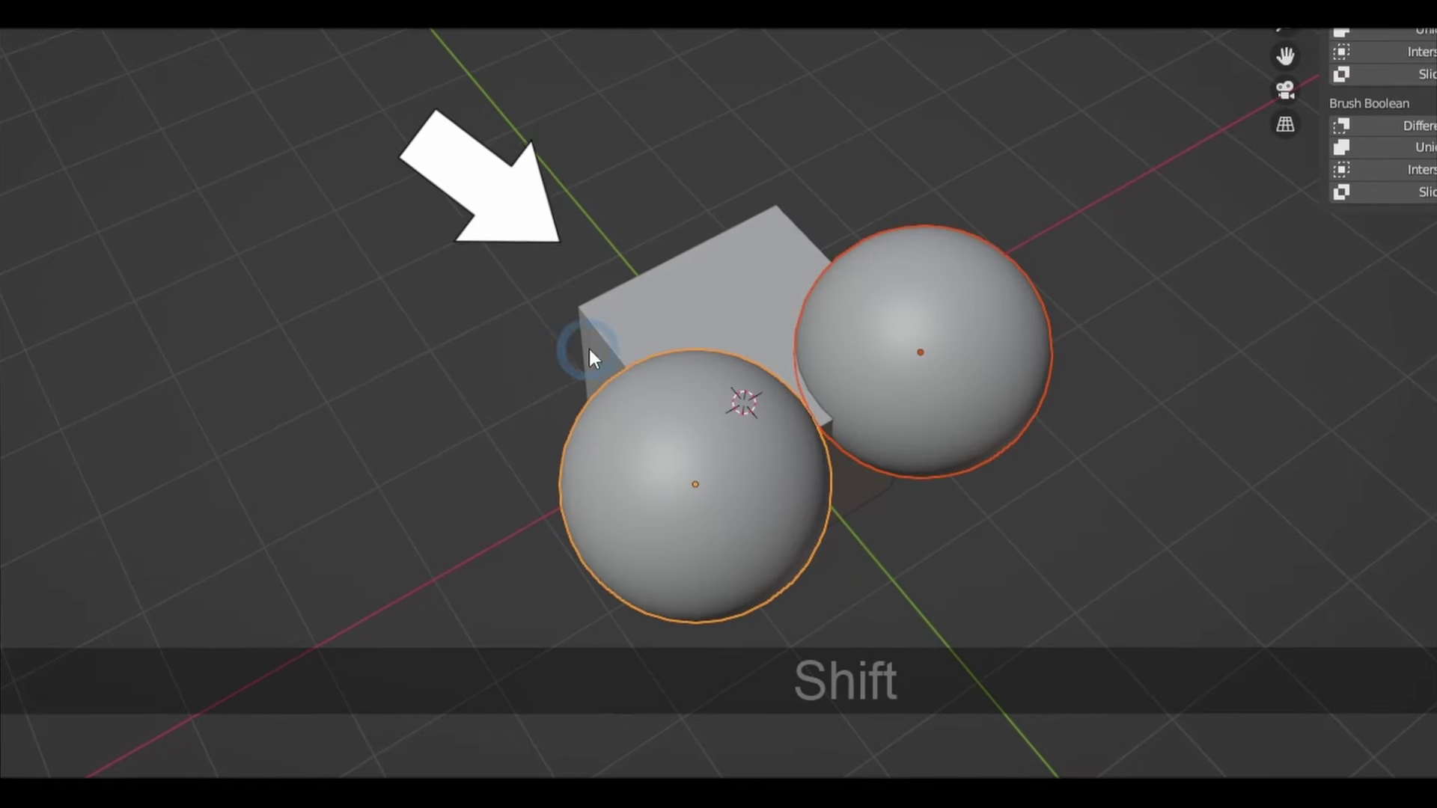
pyautogui.keyDown('shift'); pyautogui.click(683, 304); pyautogui.keyUp('shift')
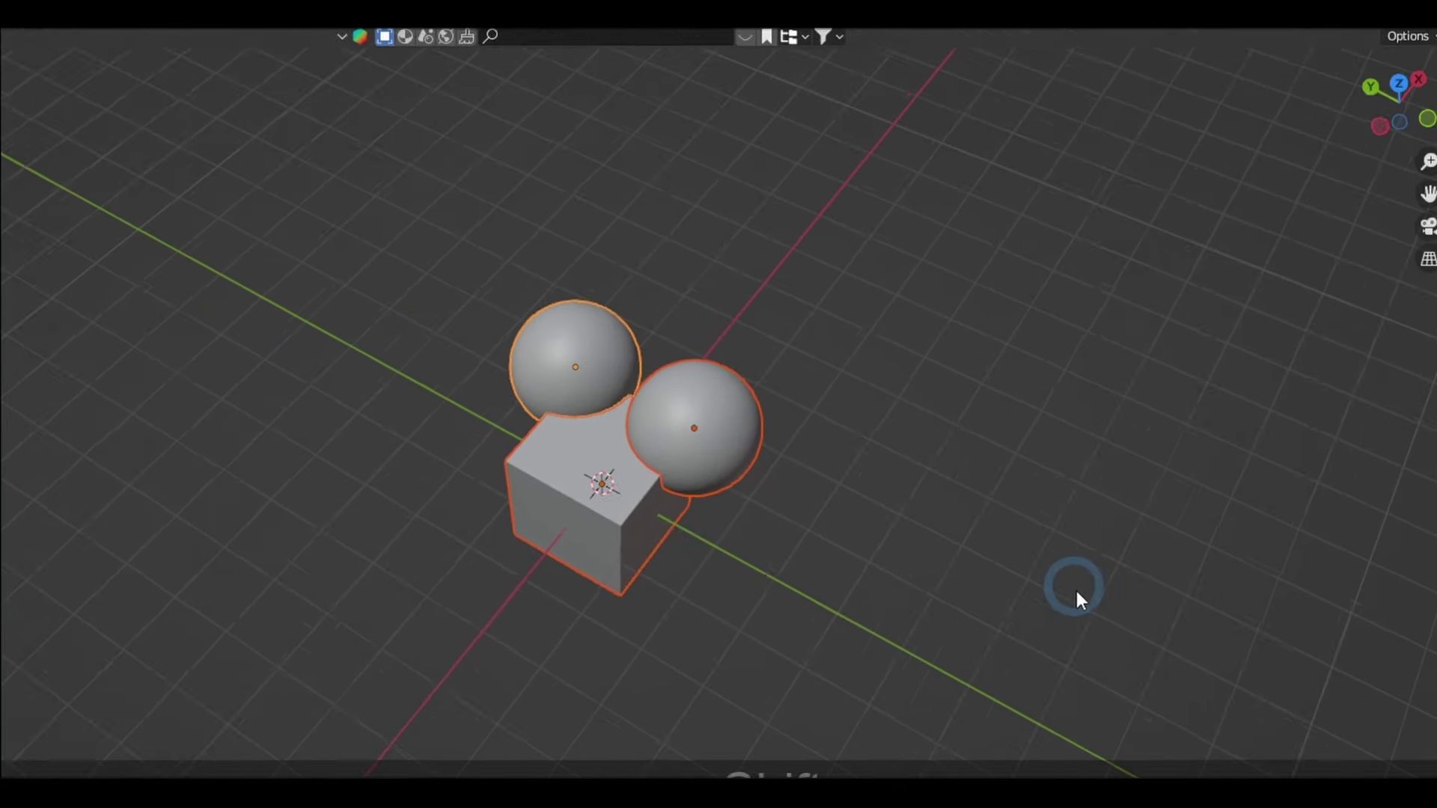
pyautogui.keyDown('shift'); pyautogui.click(524, 498); pyautogui.keyUp('shift')
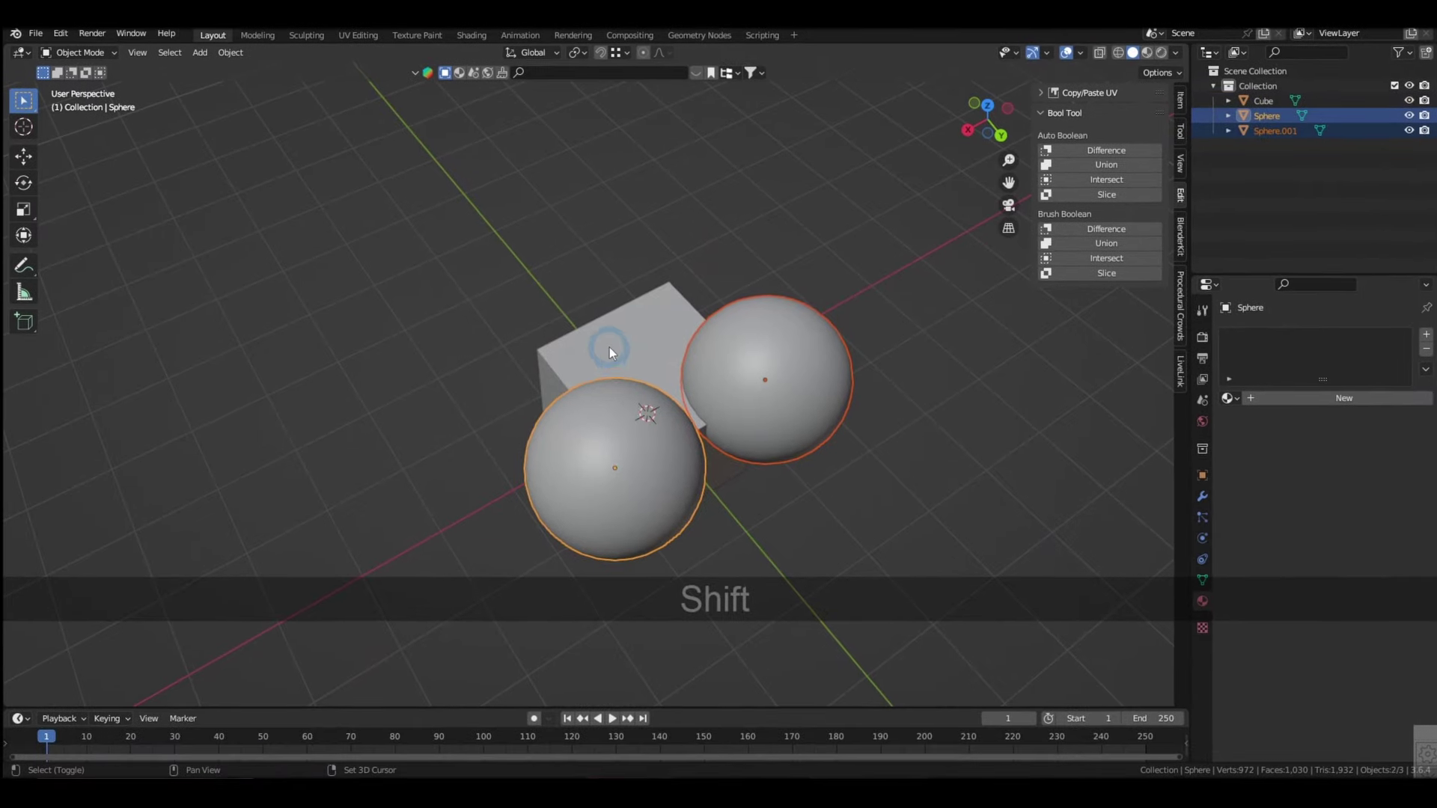
pyautogui.keyDown('shift'); pyautogui.click(609, 347); pyautogui.keyUp('shift')
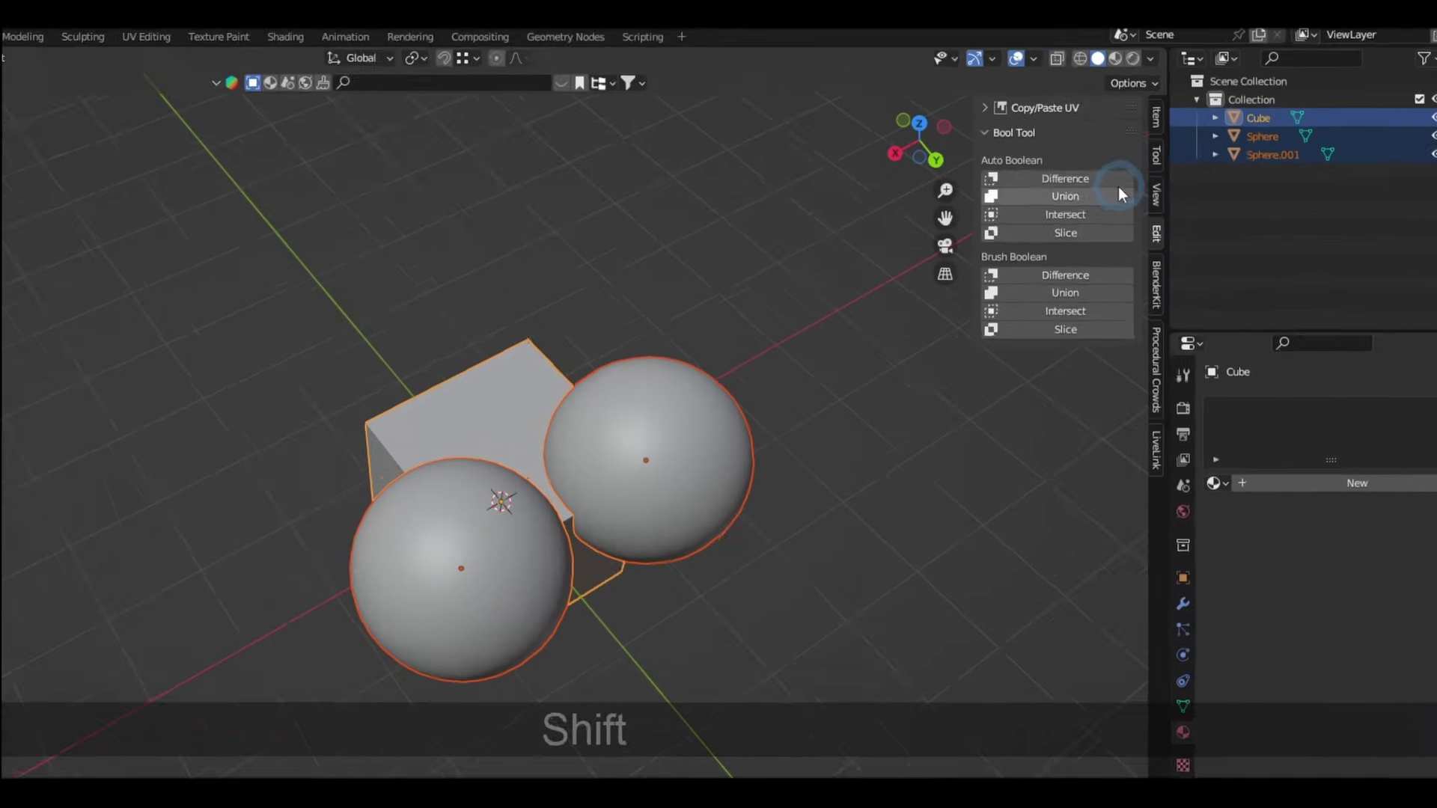
# Apply Bool Tool Auto Boolean Difference to carve both spheres out of the cube.
pyautogui.click(1118, 184)
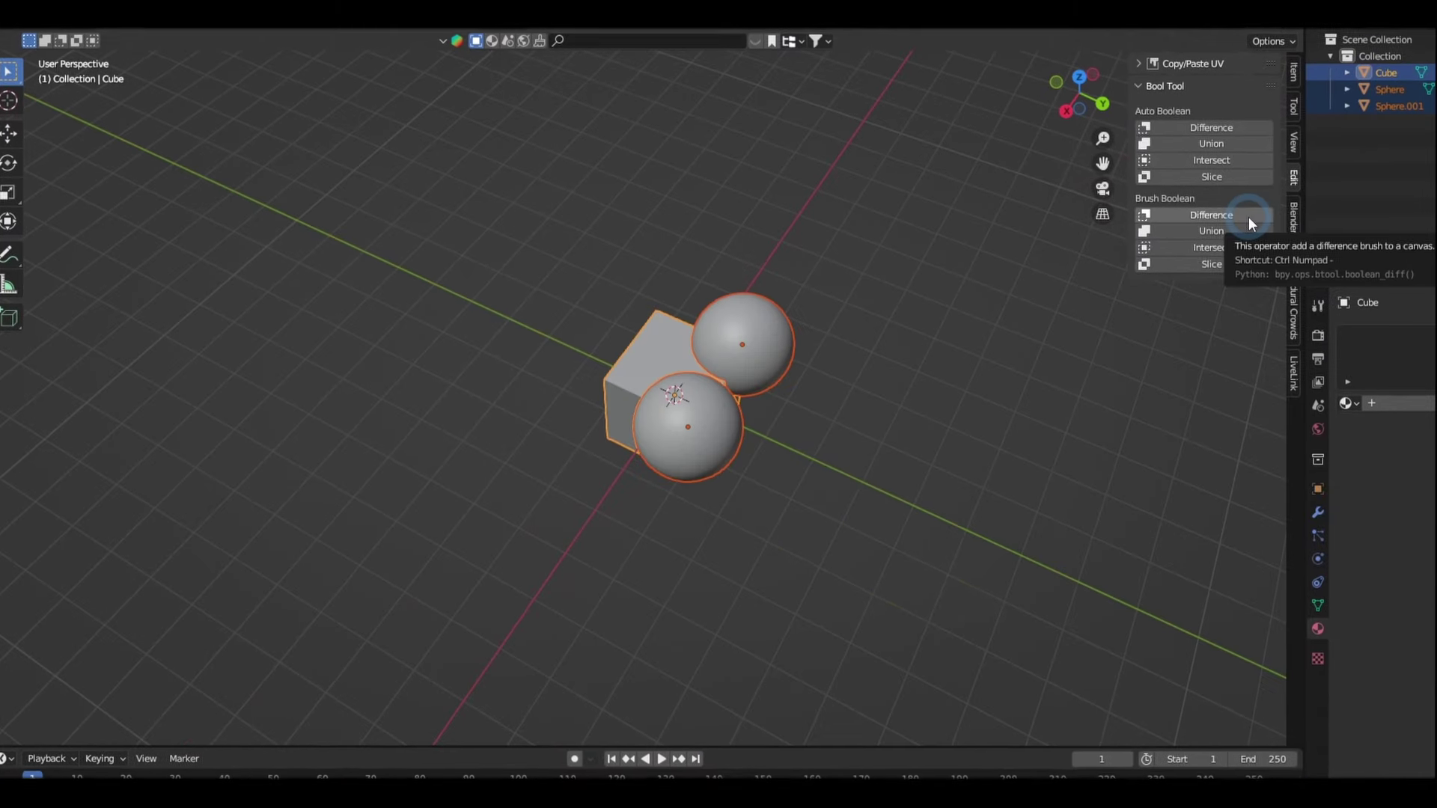
# Cut both spheres as Brush Boolean Difference cutters and shift the second sphere along Y.
pyautogui.click(1249, 217)
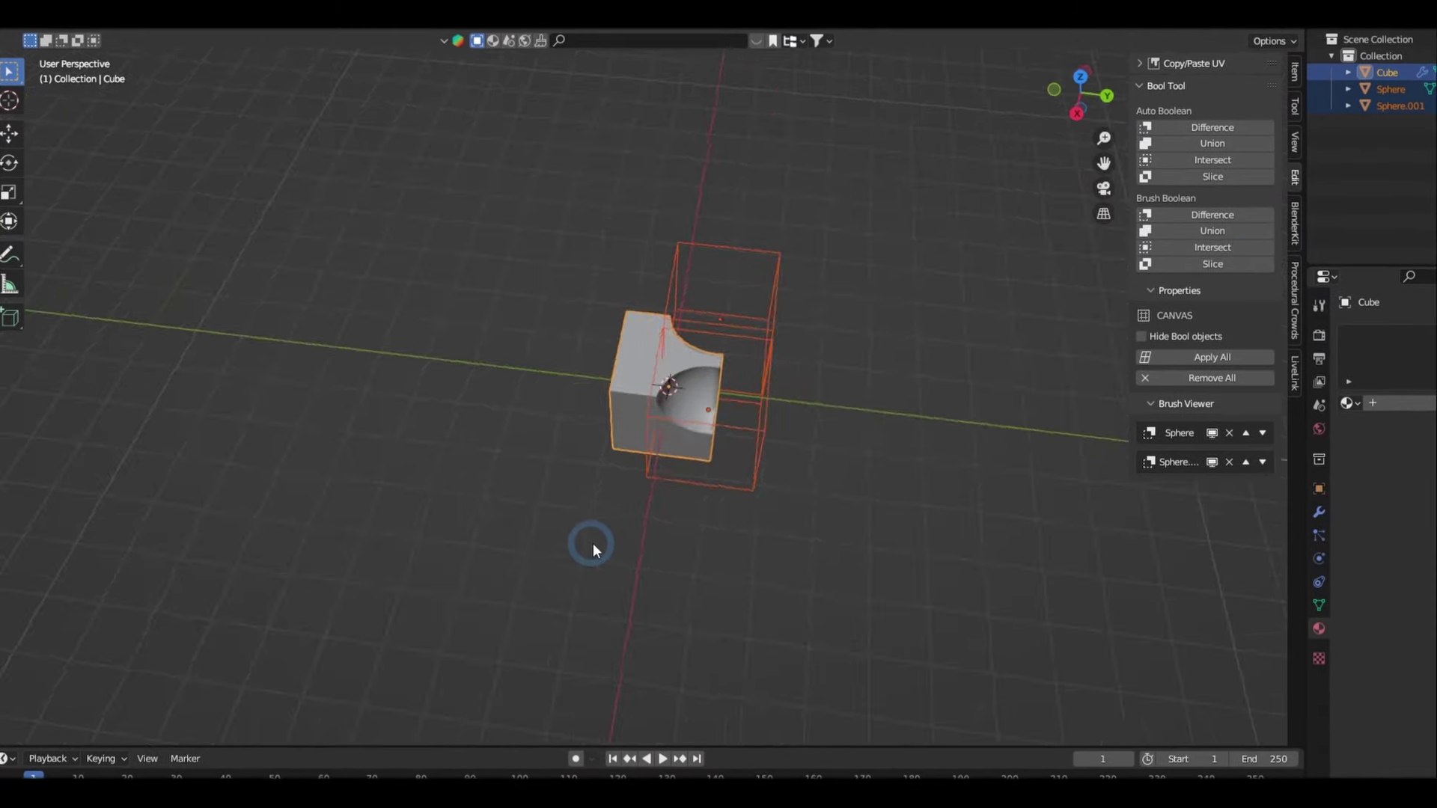
pyautogui.moveTo(590, 546); pyautogui.dragTo(1245, 552, button='middle')
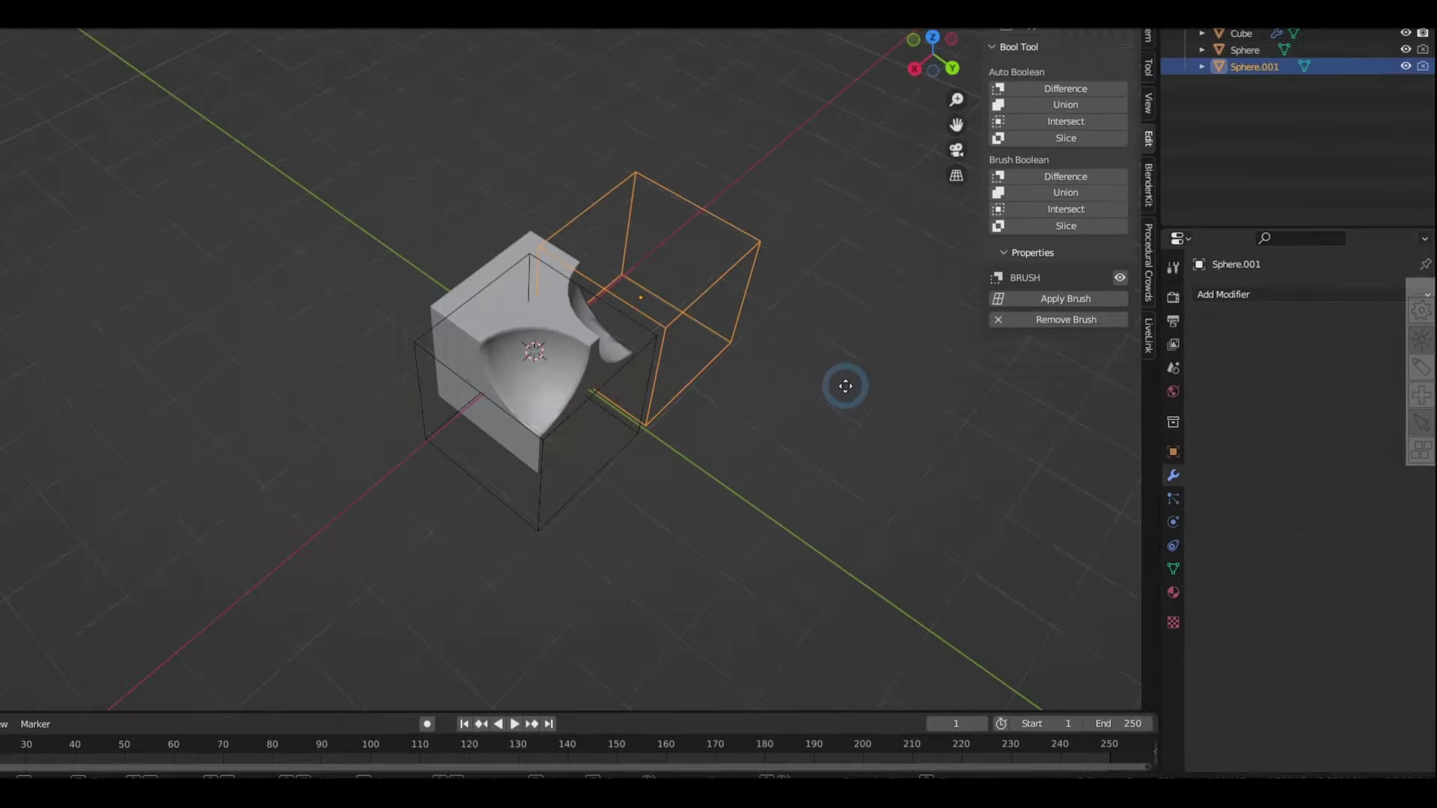
pyautogui.press('g')
pyautogui.press('y')
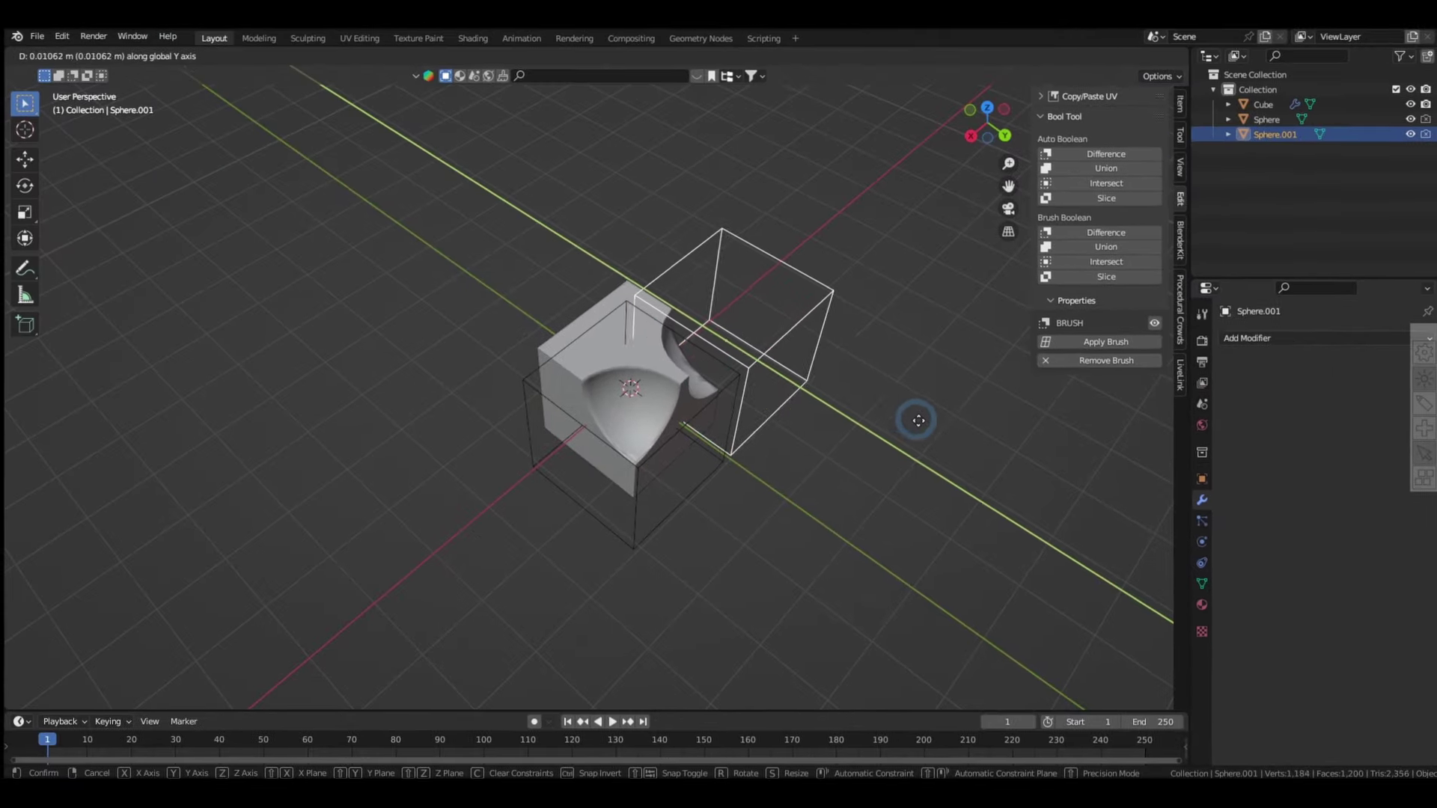
pyautogui.click(859, 385)
# Delete the second sphere, leaving the cube with a single hollow.
pyautogui.press('x')
pyautogui.click(955, 436)
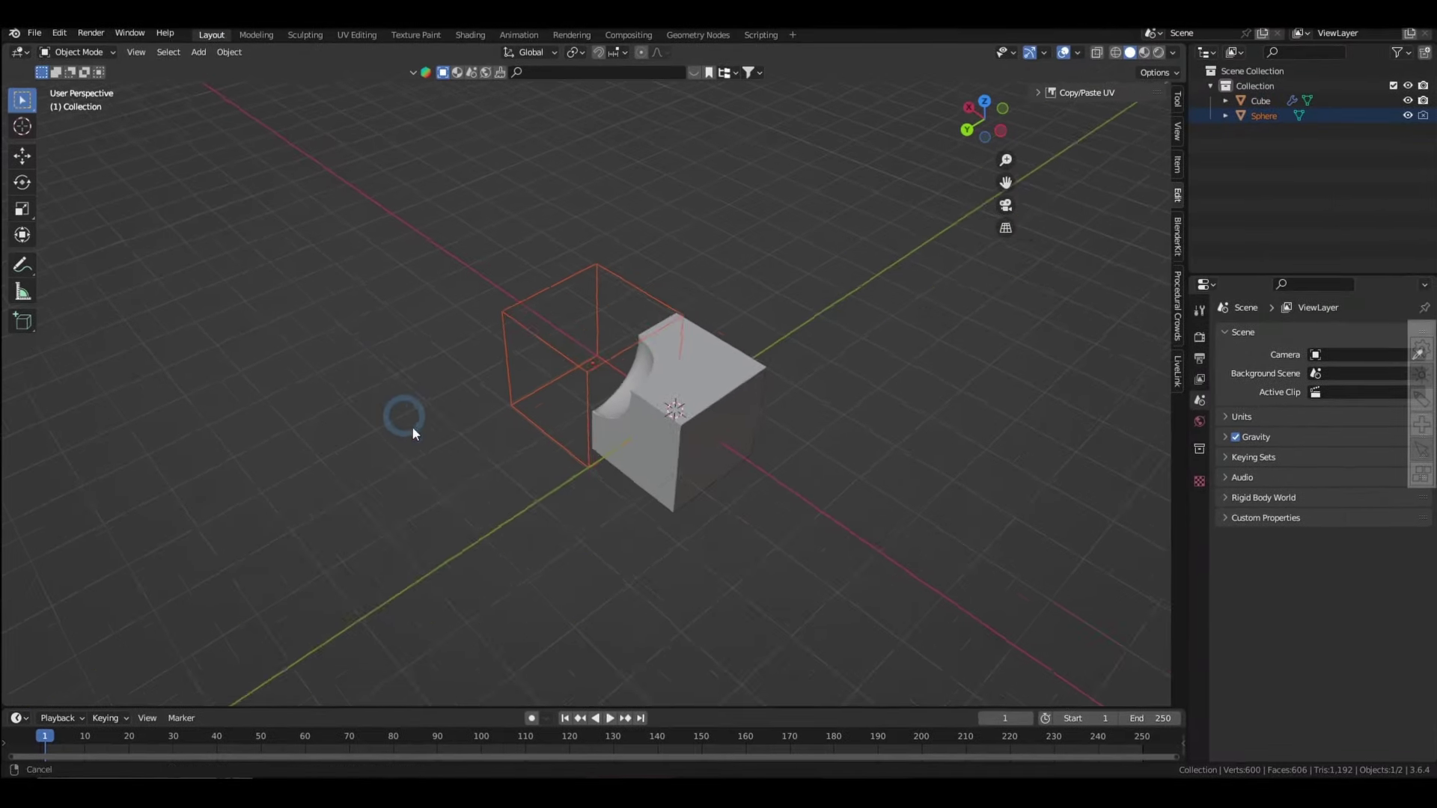
pyautogui.moveTo(411, 430); pyautogui.dragTo(543, 459, button='middle')
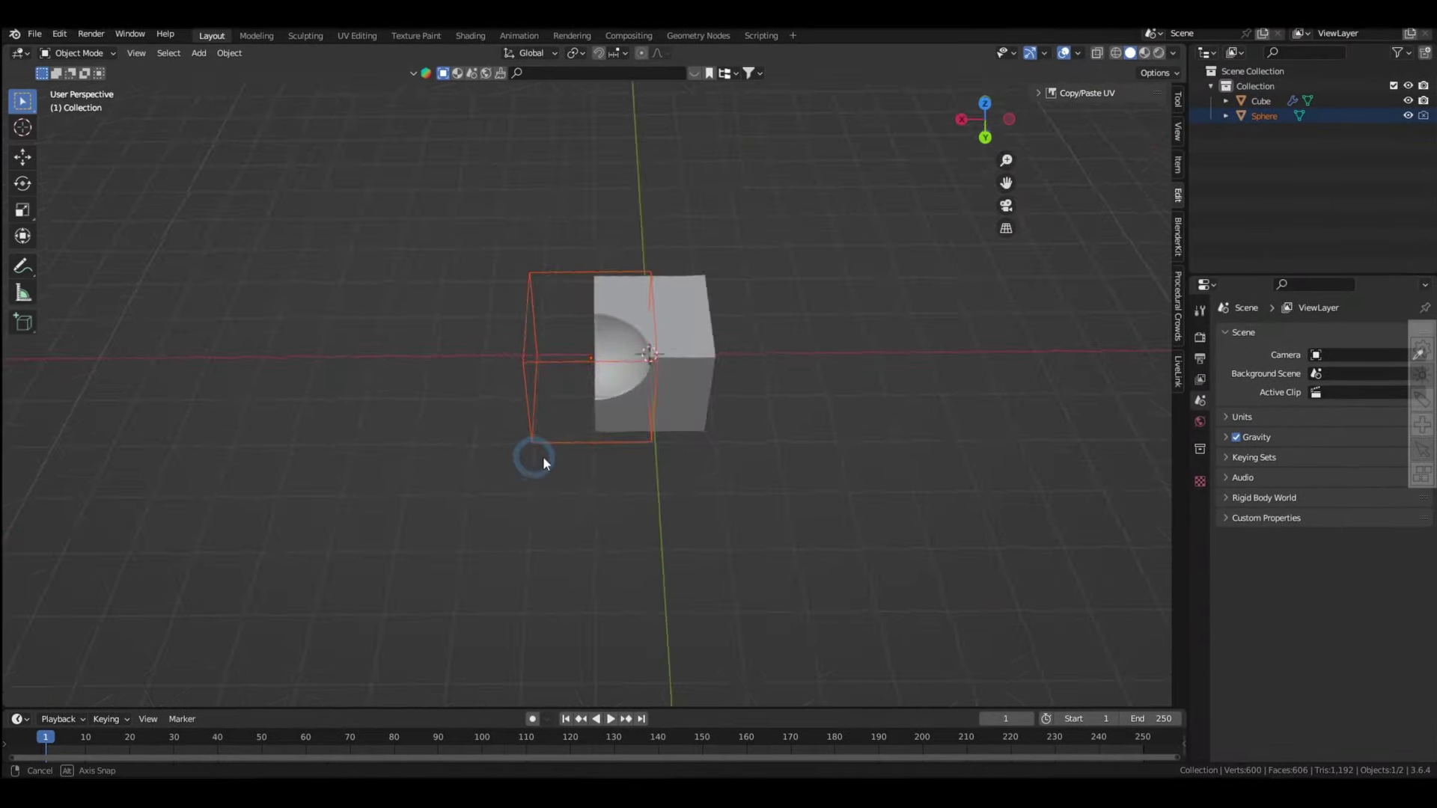
pyautogui.moveTo(558, 532); pyautogui.dragTo(665, 515, button='middle')
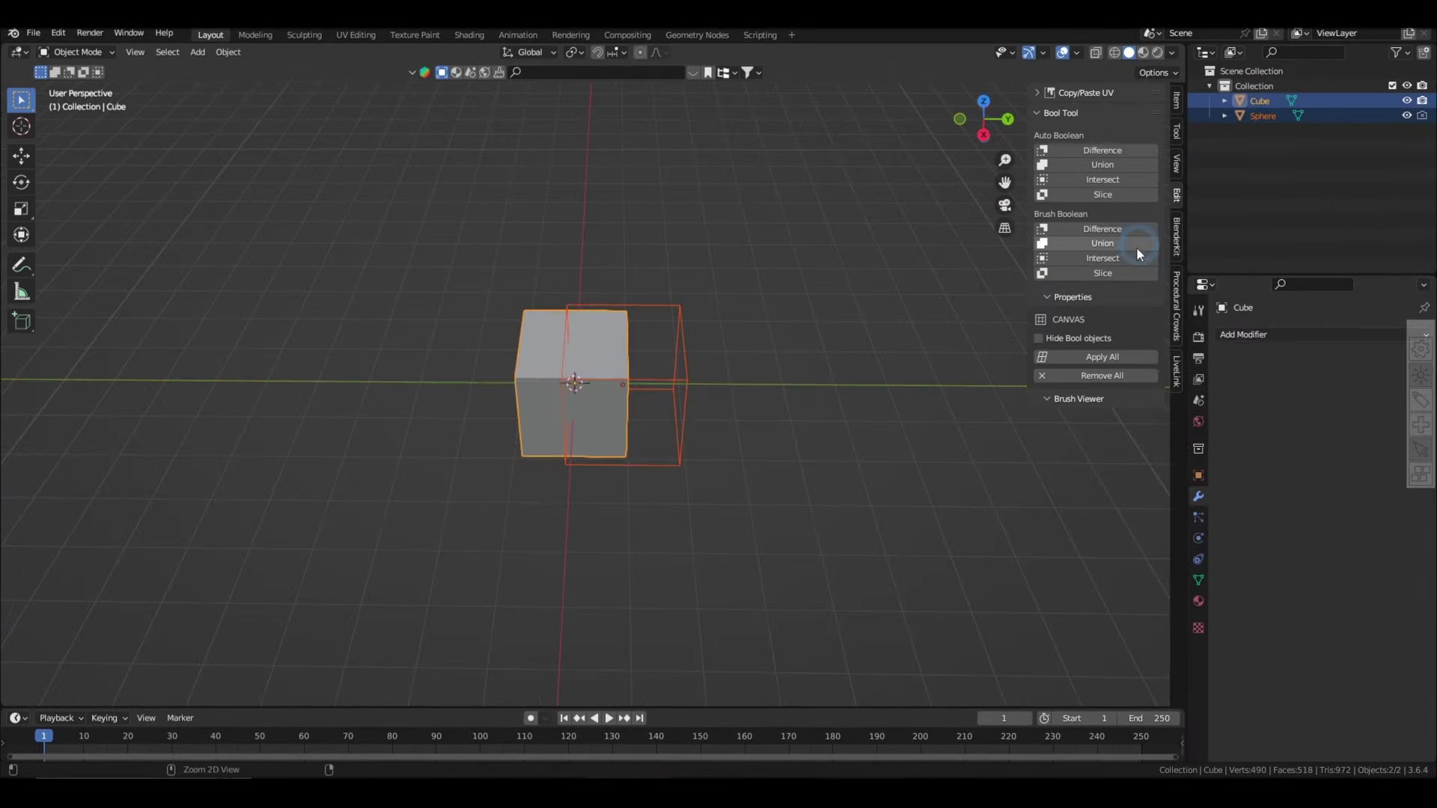
# Try Brush Union and Intersect of the sphere on the cube, undoing each, then Slice.
pyautogui.click(1044, 426)
pyautogui.hotkey('ctrl', 'z')
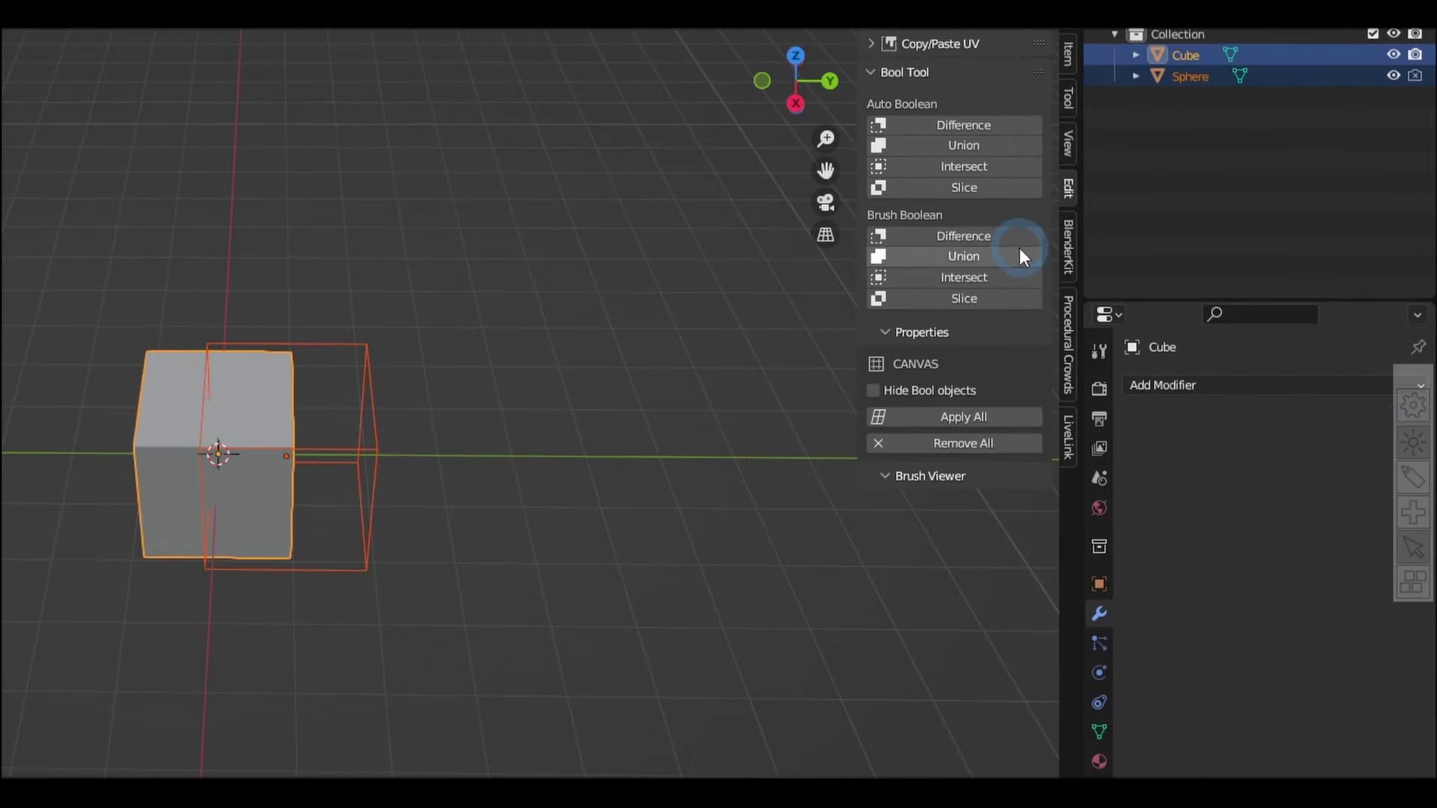
pyautogui.click(1143, 241)
pyautogui.hotkey('ctrl', 'z')
pyautogui.click(1004, 277)
pyautogui.hotkey('ctrl', 'z')
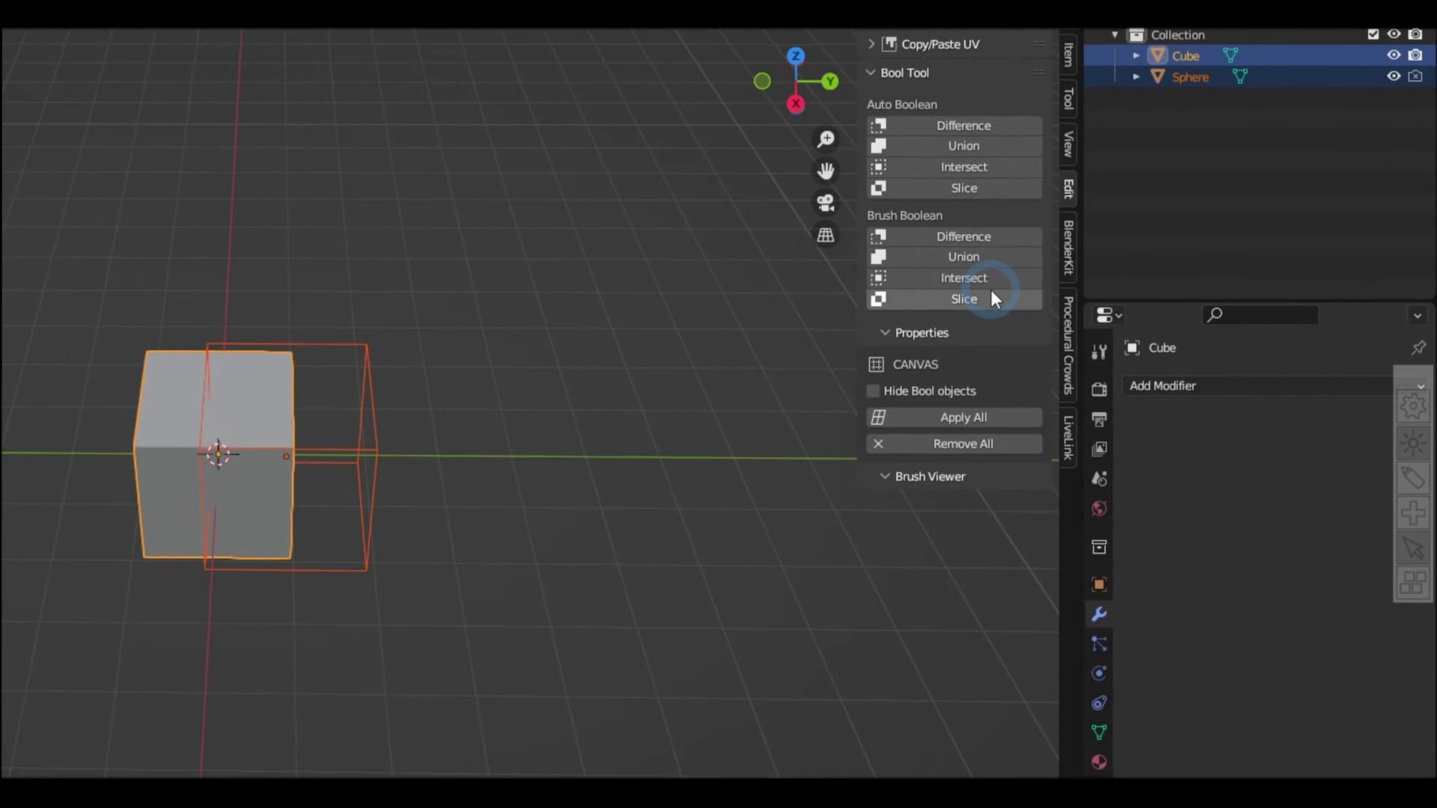
pyautogui.click(990, 294)
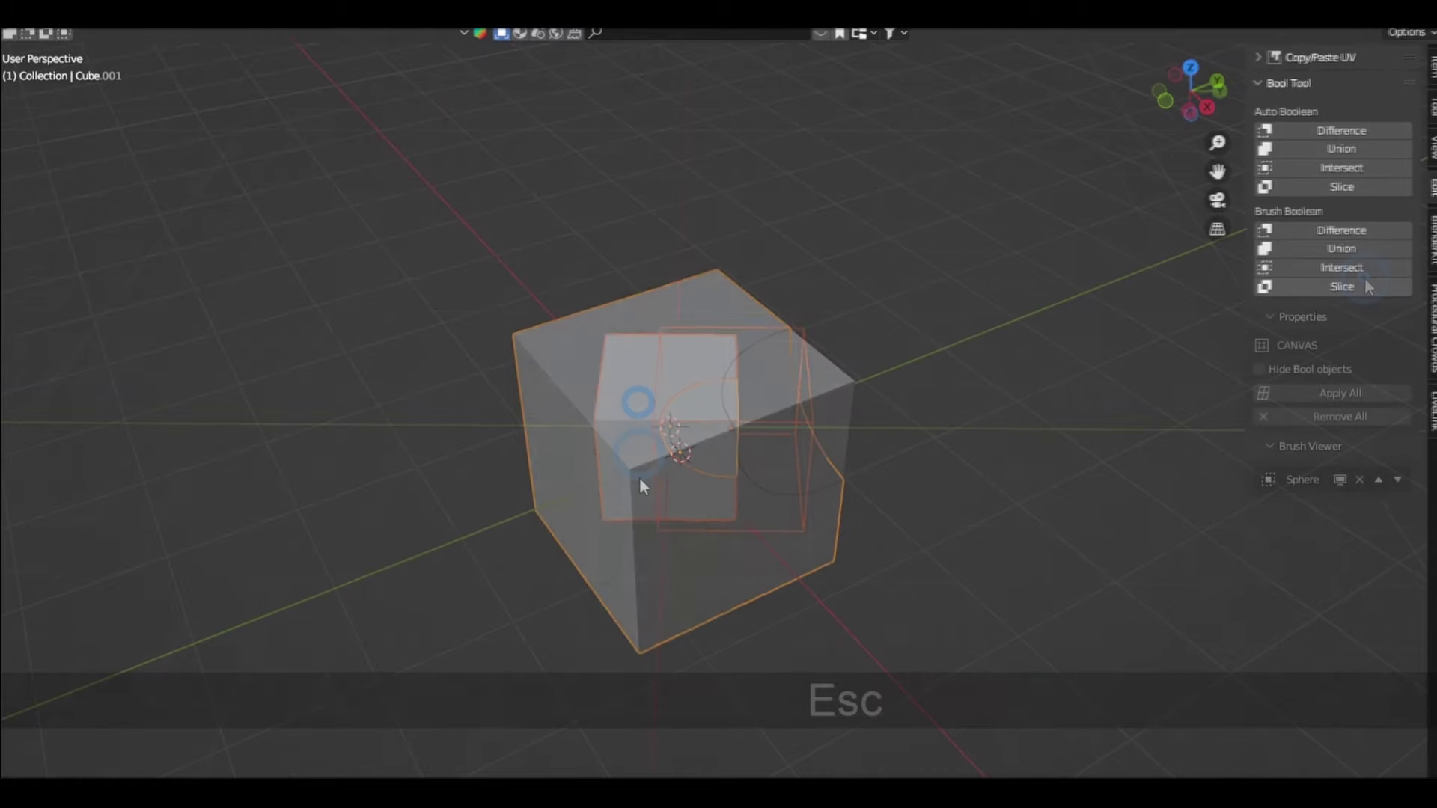
# Move the holed cube piece aside from the sliced part.
pyautogui.press('g')
pyautogui.rightClick(1085, 416)
pyautogui.click(576, 494)
pyautogui.press('g')
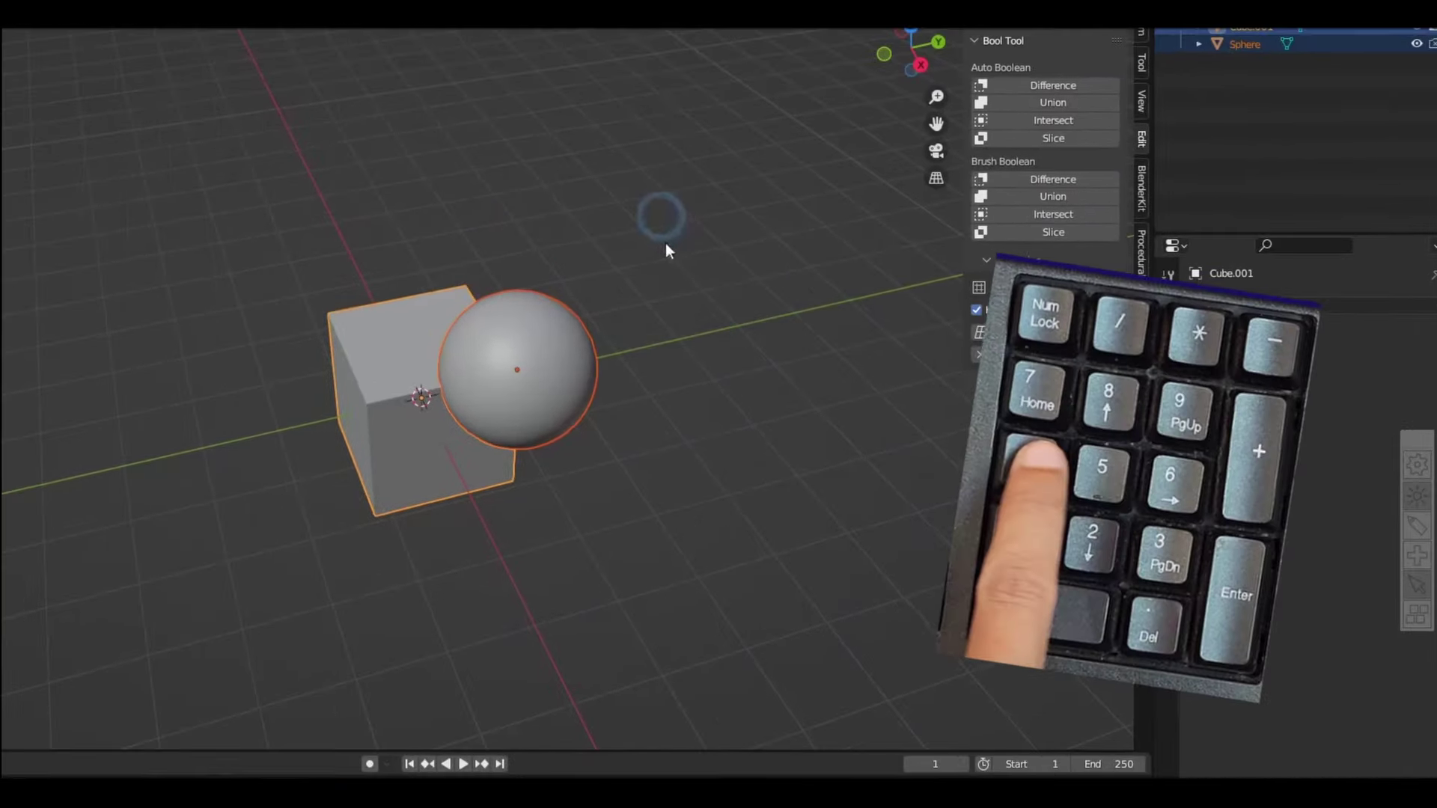
# Apply Difference, Slice and Intersect via Ctrl+Shift numpad −, /, *, then add an Intersect cutter.
pyautogui.press('ctrl+shift+KP_Subtract')
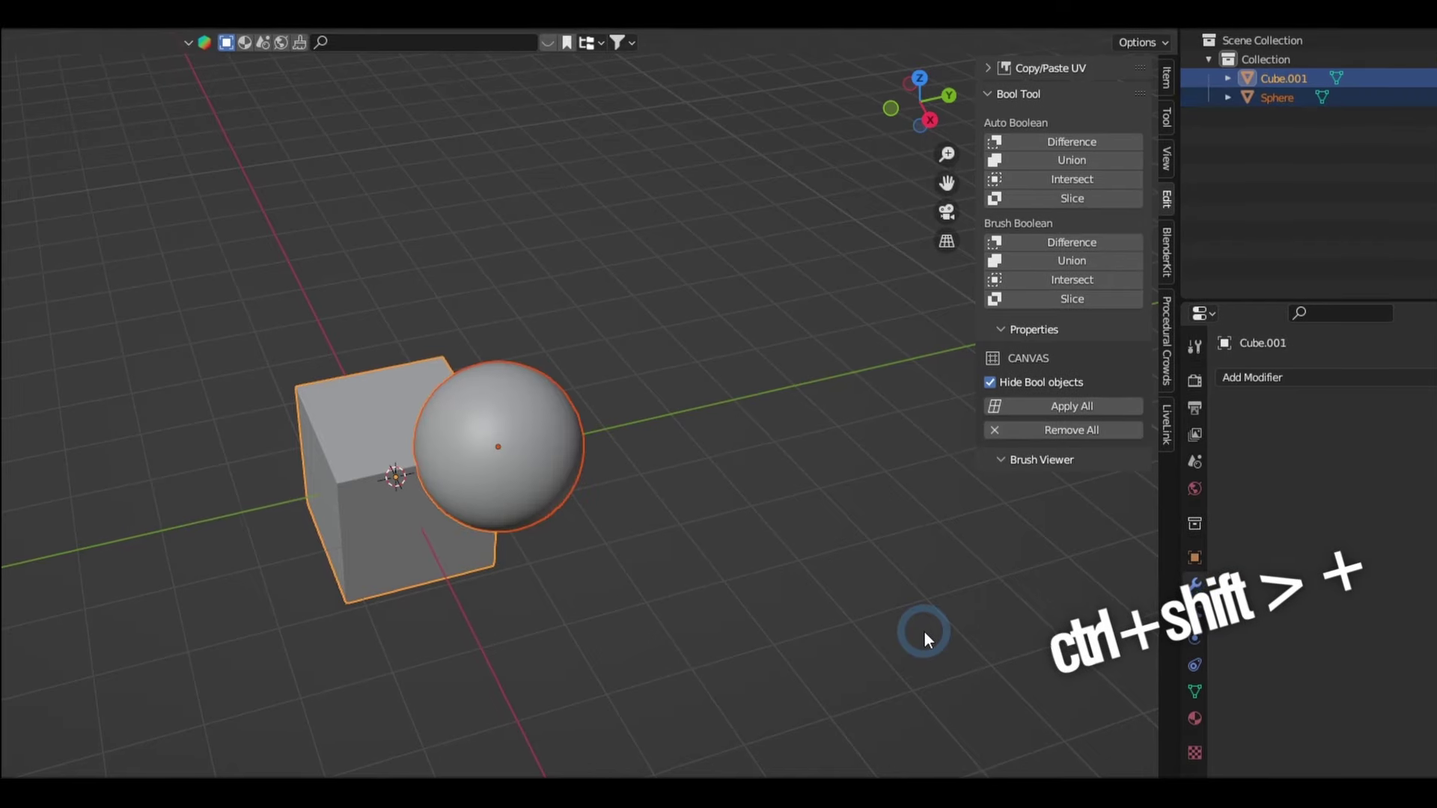
pyautogui.press('ctrl+shift+KP_Divide')
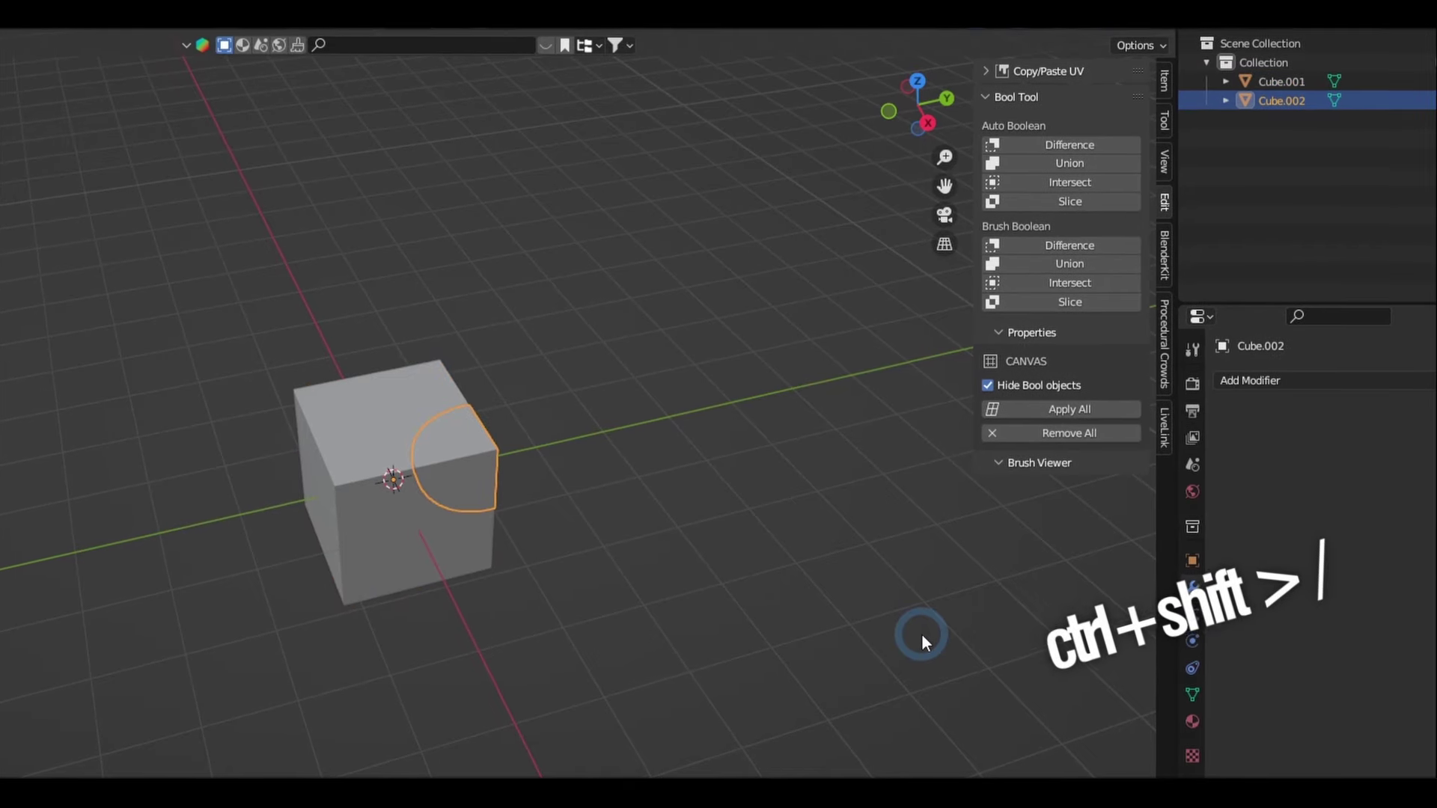
pyautogui.press('ctrl+shift+KP_Multiply')
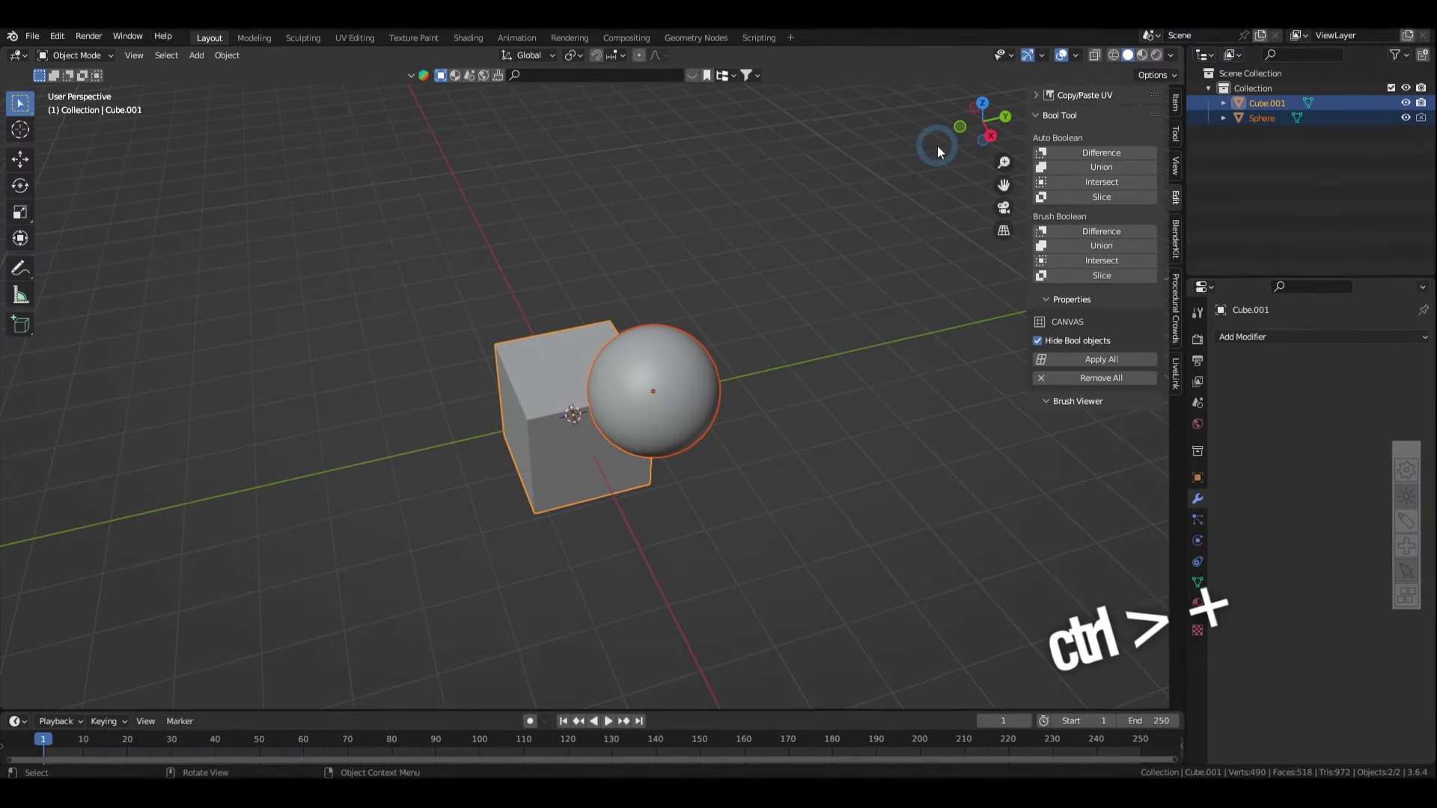
pyautogui.press('ctrl+KP_Add')
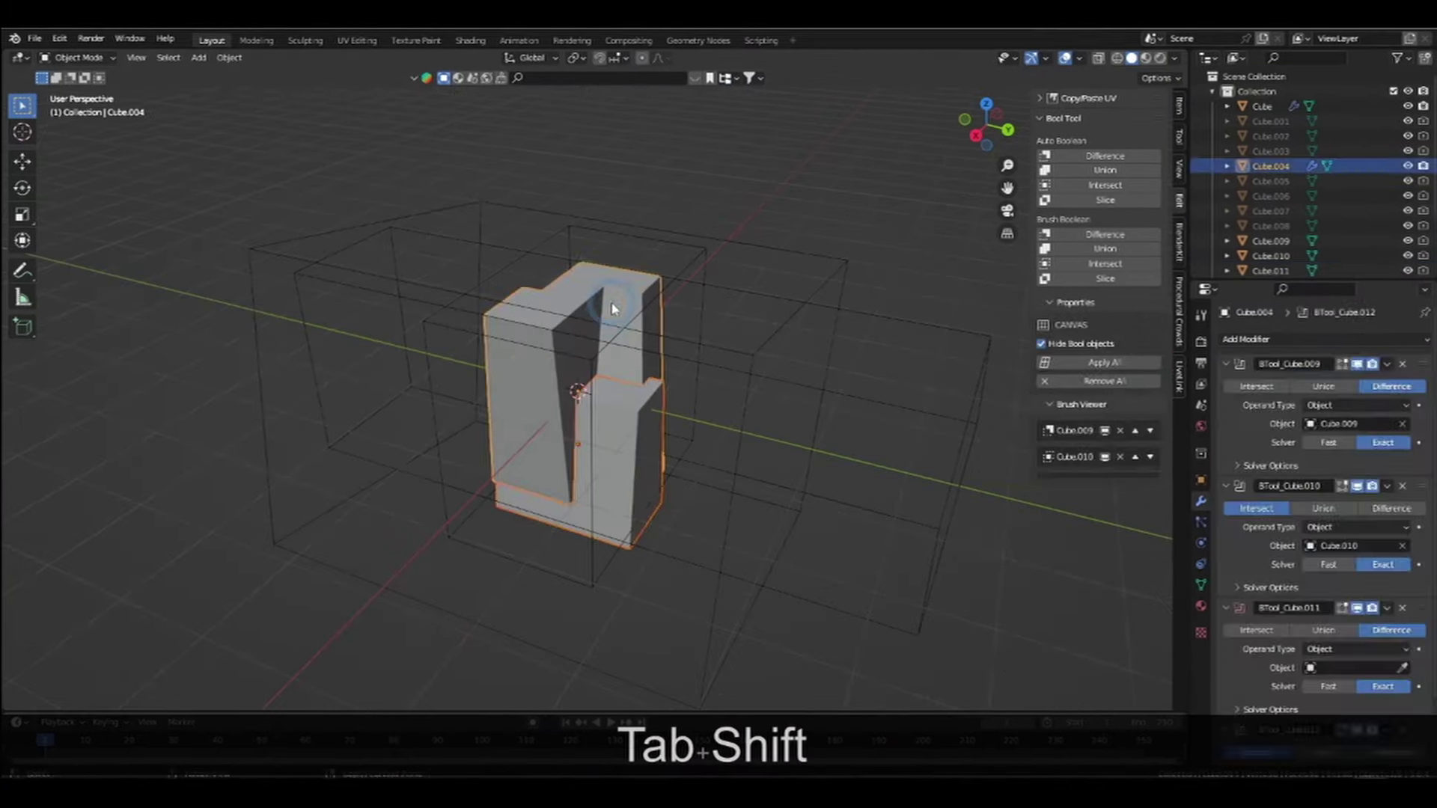
# Duplicate the orange box along X and reposition the sphere cutter.
pyautogui.hotkey('shift', 'd')
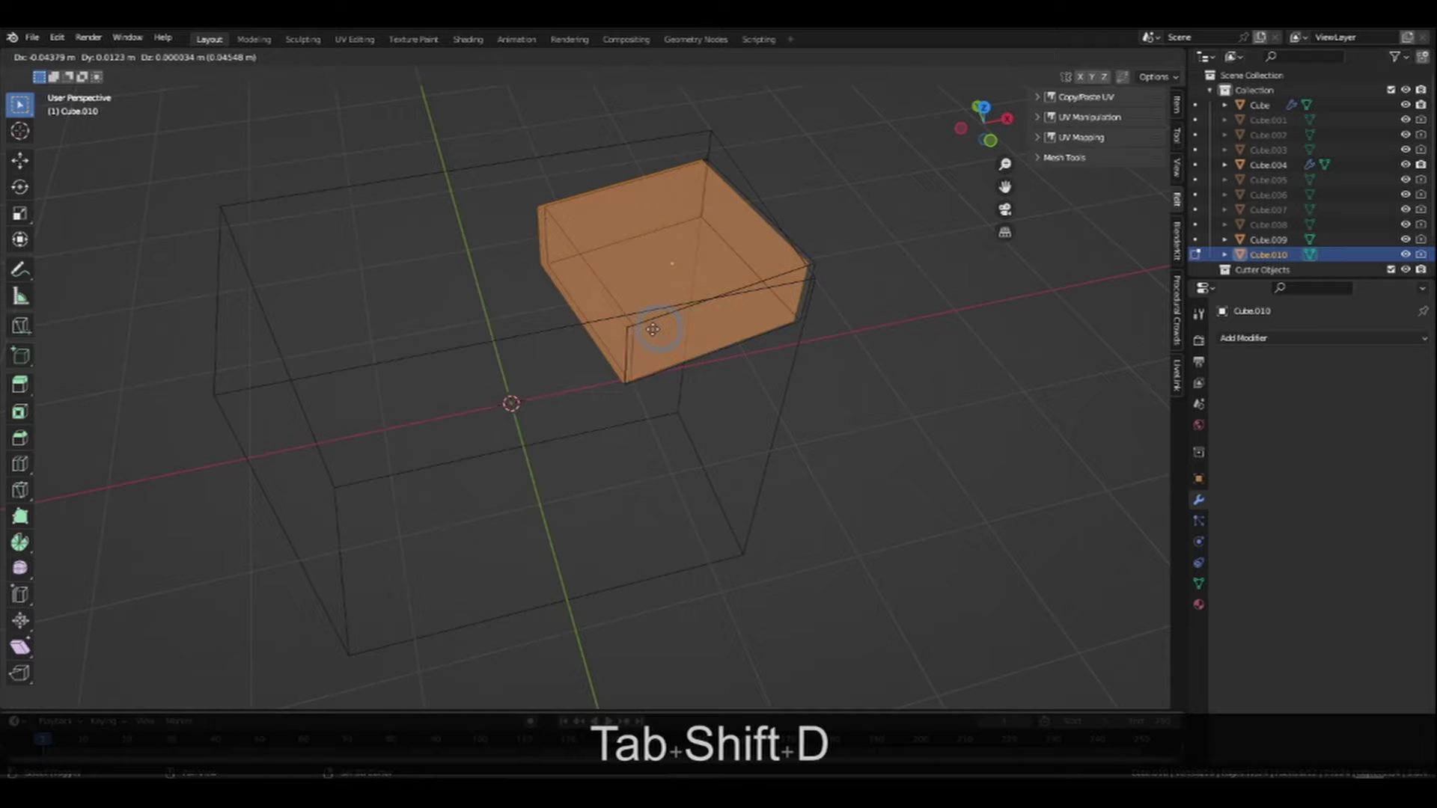
pyautogui.press('x')
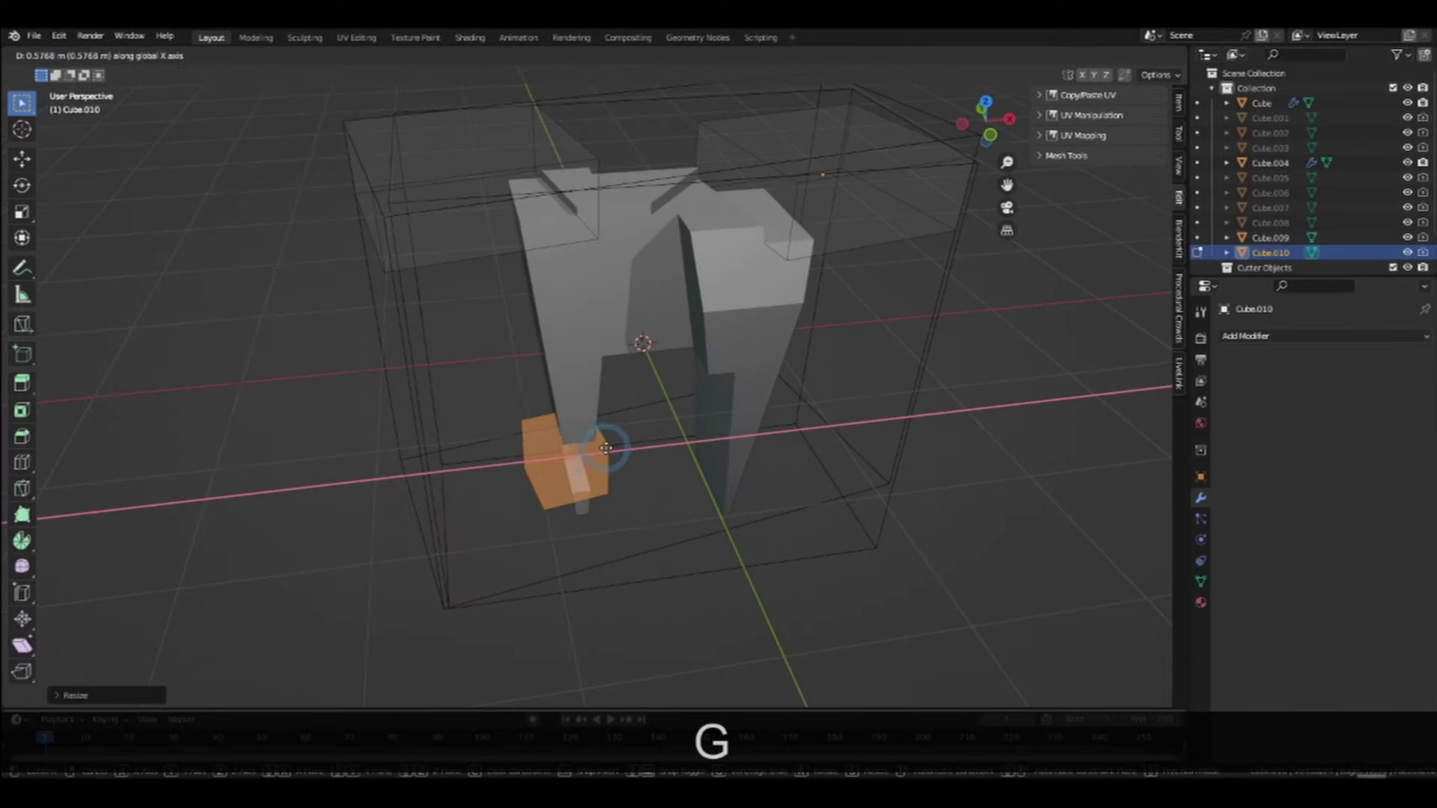
pyautogui.press('g')
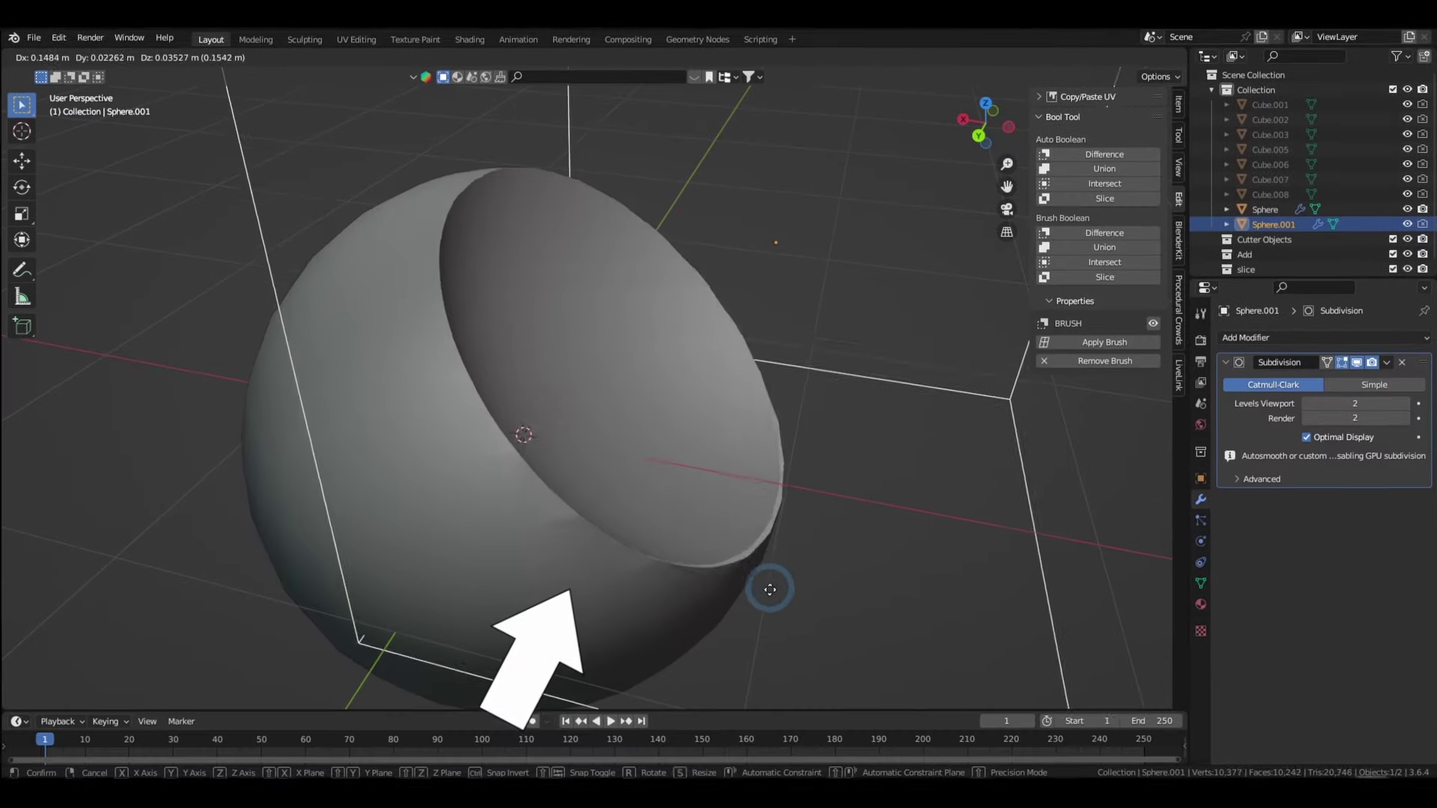
# Add a UV sphere and cylinder, and Brush-Difference the sphere into the cylinder in see-through view.
pyautogui.hotkey('shift', 'a')
pyautogui.moveTo(765, 421)
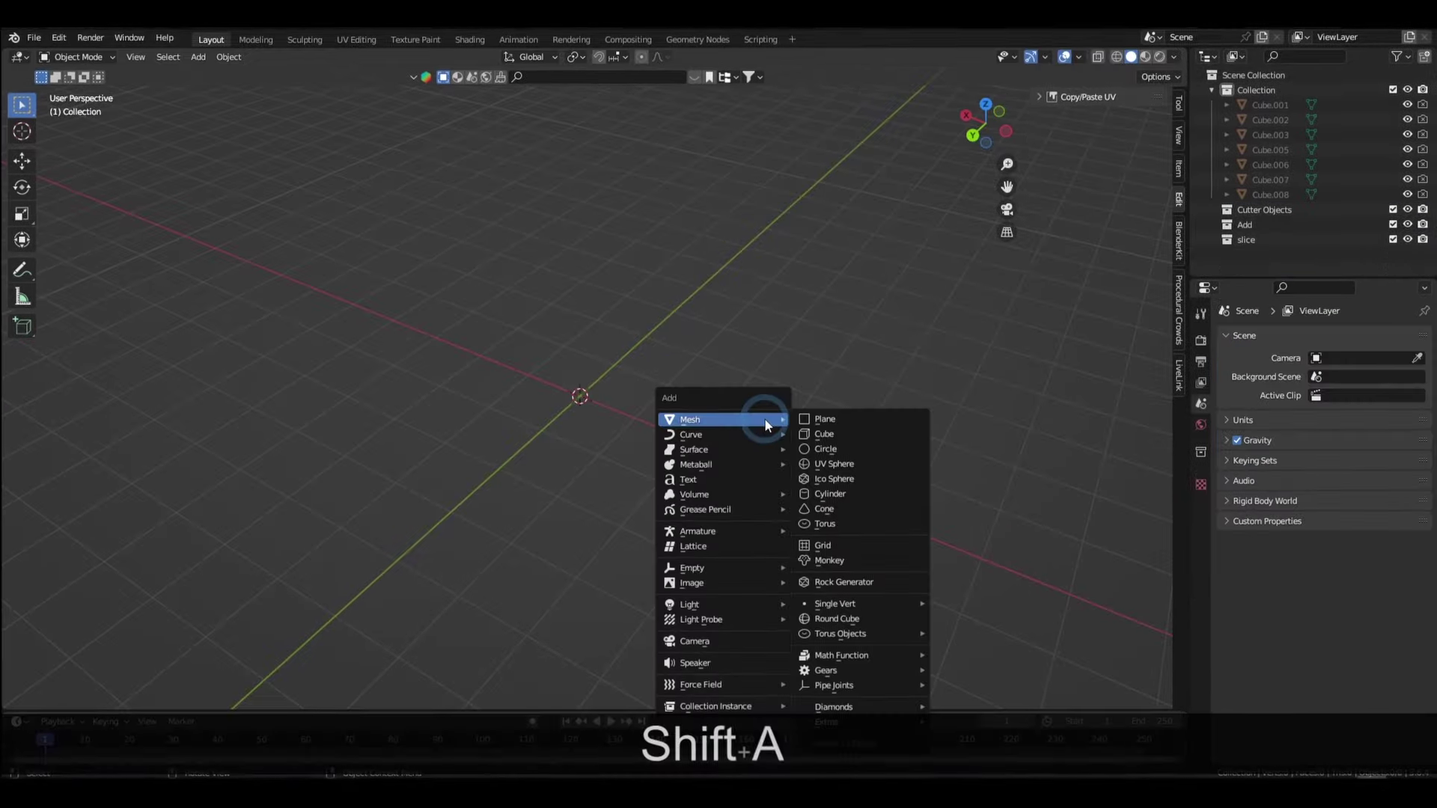
pyautogui.click(834, 463)
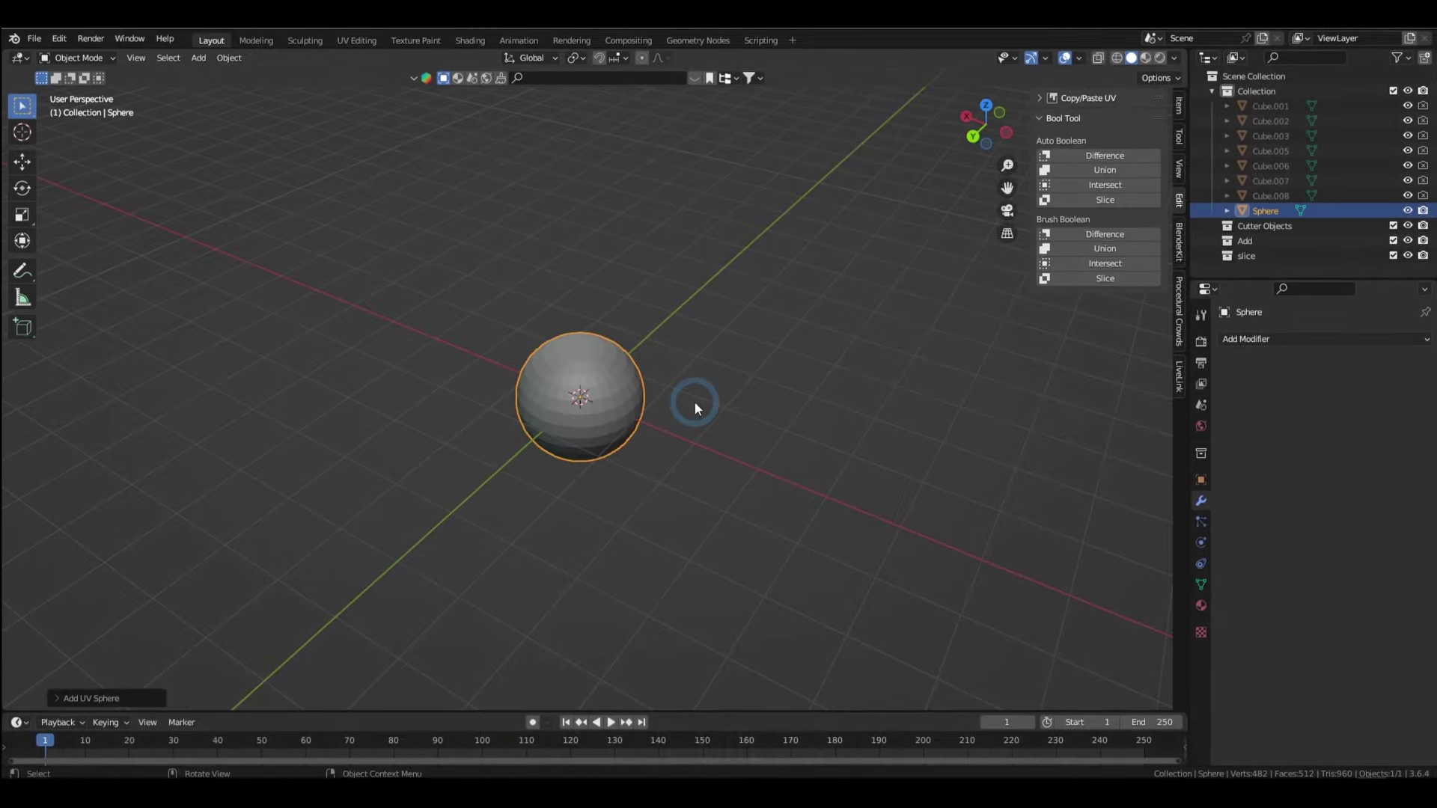
pyautogui.hotkey('shift', 'a')
pyautogui.click(823, 472)
pyautogui.hotkey('alt', 'z')
pyautogui.press('g')
pyautogui.press('ctrl+KP_Subtract')
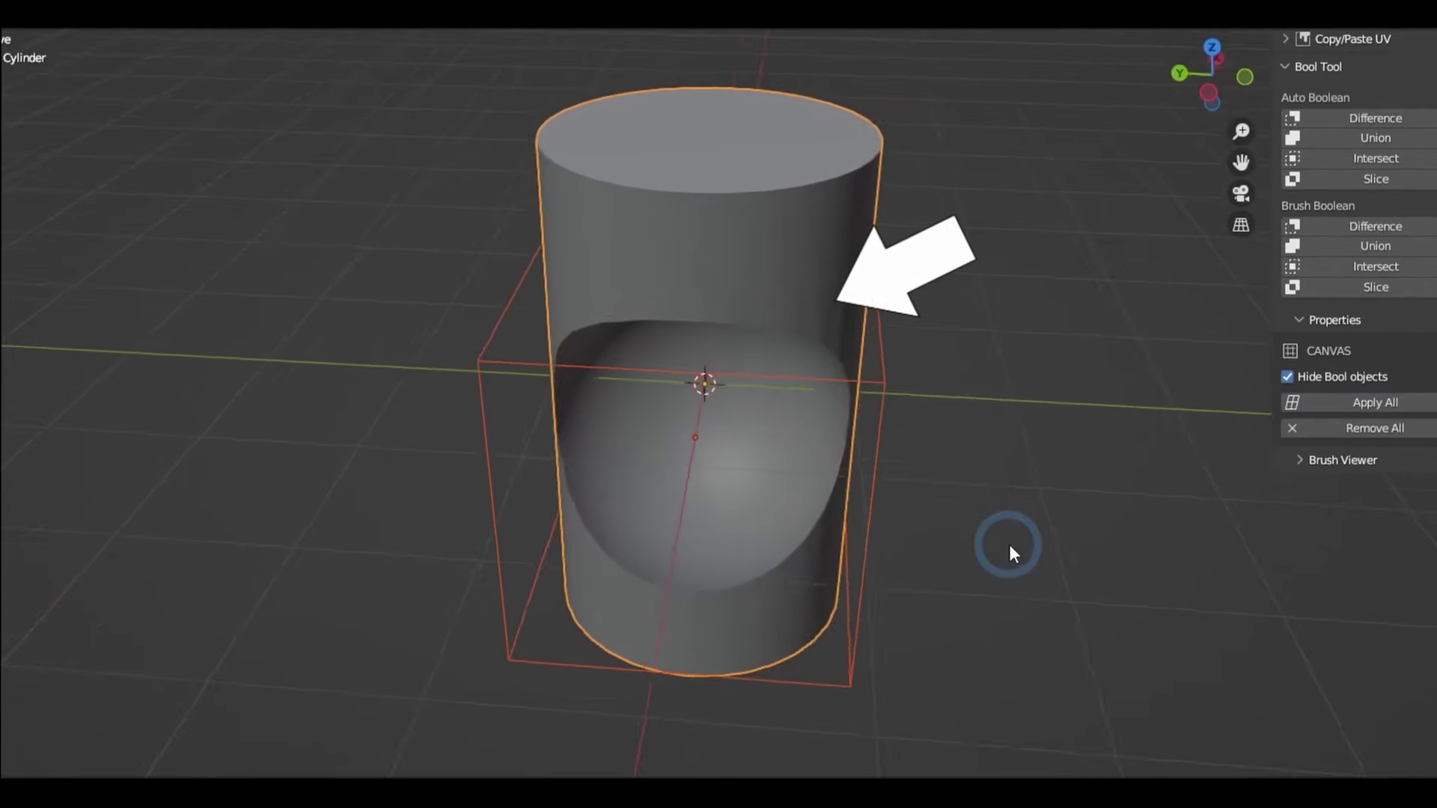
pyautogui.moveTo(1087, 550); pyautogui.dragTo(961, 557, button='middle')
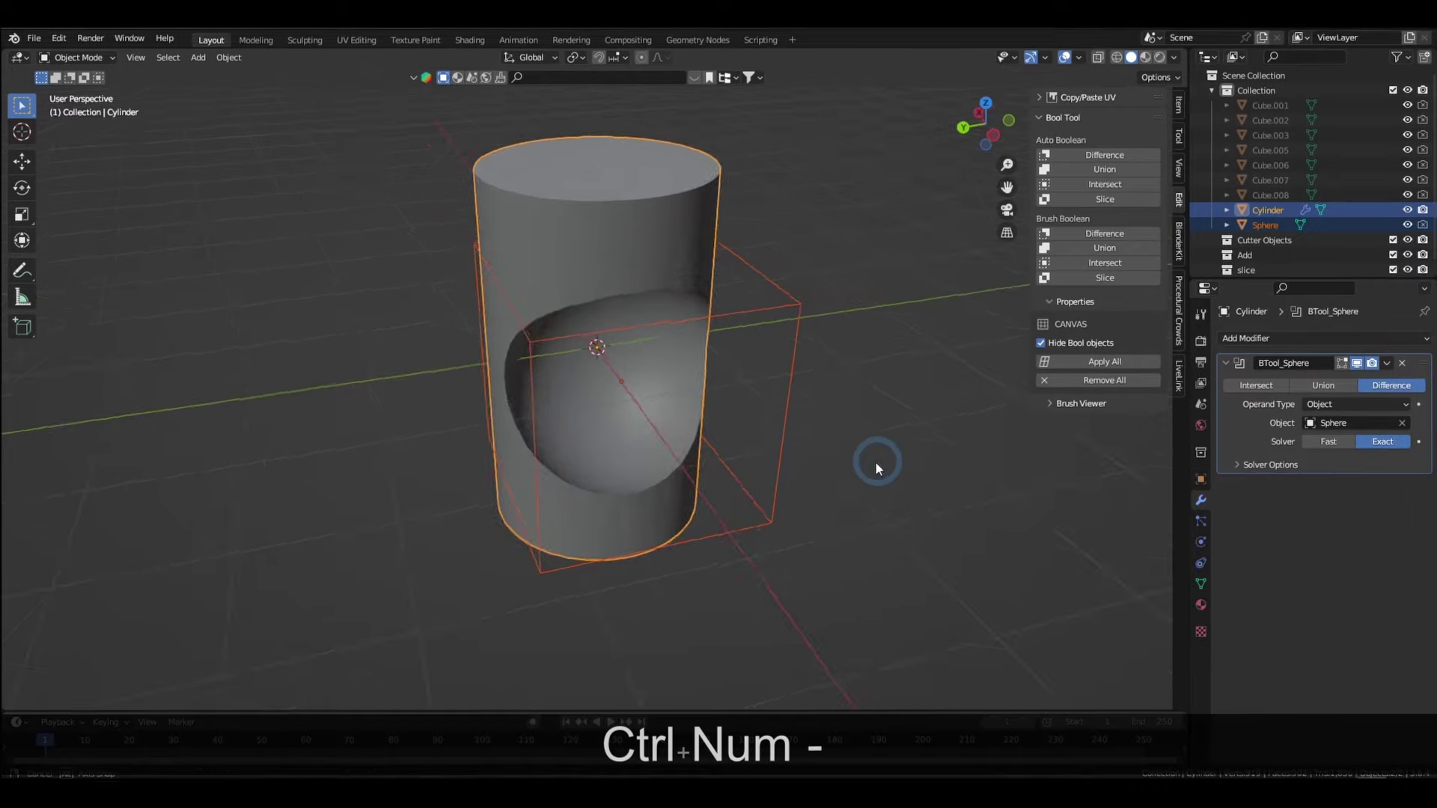
pyautogui.moveTo(874, 461); pyautogui.dragTo(789, 475, button='middle')
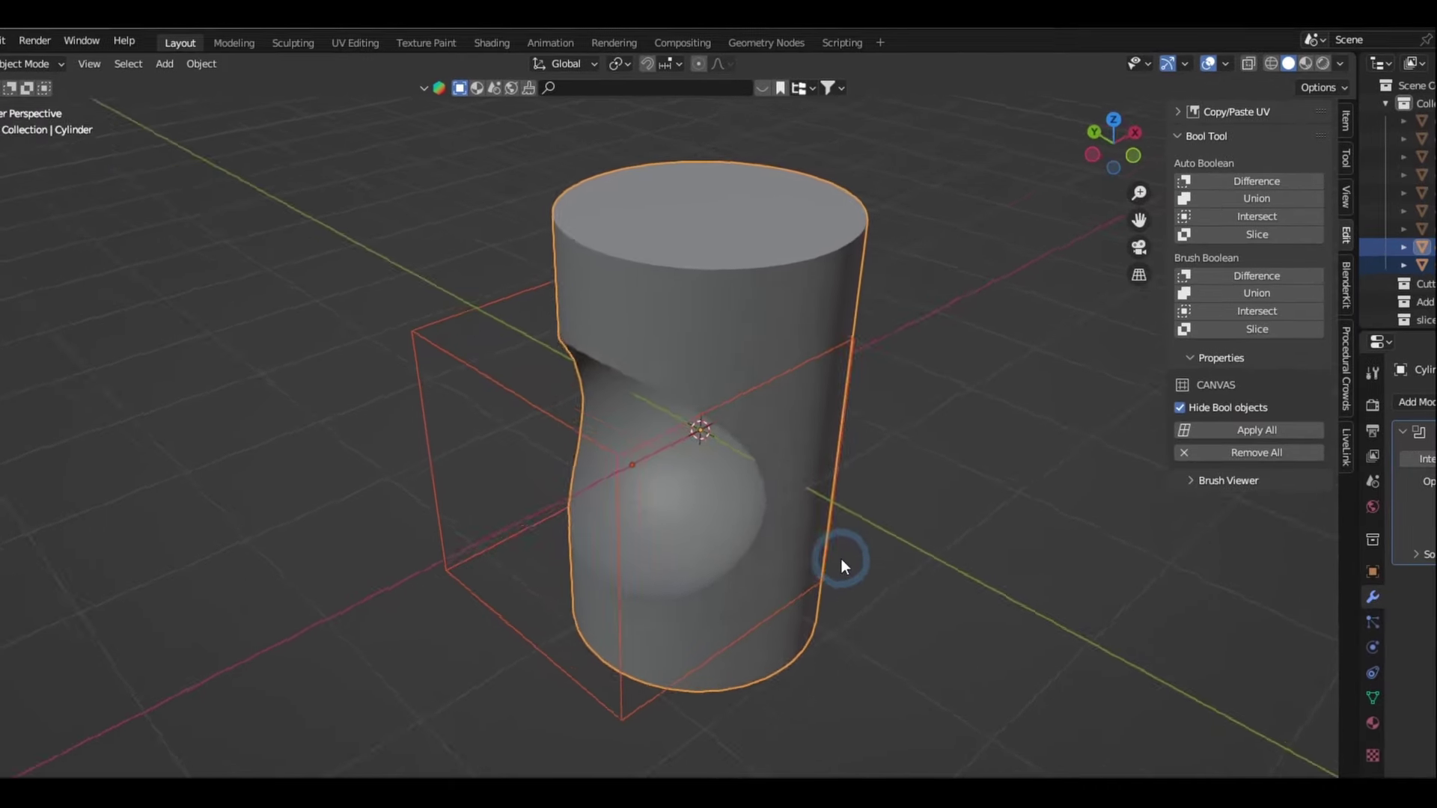
pyautogui.moveTo(841, 559); pyautogui.dragTo(1006, 555, button='middle')
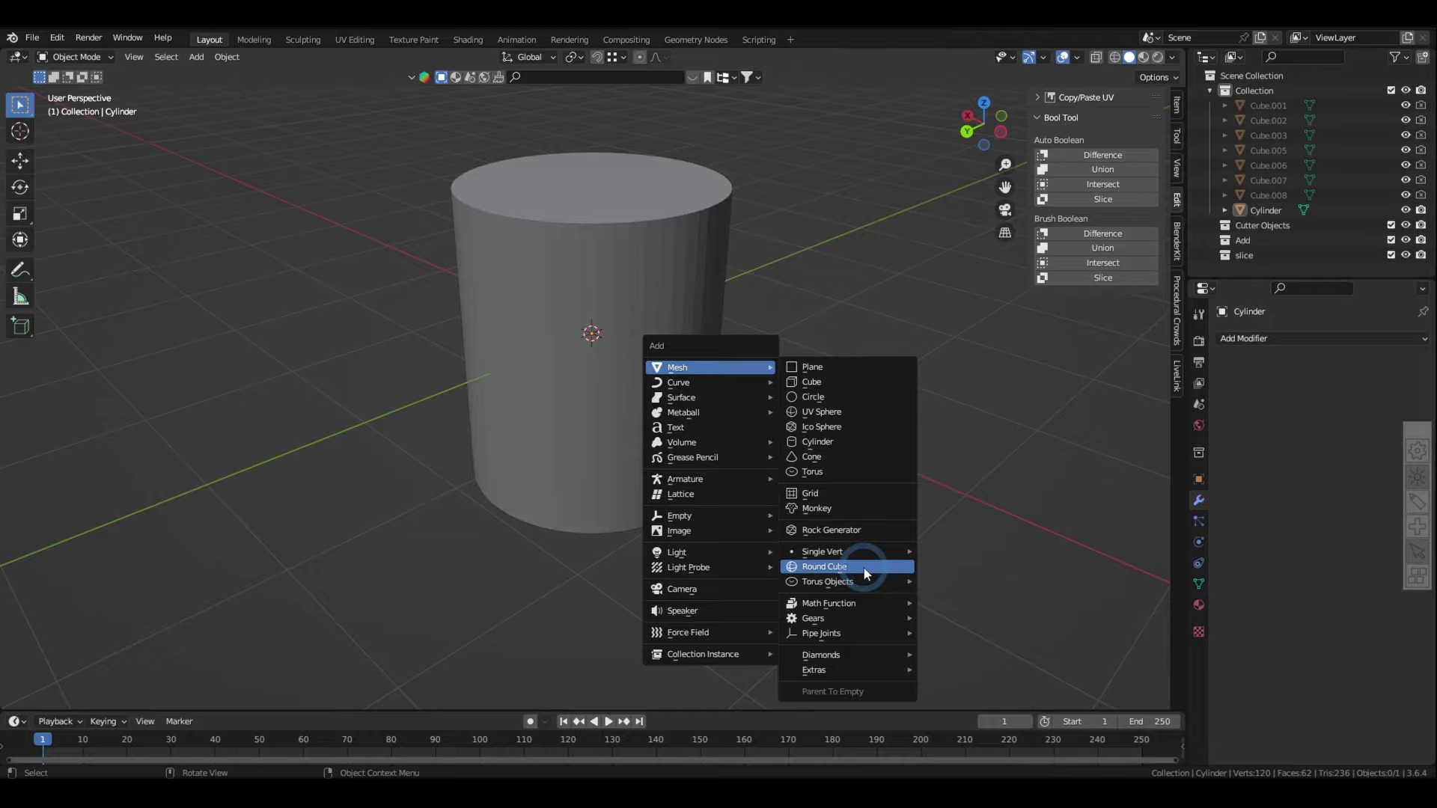
# Add a Round Cube, move it along X, and give it level 2 subdivision.
pyautogui.click(866, 564)
pyautogui.press('g')
pyautogui.press('x')
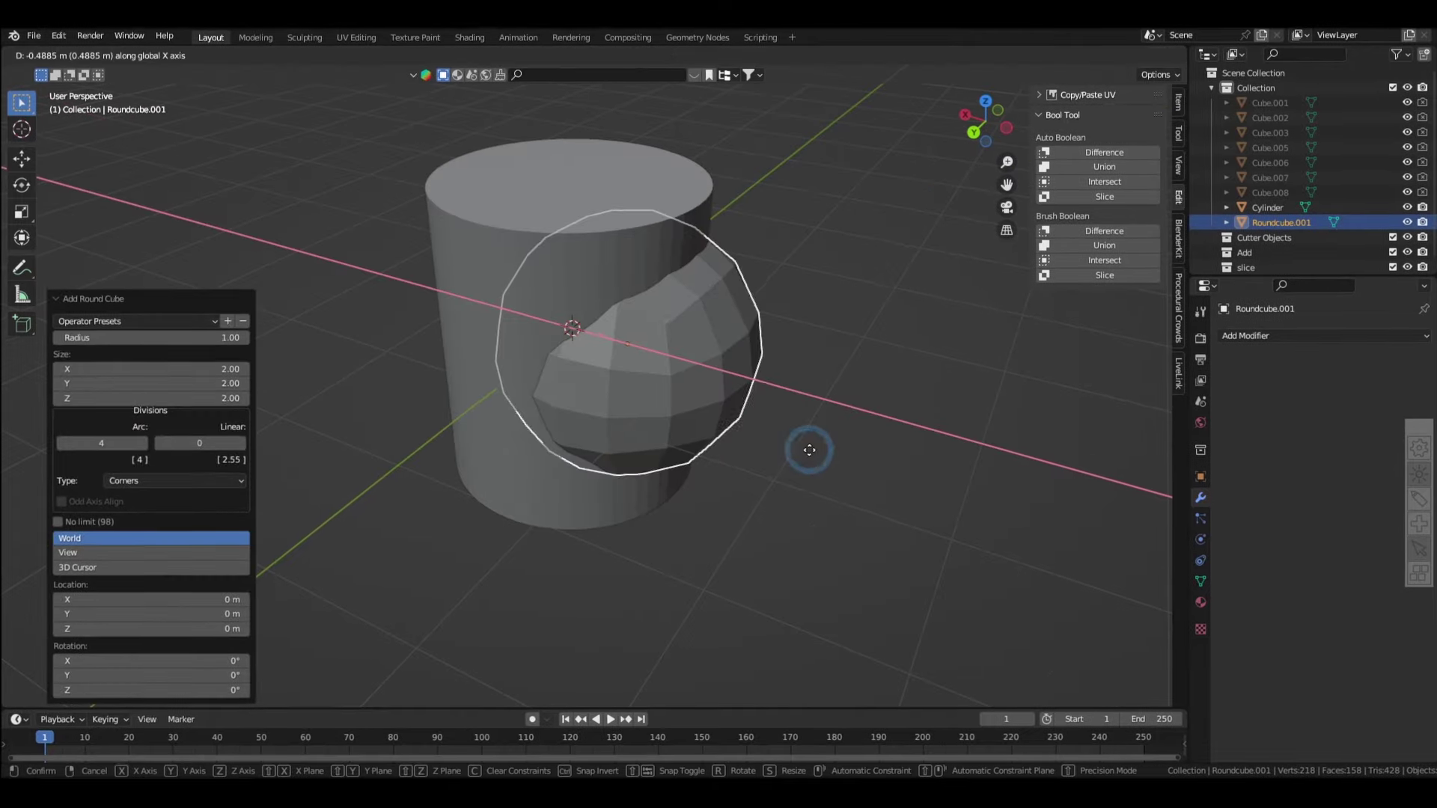
pyautogui.click(808, 449)
pyautogui.hotkey('ctrl', '2')
# Stretch the cylinder taller along Z and bring up the boolean modifier's apply options.
pyautogui.click(580, 273)
pyautogui.press('s')
pyautogui.press('z')
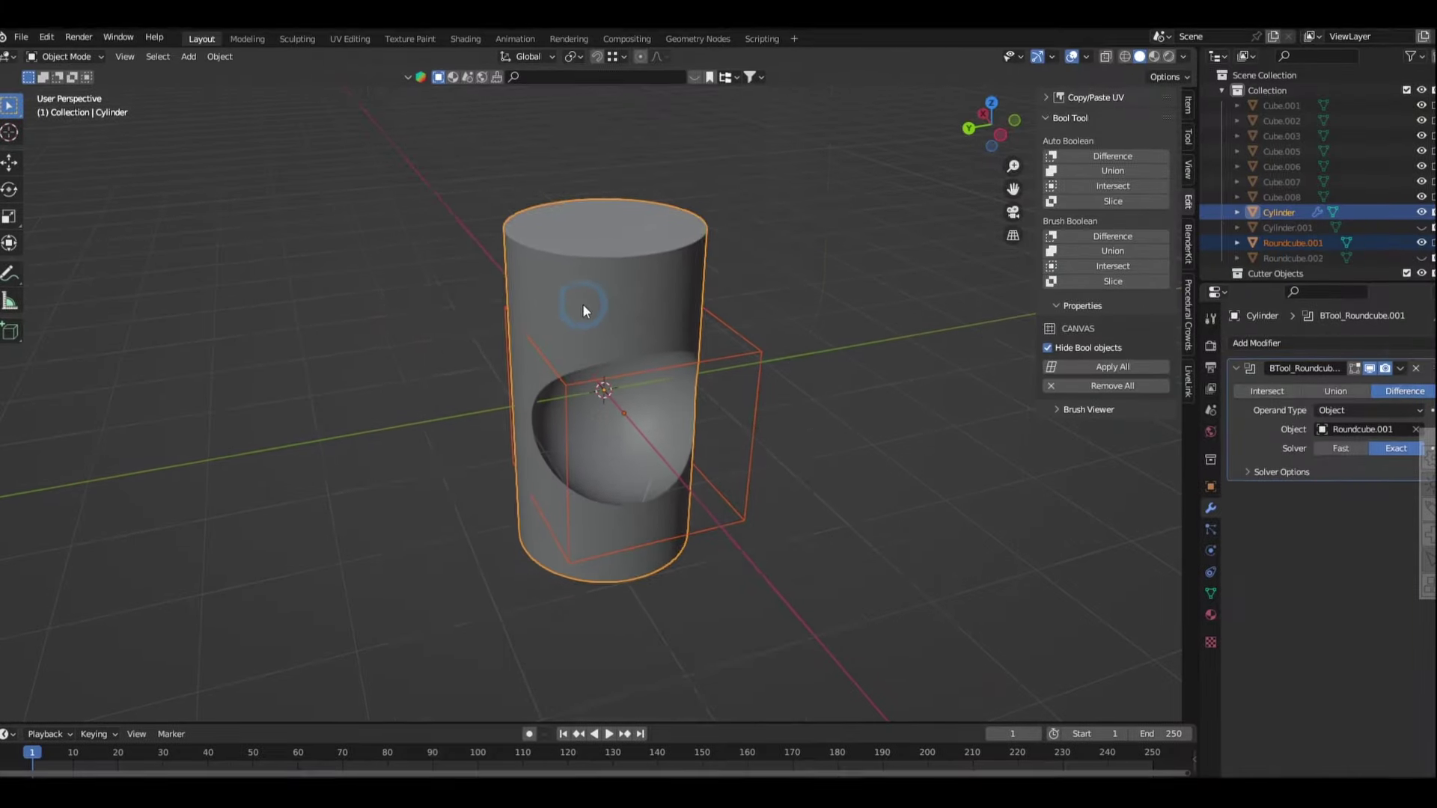
pyautogui.scroll(5, 583, 311)
pyautogui.click(1403, 369)
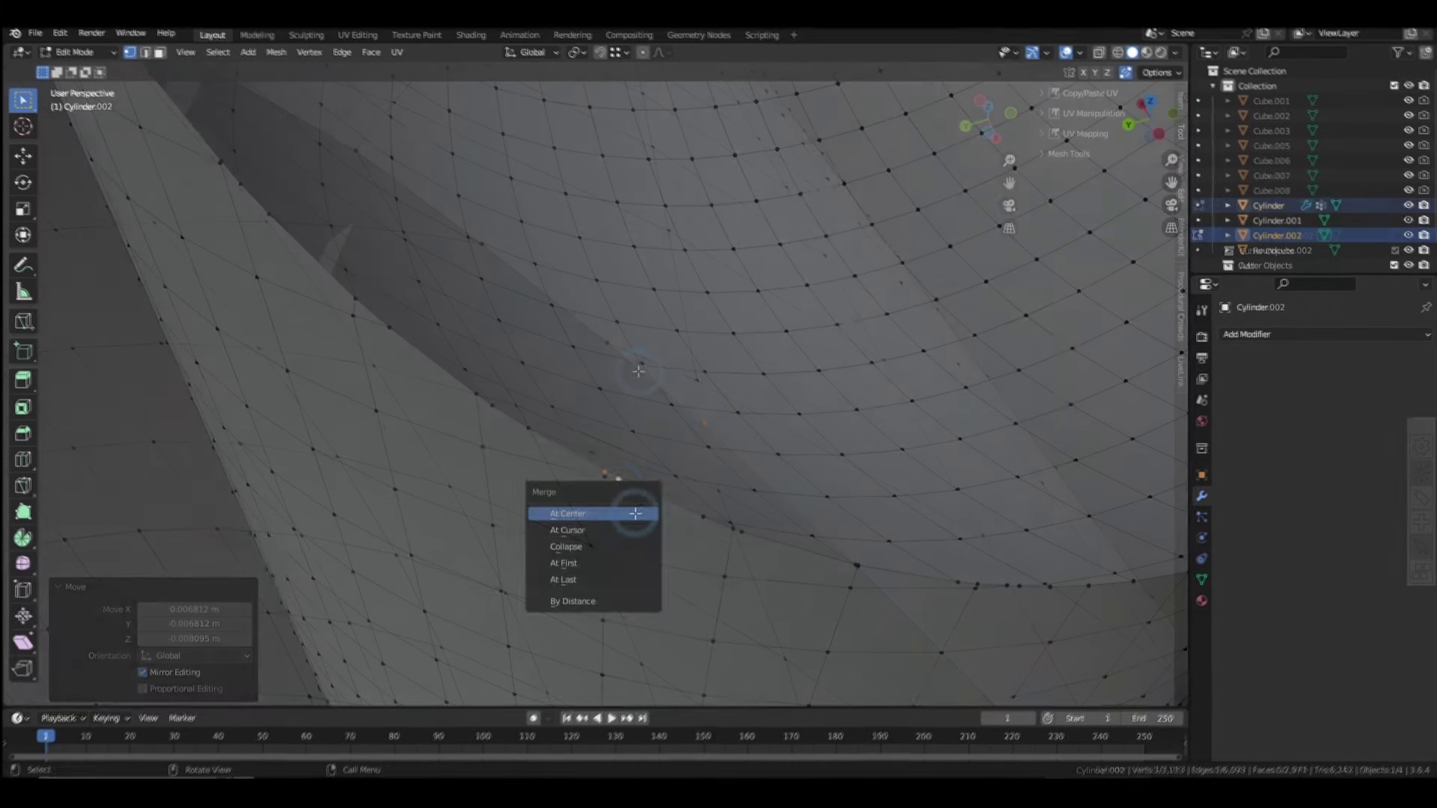
# Merge pairs of stray seam vertices At Center along the sphere cut.
pyautogui.click(591, 511)
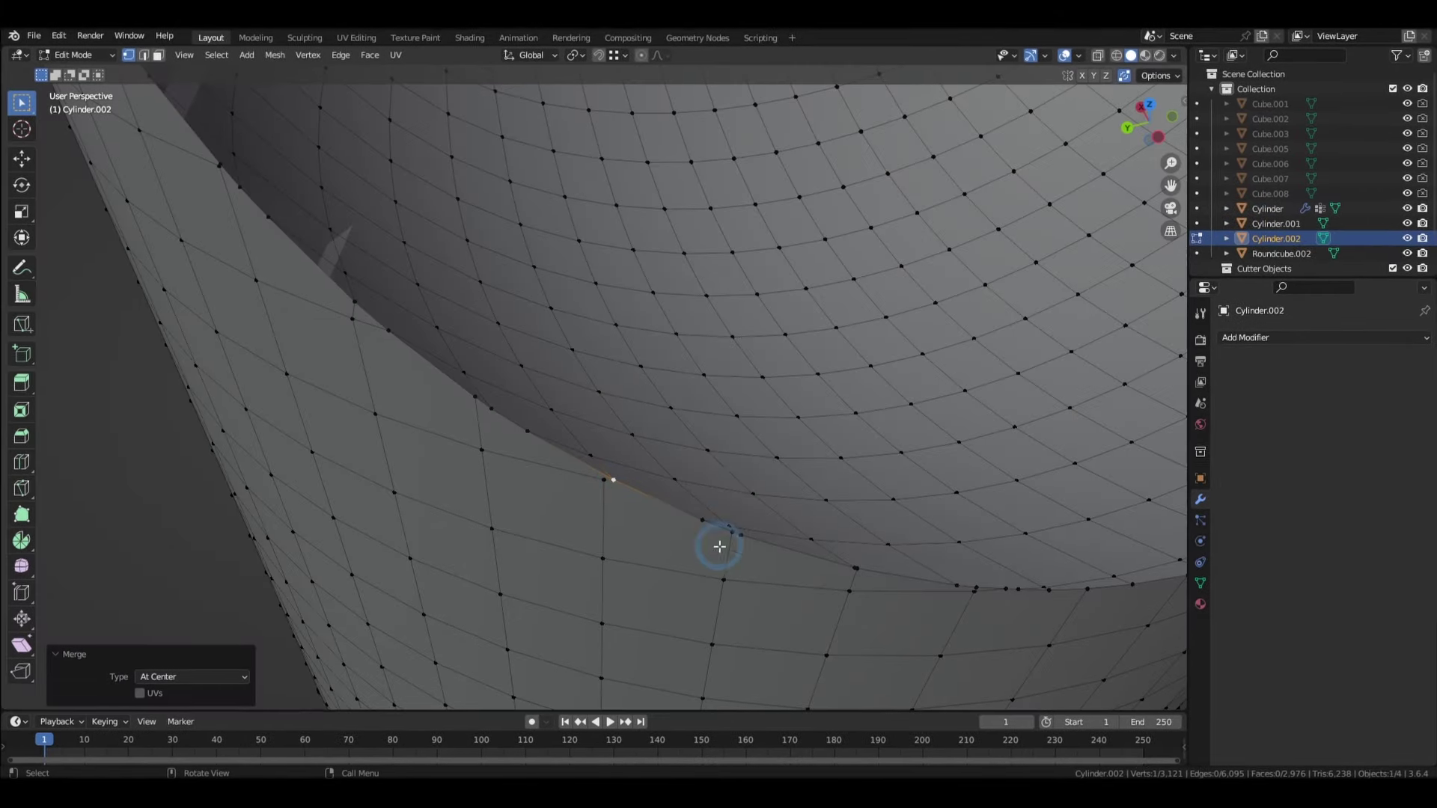
pyautogui.keyDown('shift'); pyautogui.click(742, 533); pyautogui.keyUp('shift')
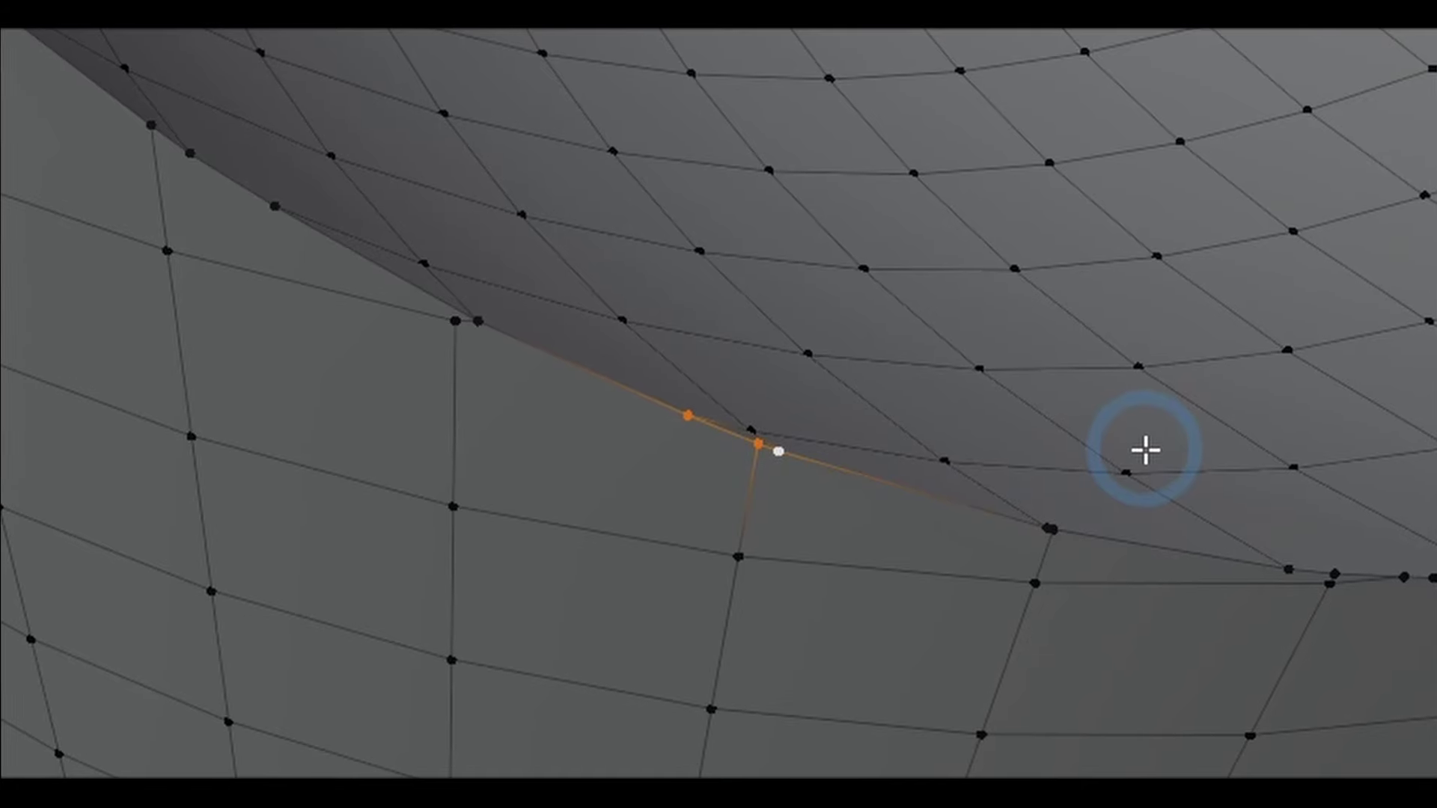
pyautogui.press('m')
pyautogui.click(914, 504)
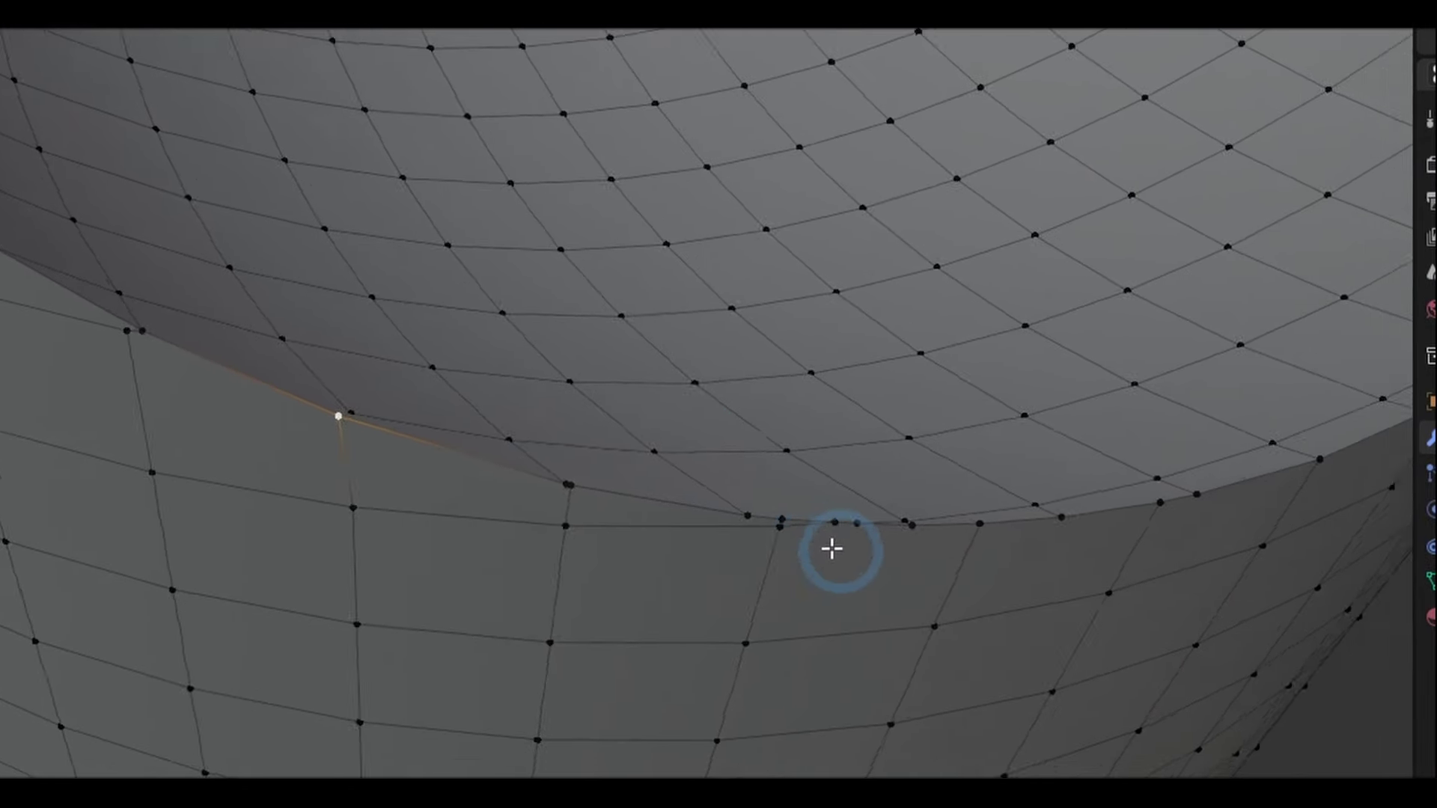
pyautogui.moveTo(831, 548); pyautogui.dragTo(647, 470, button='middle')
pyautogui.keyDown('shift'); pyautogui.click(635, 476); pyautogui.keyUp('shift')
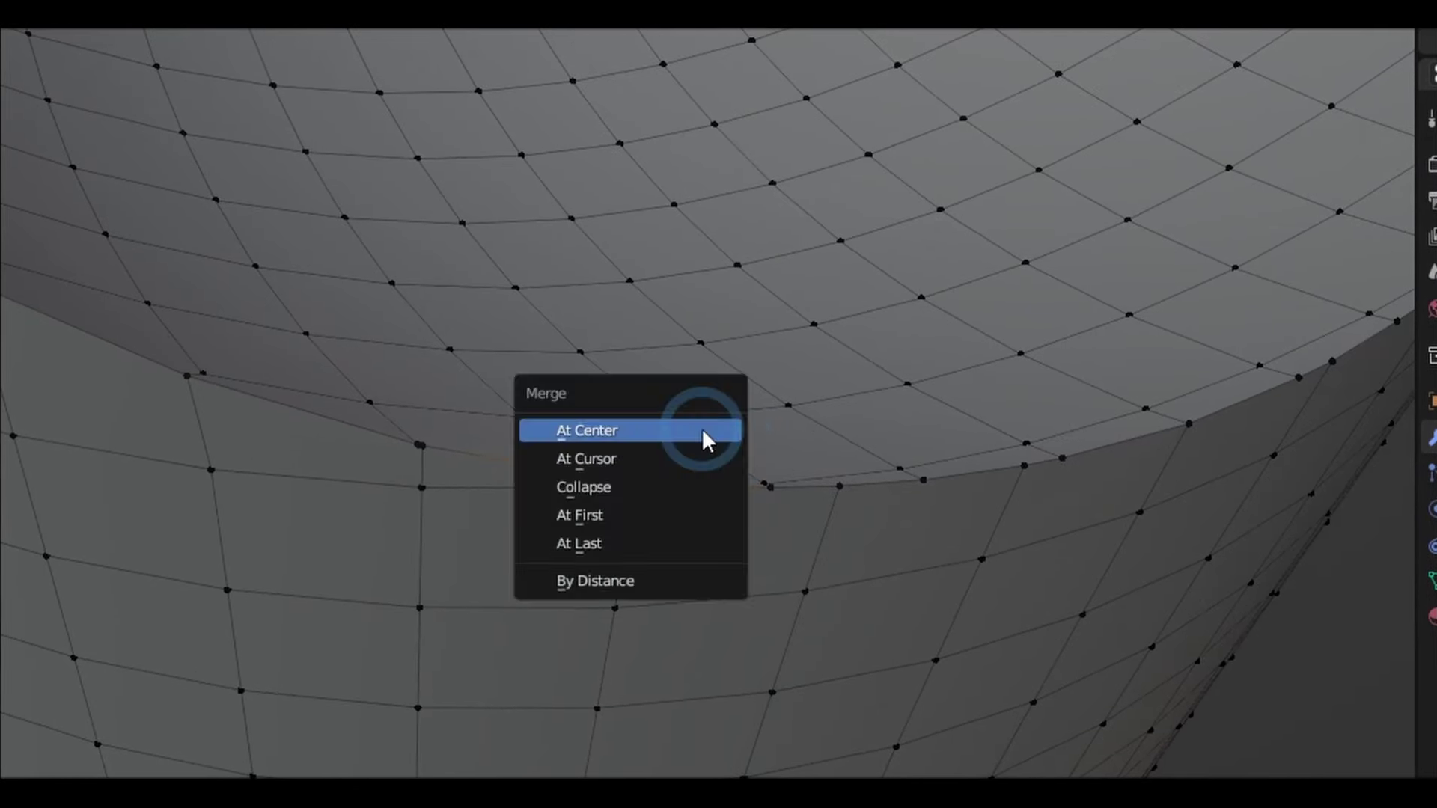
pyautogui.click(925, 487)
# Select the edge loop along the cut and inspect the smoothed cylinder from the front.
pyautogui.moveTo(737, 464); pyautogui.dragTo(718, 350, button='middle')
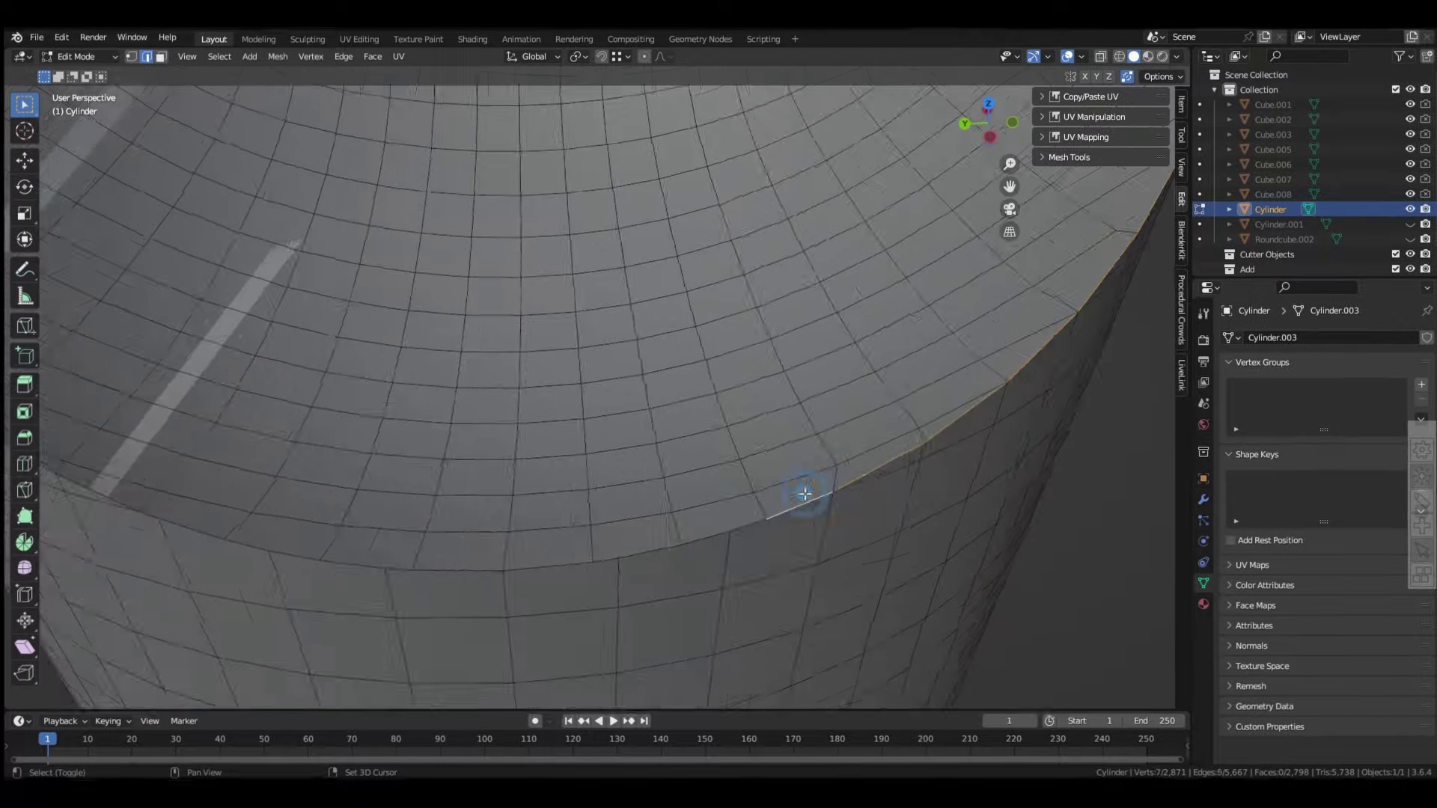
pyautogui.keyDown('alt'); pyautogui.keyDown('shift'); pyautogui.click(595, 549); pyautogui.keyUp('shift'); pyautogui.keyUp('alt')
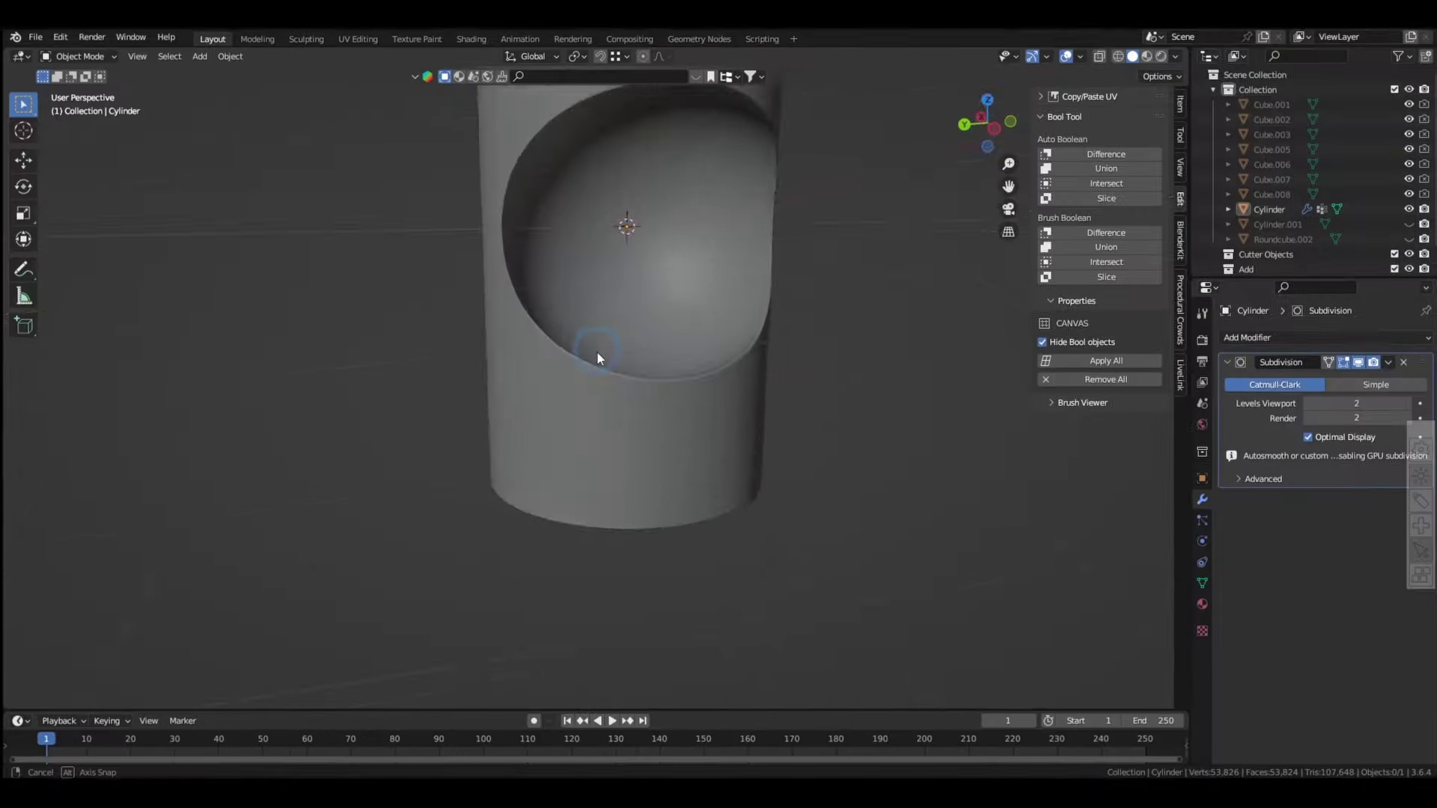
pyautogui.moveTo(597, 352); pyautogui.dragTo(652, 331, button='middle')
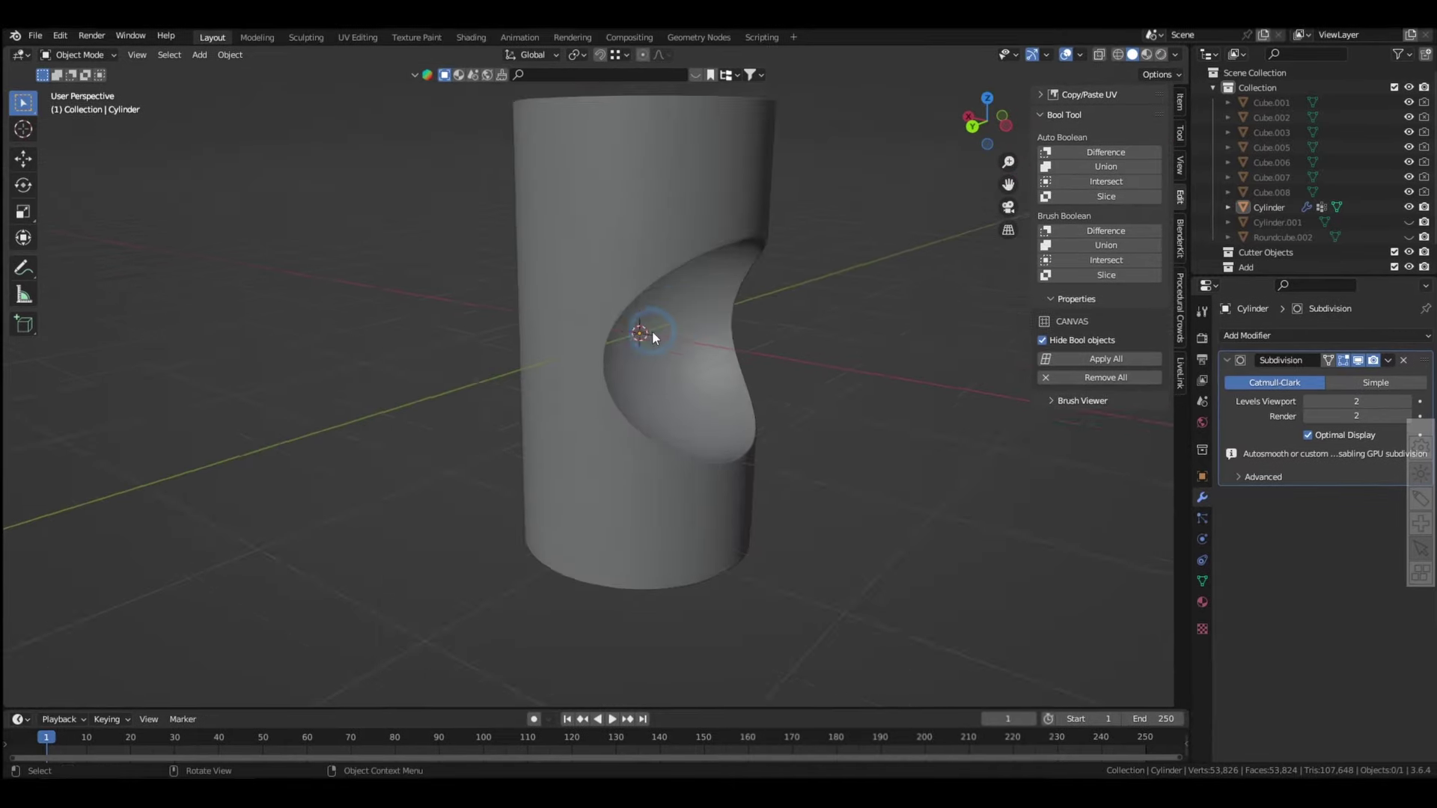
pyautogui.scroll(5, 653, 331)
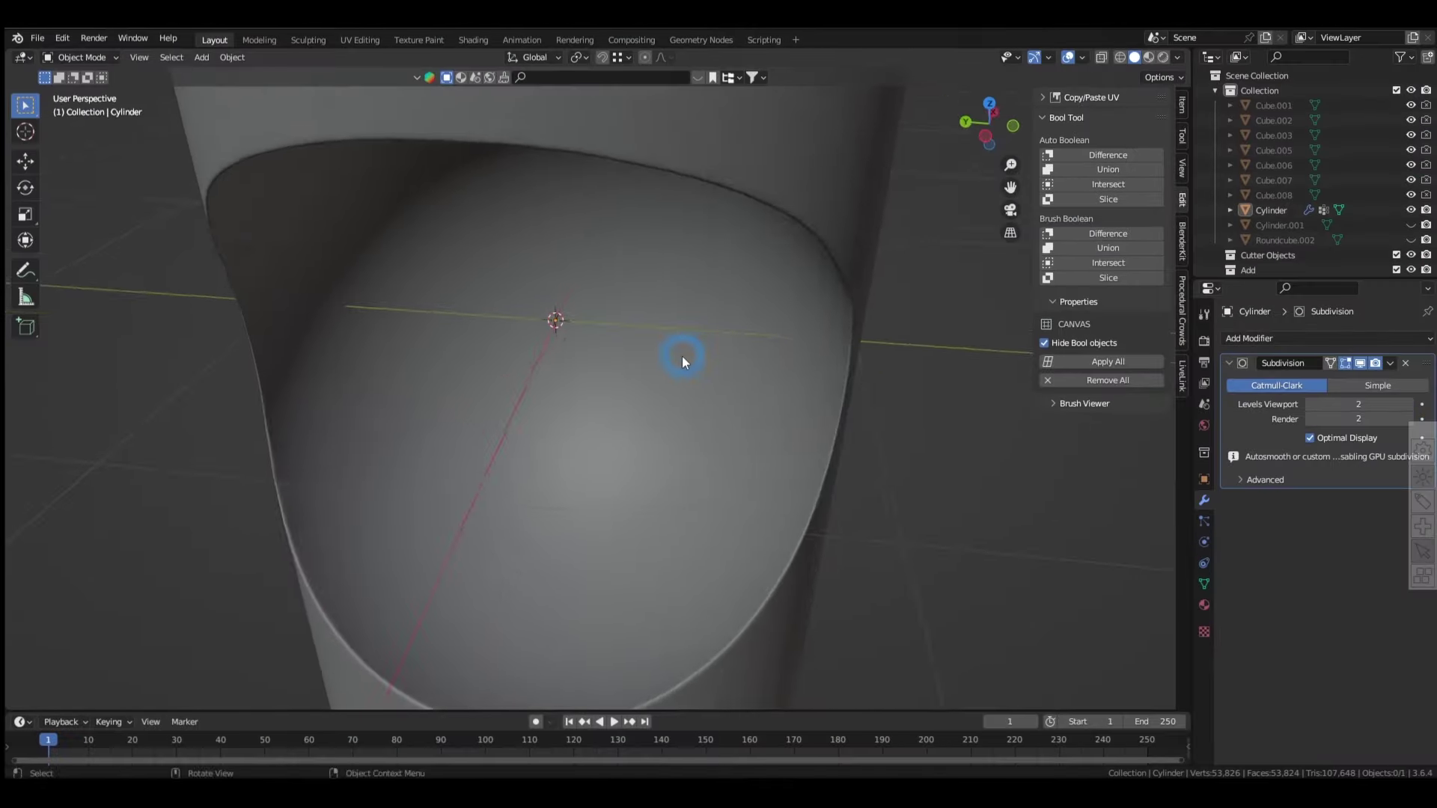
pyautogui.moveTo(683, 359); pyautogui.dragTo(728, 403, button='middle')
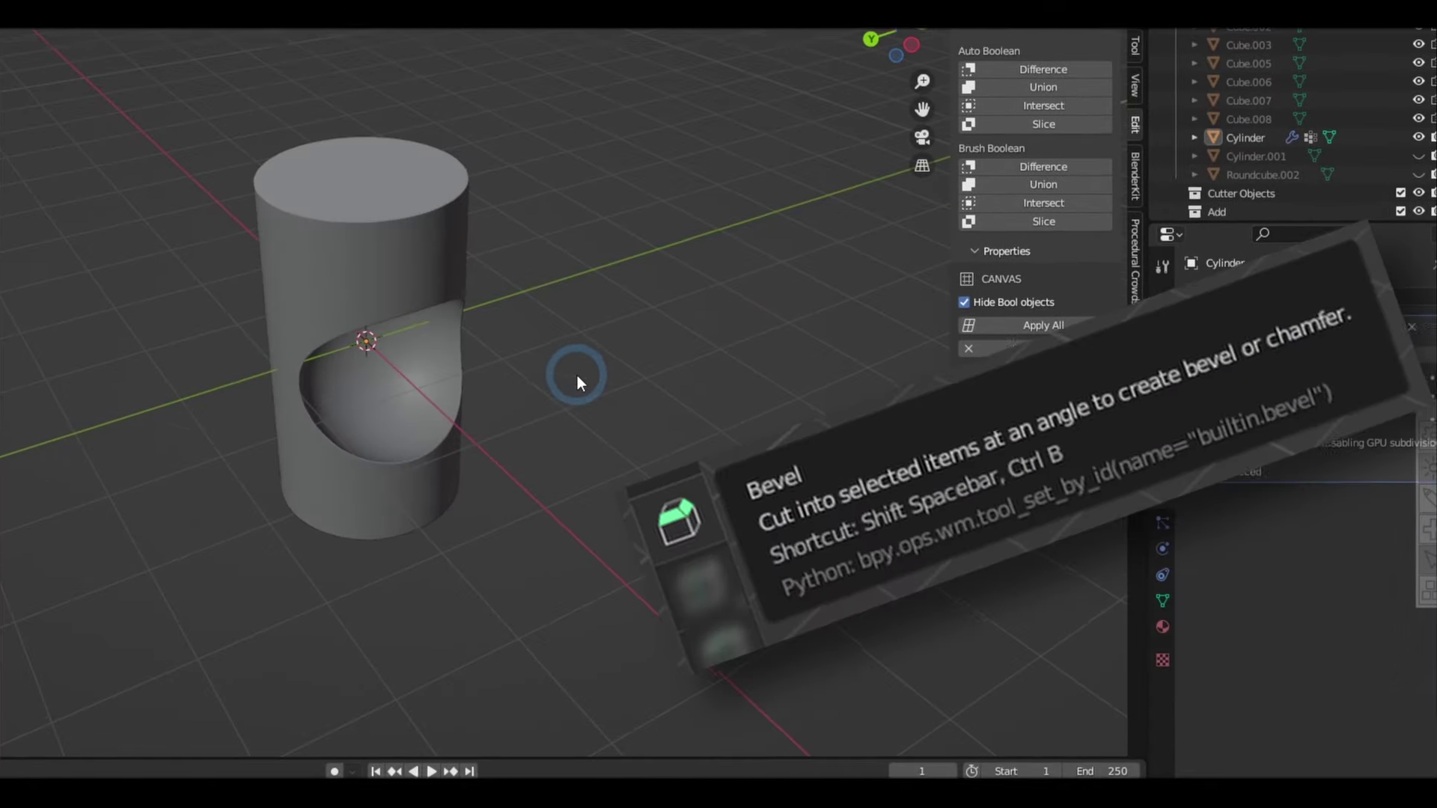
pyautogui.moveTo(577, 375); pyautogui.dragTo(863, 373, button='middle')
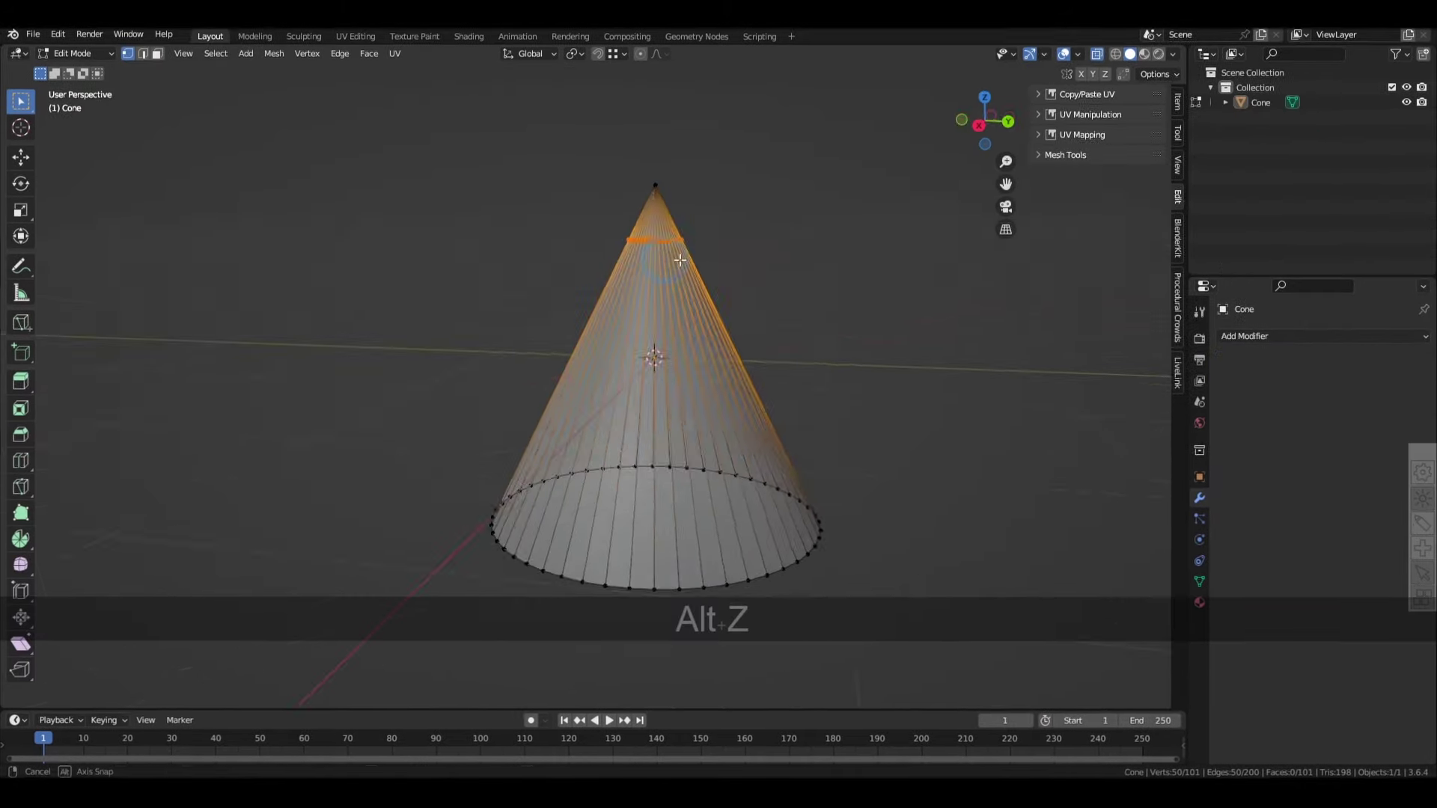
# Slide the cone's top edge loop down and add 25 loop cuts around it.
pyautogui.hotkey('alt', 'z')
pyautogui.press('g')
pyautogui.press('g')
pyautogui.click(584, 214)
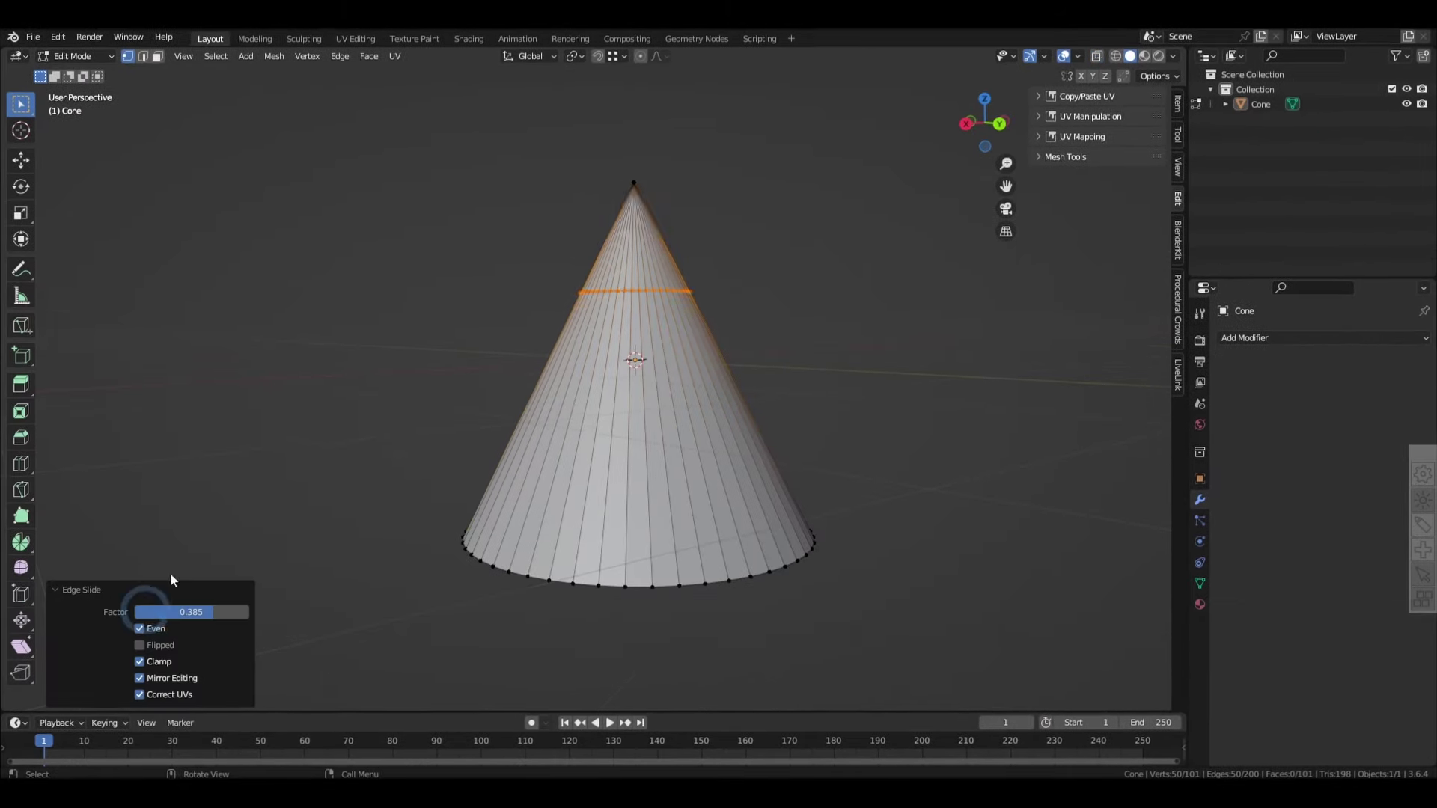
pyautogui.hotkey('shift', '2')
pyautogui.hotkey('ctrl', 'r')
pyautogui.scroll(20, 641, 407)
pyautogui.click(896, 370)
pyautogui.press('space')
# Duplicate the cone, offset the copy along Y, and Brush-Difference it from the original.
pyautogui.hotkey('shift', 'd')
pyautogui.press('g')
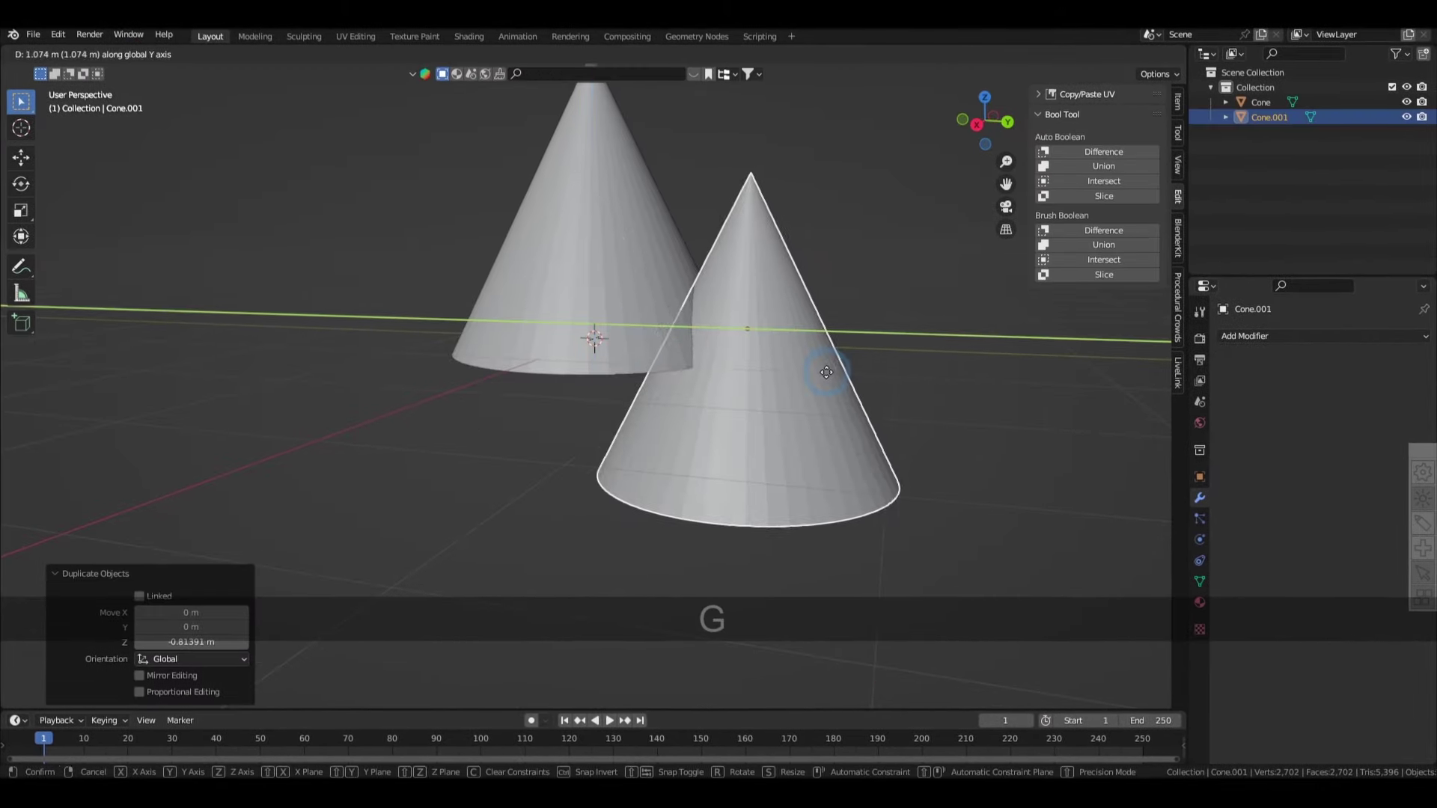
pyautogui.press('Tab')
pyautogui.press('ctrl+KP_Subtract')
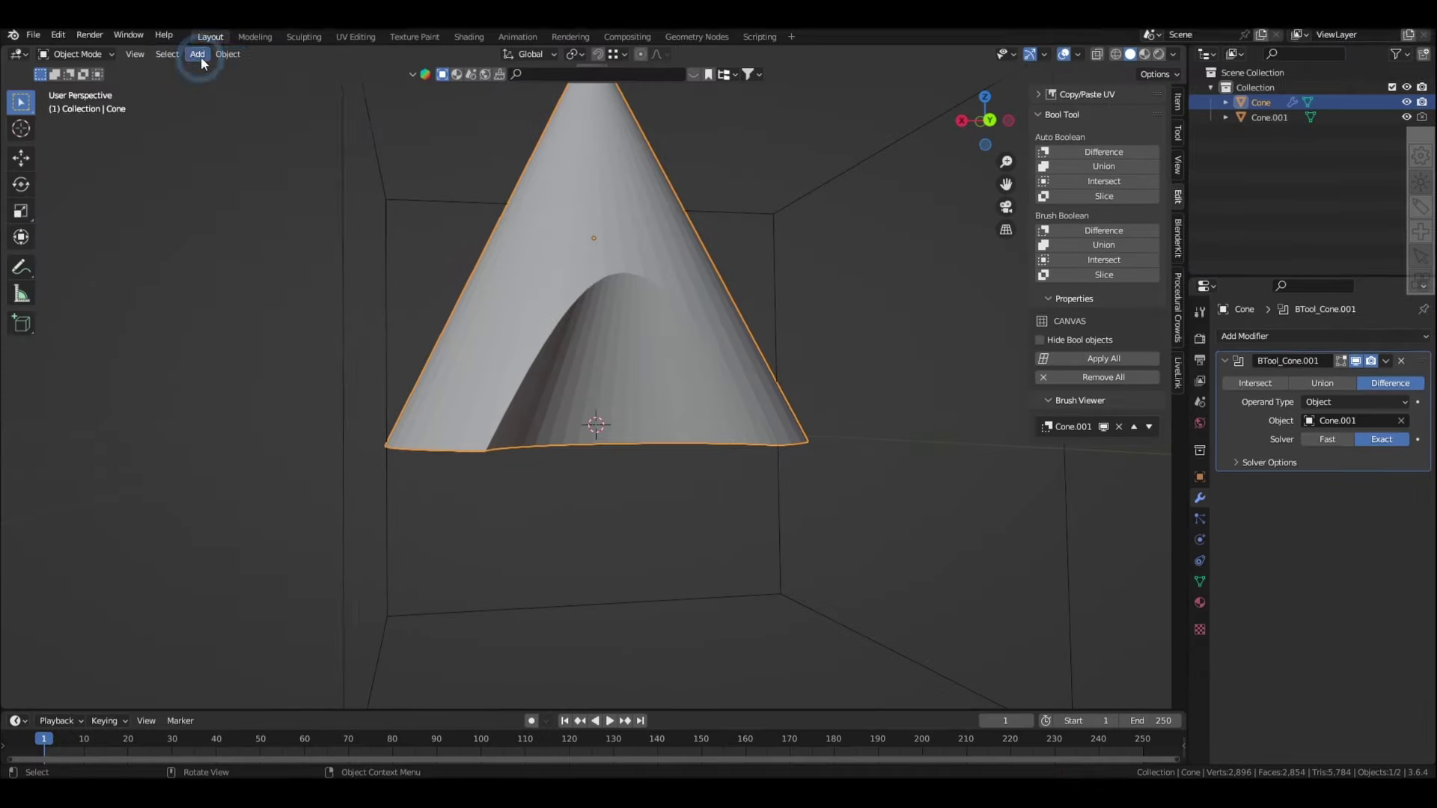
# Apply All Transforms to the cut cone.
pyautogui.click(229, 52)
pyautogui.moveTo(285, 129)
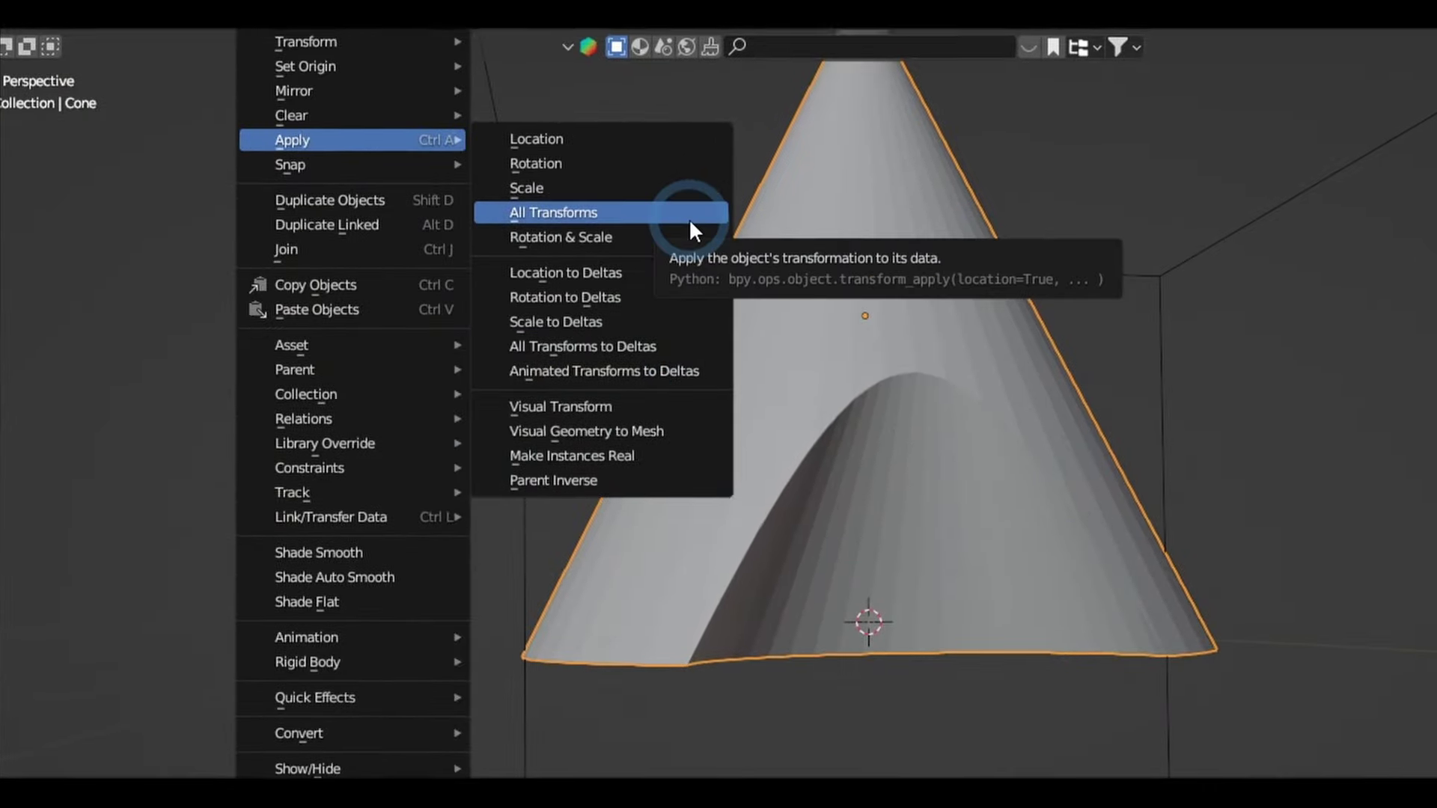
pyautogui.click(405, 174)
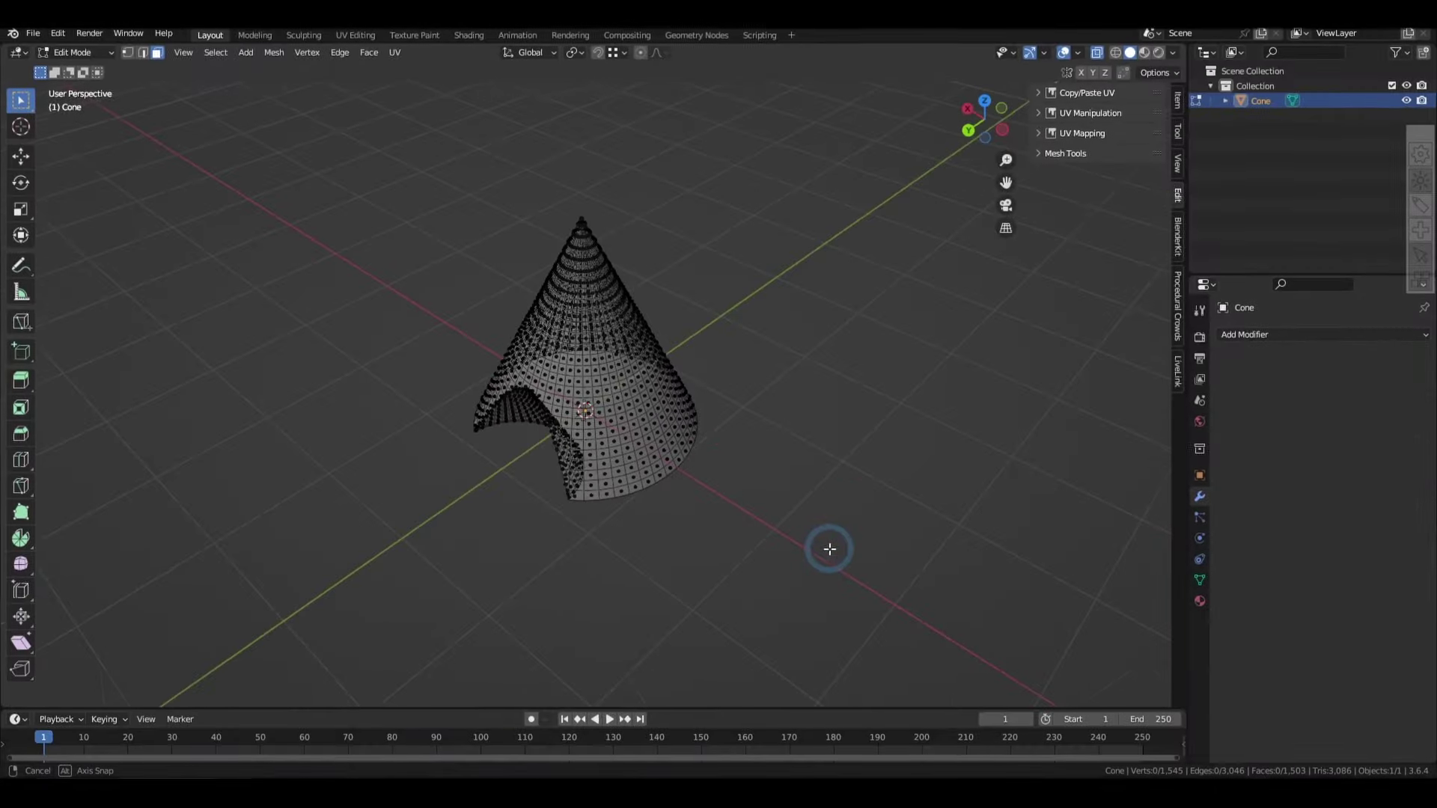
pyautogui.moveTo(829, 548); pyautogui.dragTo(784, 565, button='middle')
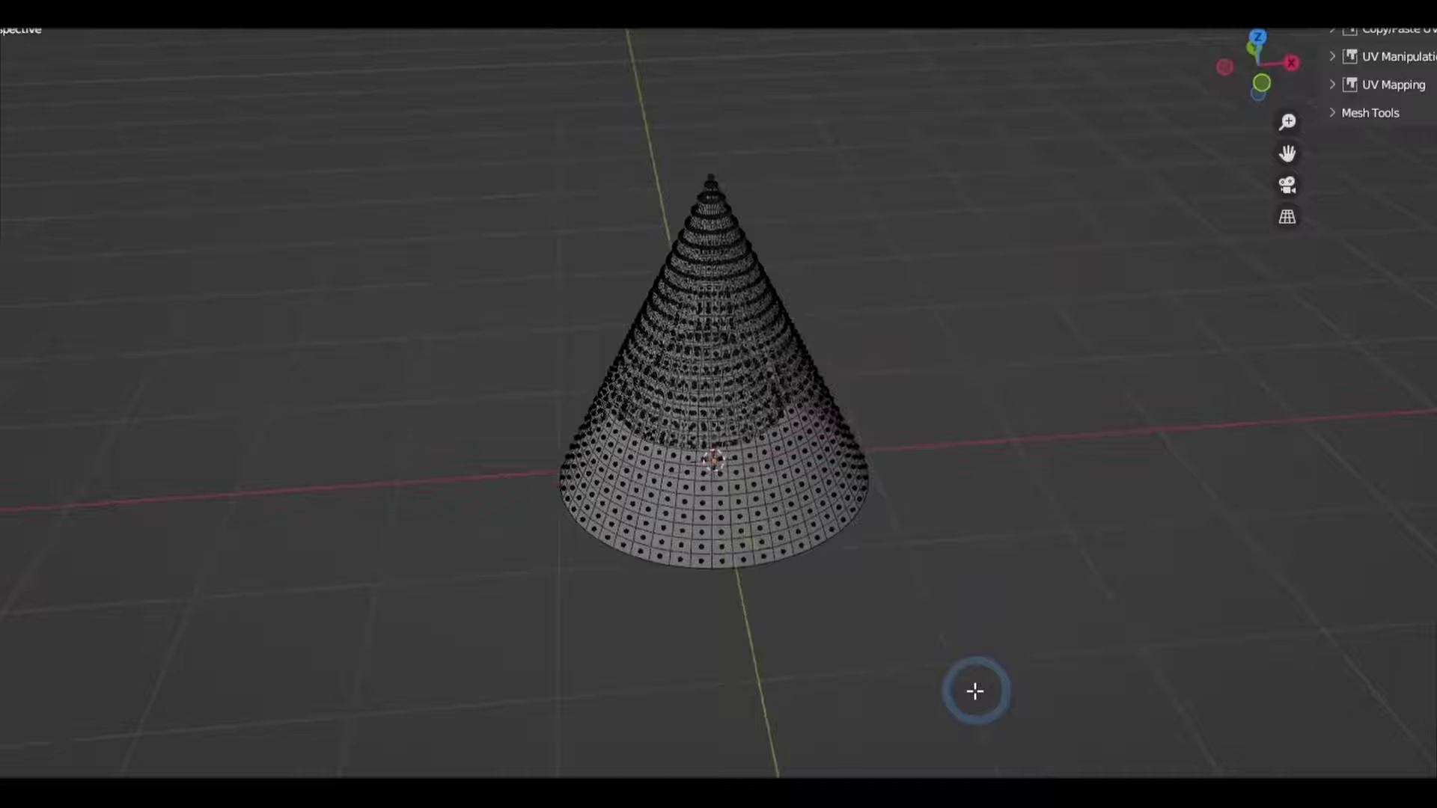
pyautogui.moveTo(974, 690); pyautogui.dragTo(847, 771, button='middle')
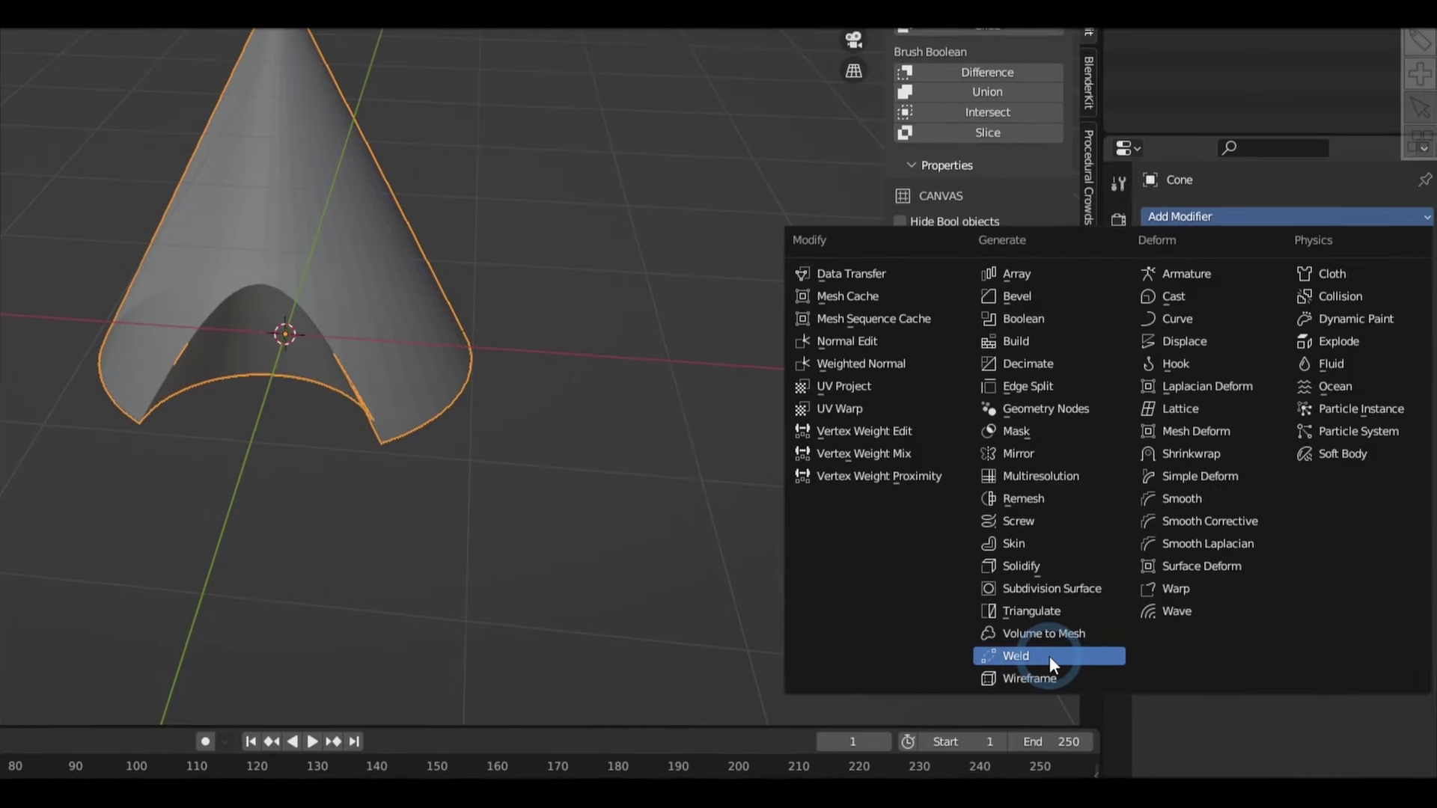
# Add a Weld modifier and Merge By Distance to remove overlapping vertices.
pyautogui.click(1049, 656)
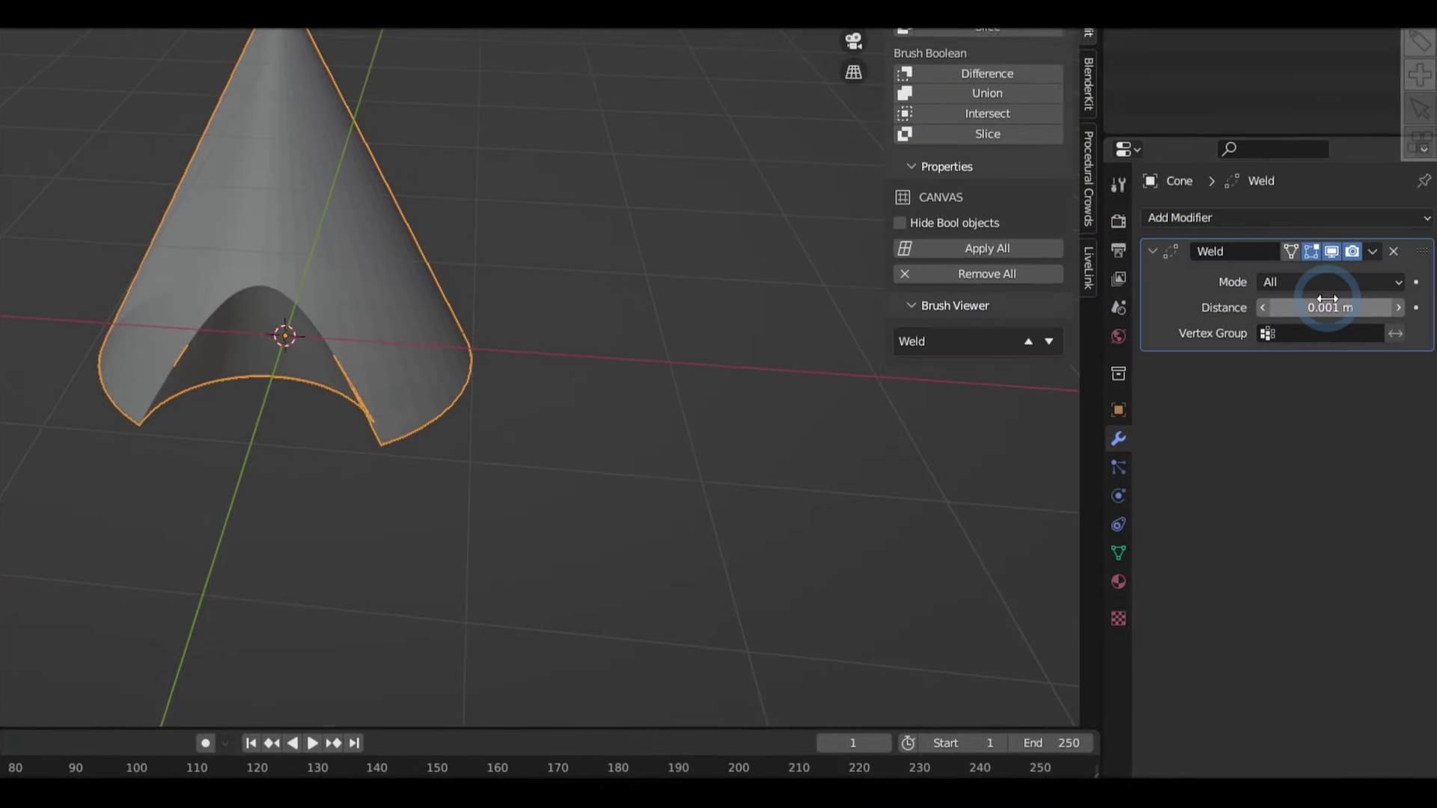
pyautogui.press('m')
pyautogui.click(794, 458)
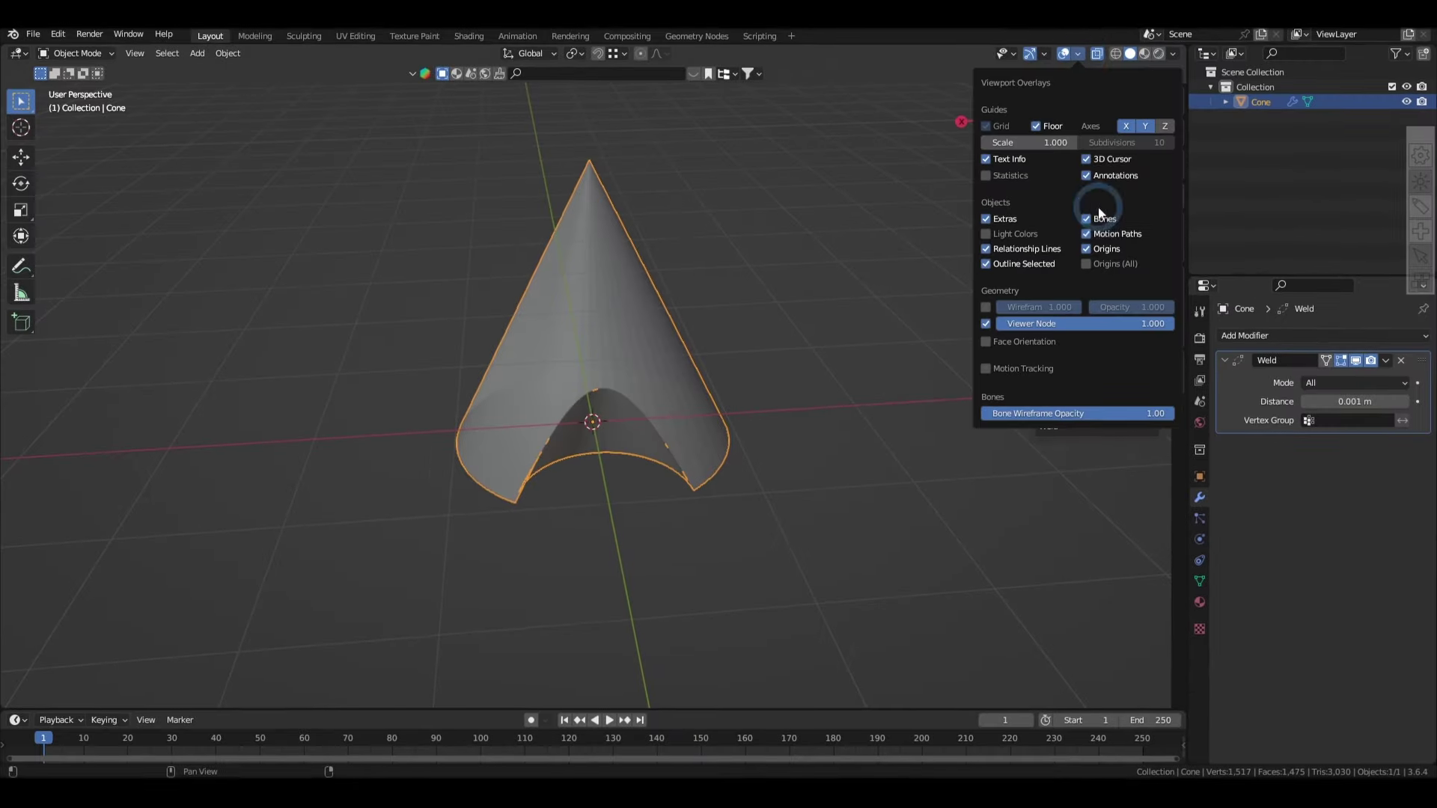
# Check face orientation, correct the normals, and set Shade Auto Smooth on the cone.
pyautogui.click(985, 341)
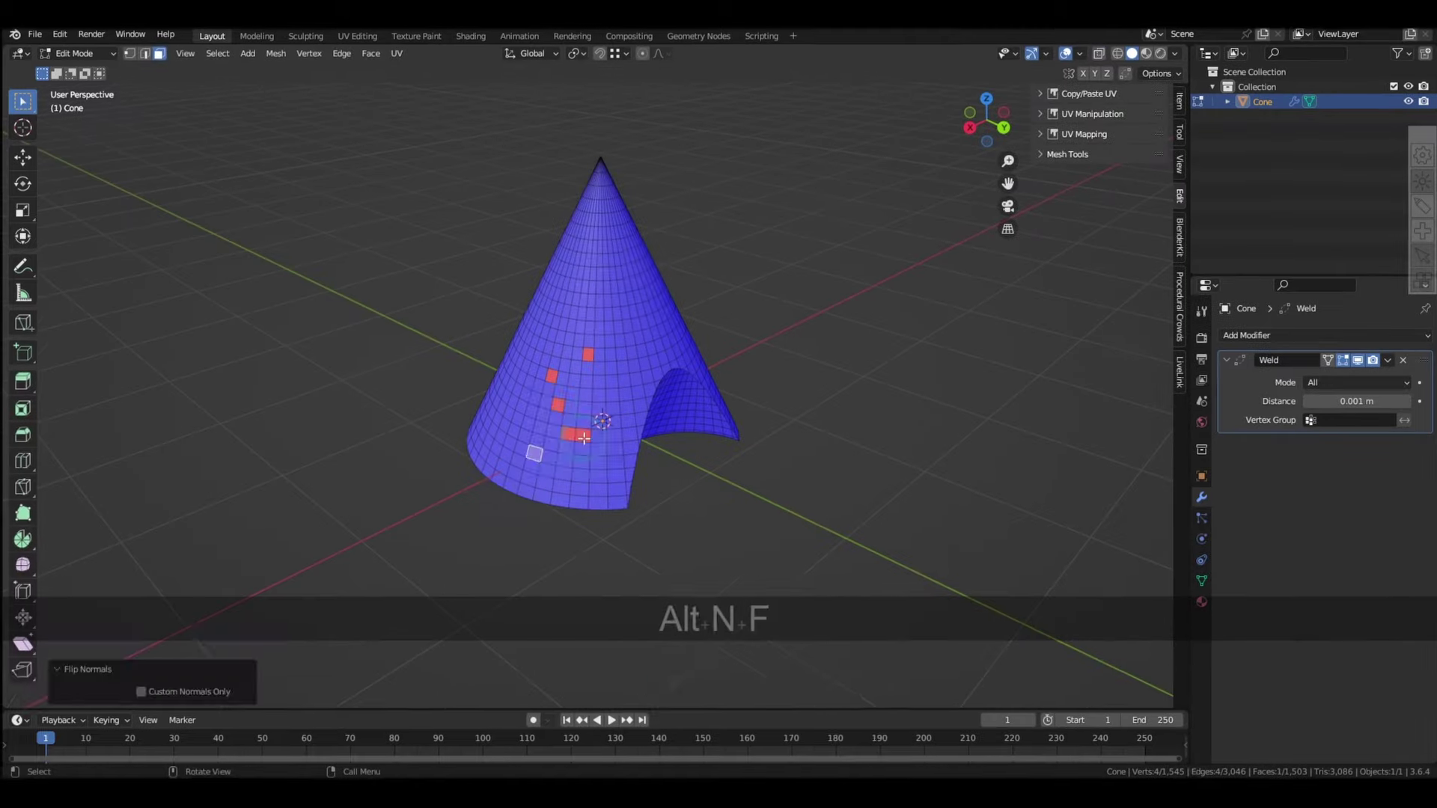
pyautogui.hotkey('alt', 'n')
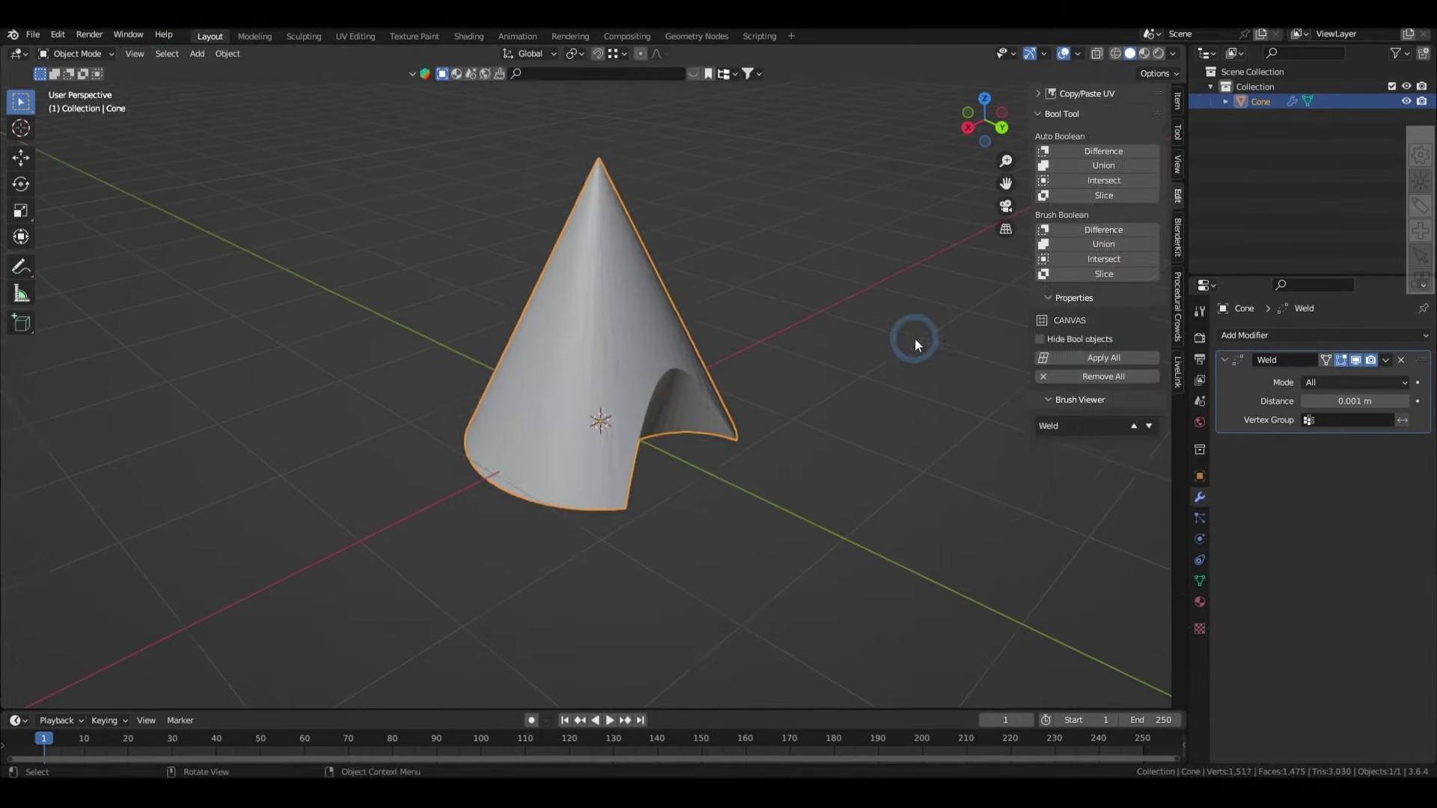
pyautogui.rightClick(914, 339)
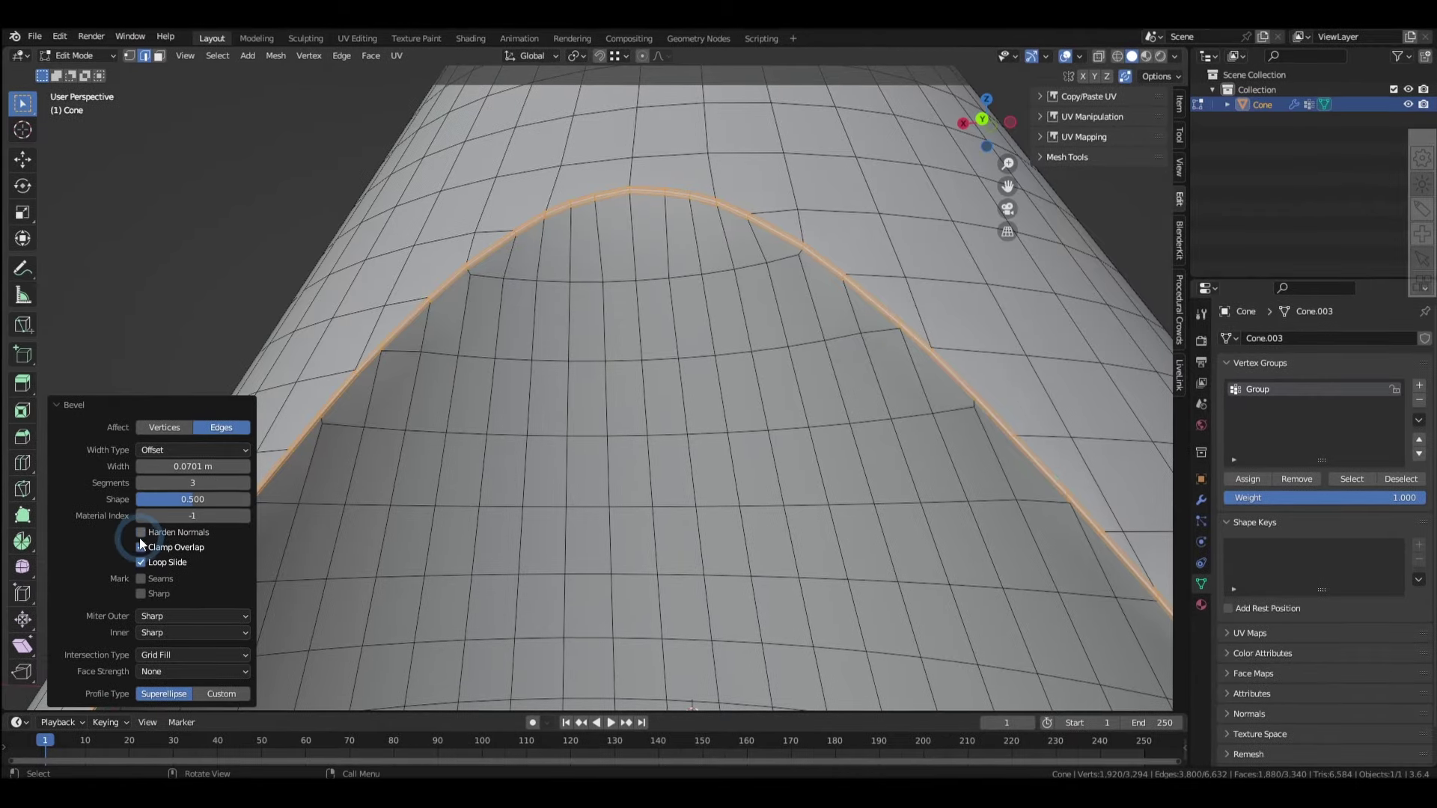
pyautogui.keyDown('shift'); pyautogui.moveTo(673, 374); pyautogui.dragTo(615, 454, button='middle'); pyautogui.keyUp('shift')
pyautogui.keyDown('shift'); pyautogui.moveTo(898, 318); pyautogui.dragTo(1359, 321, button='middle'); pyautogui.keyUp('shift')
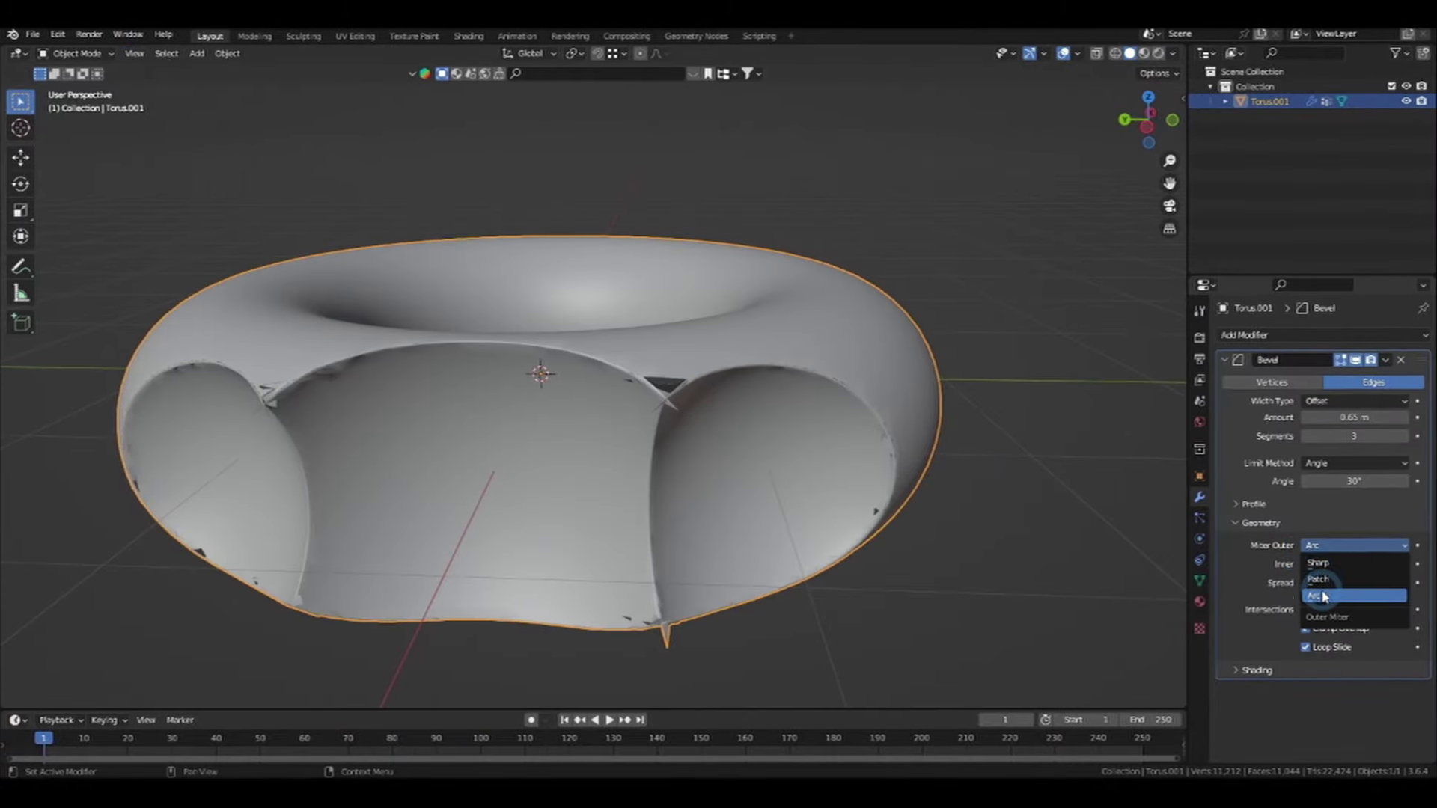
# Set the bevel's Inner miter to Sharp and move a cutter along Y.
pyautogui.click(1324, 582)
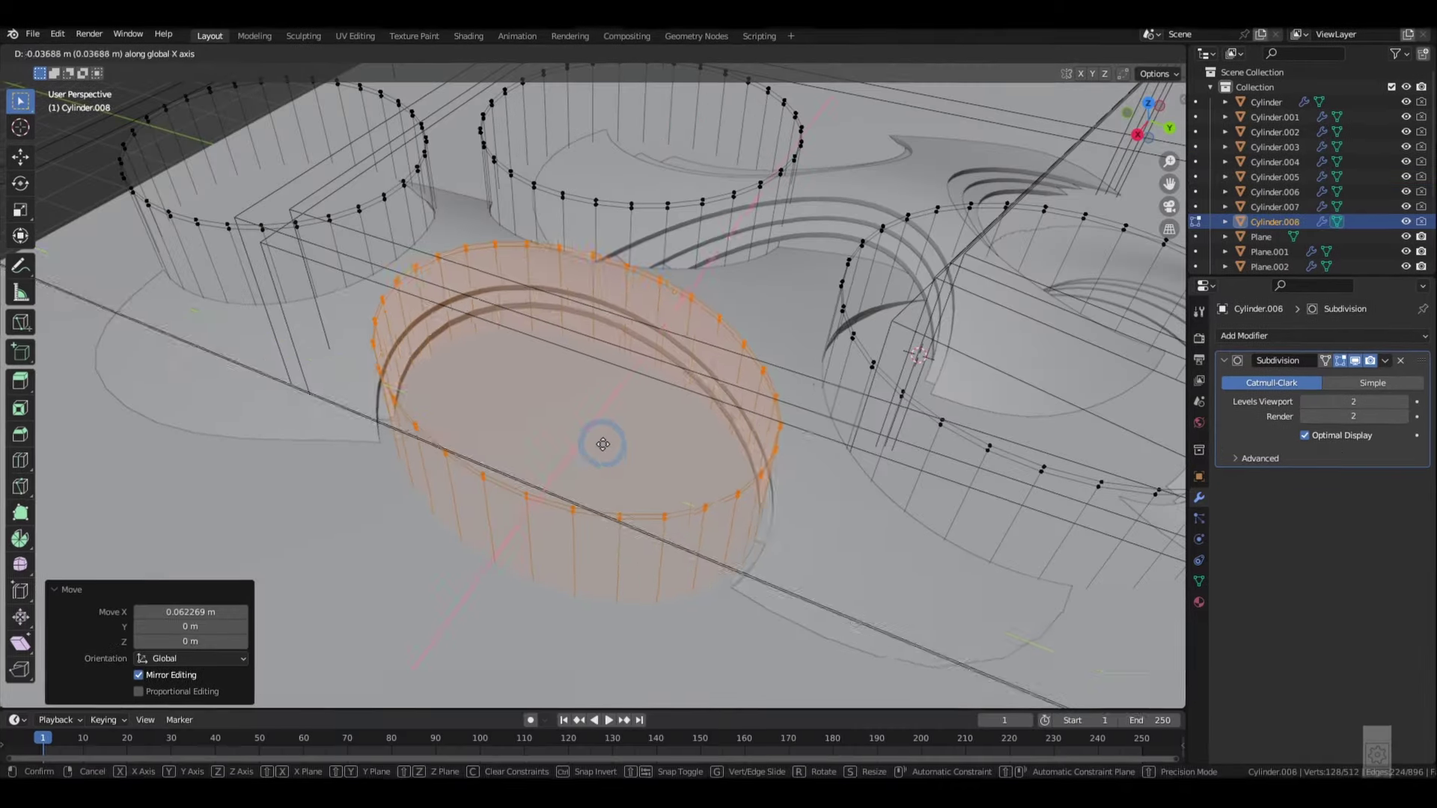
pyautogui.press('y')
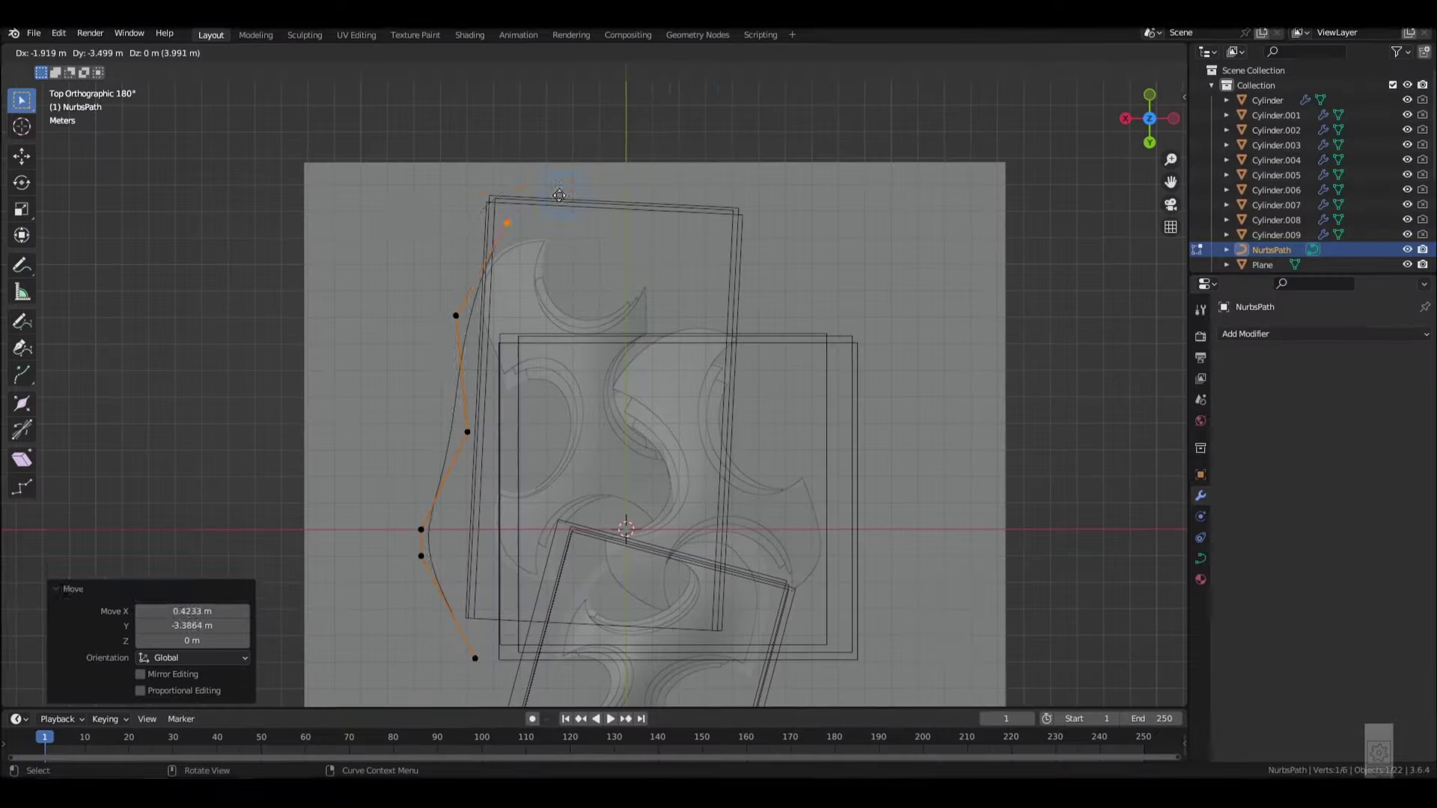
# Extend the NURBS step outline with a new point and refine its control points.
pyautogui.press('e')
pyautogui.click(697, 115)
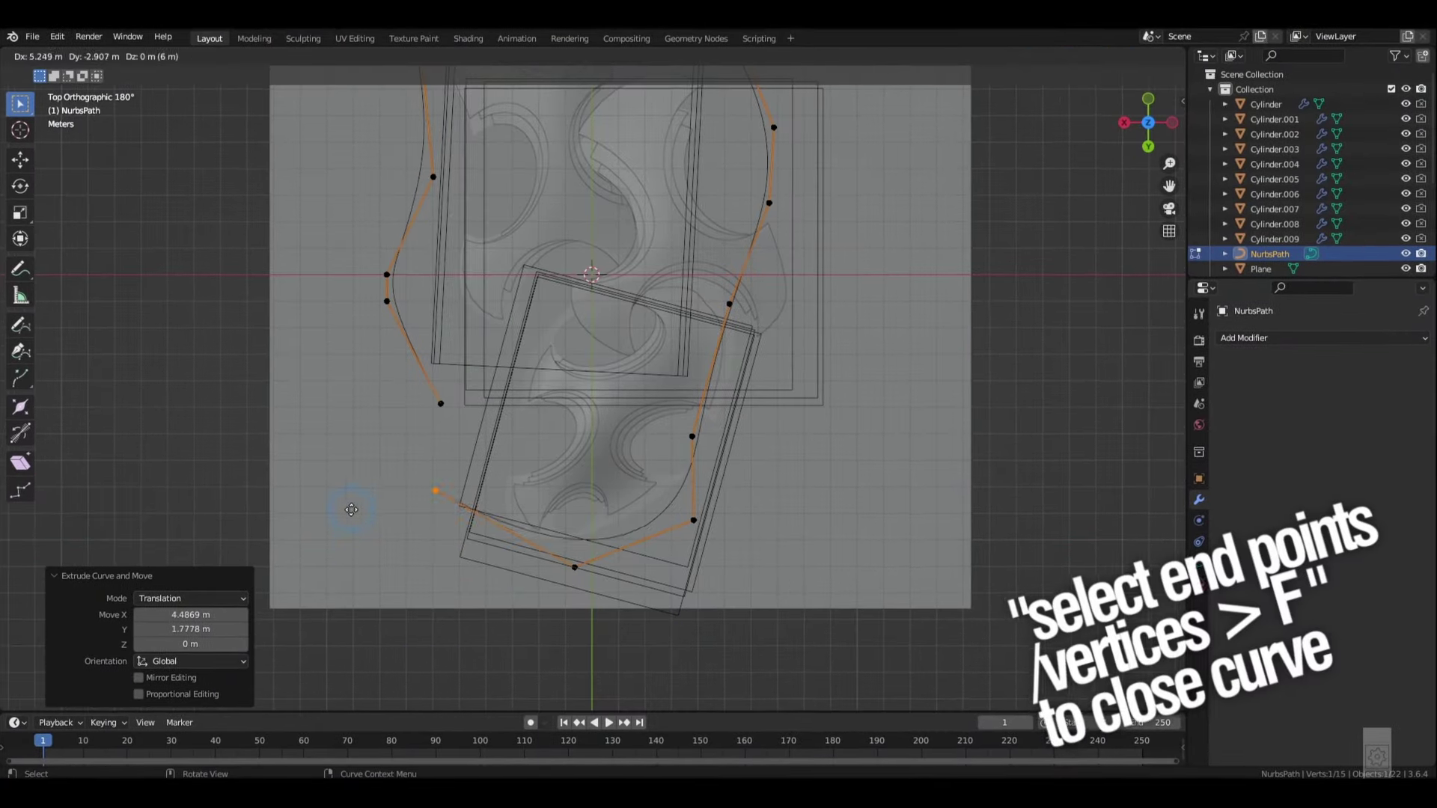
pyautogui.scroll(4, 553, 449)
pyautogui.press('g')
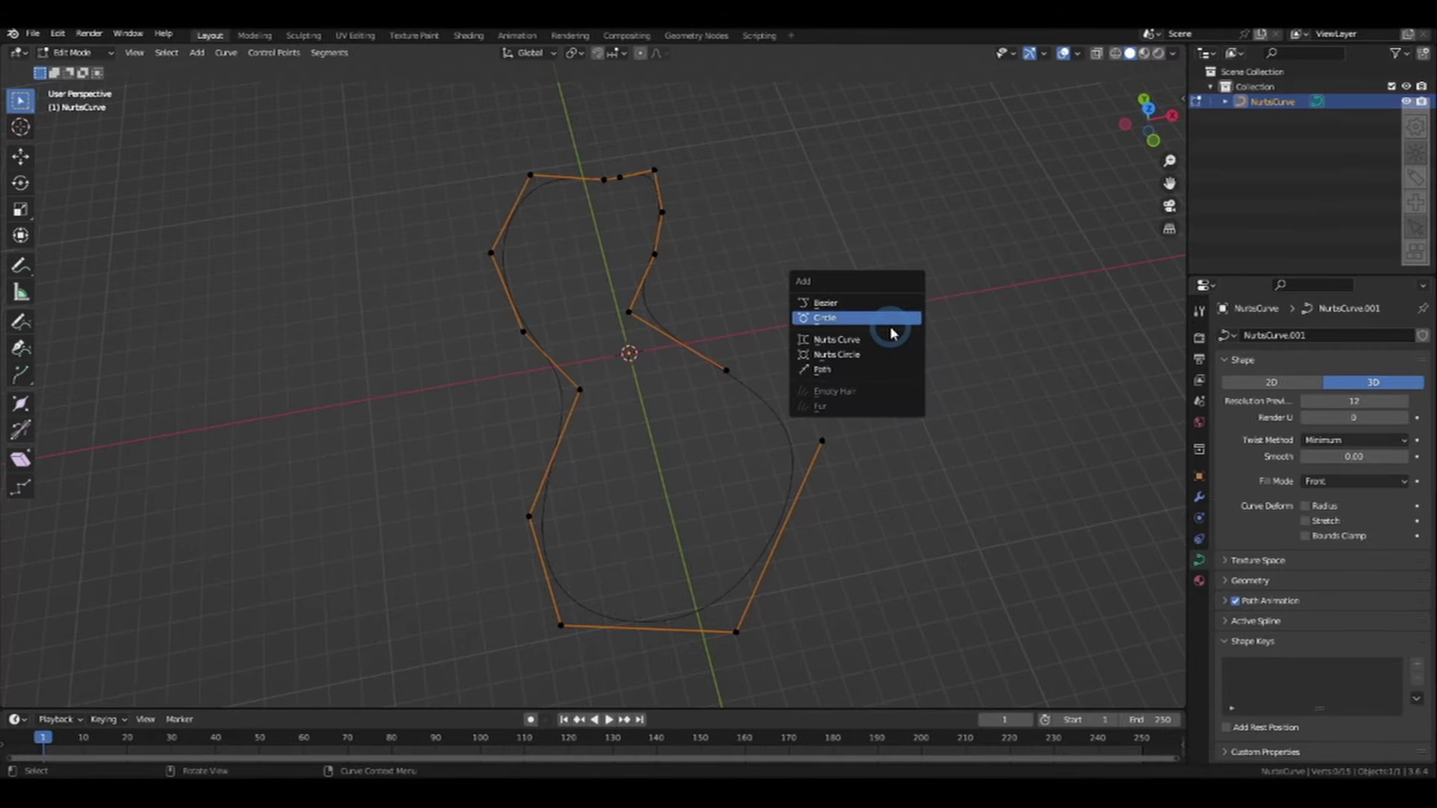
# Add a circle curve for a hole, place it, and flatten the points to zero height.
pyautogui.click(839, 323)
pyautogui.press('g')
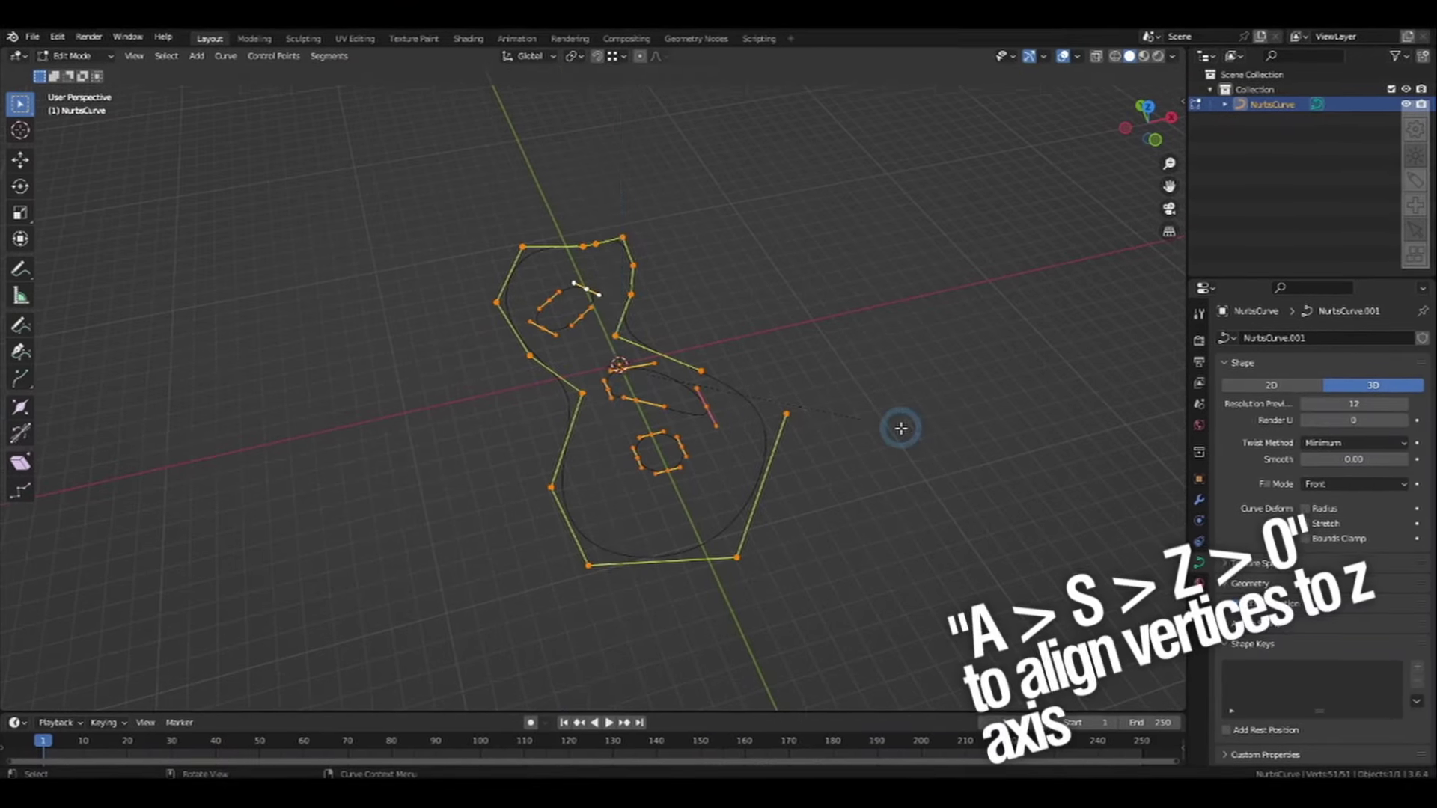
pyautogui.press('Tab')
pyautogui.moveTo(901, 420); pyautogui.dragTo(756, 423, button='middle')
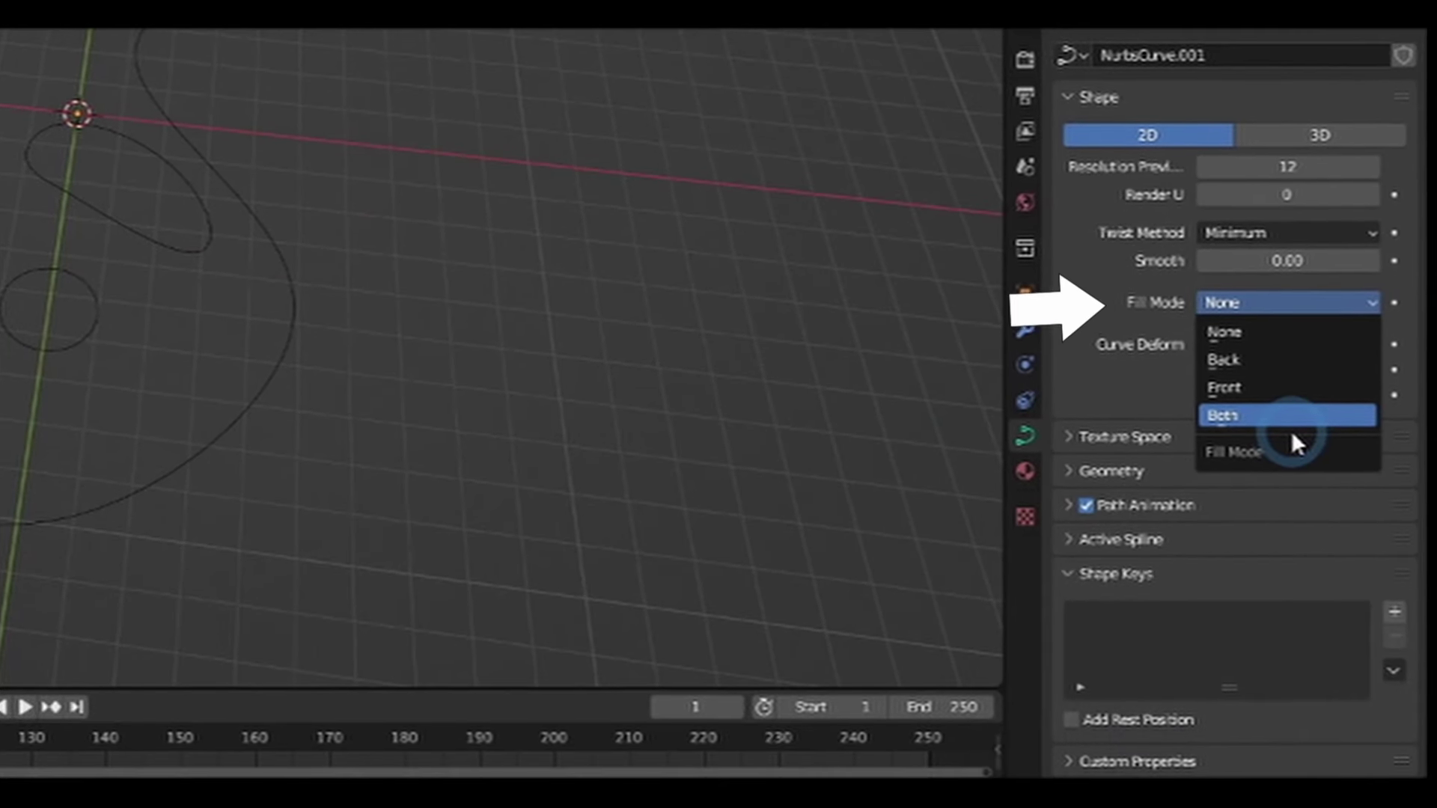
# Set the curve's Fill Mode to Both with a 1 m extrusion.
pyautogui.click(1291, 430)
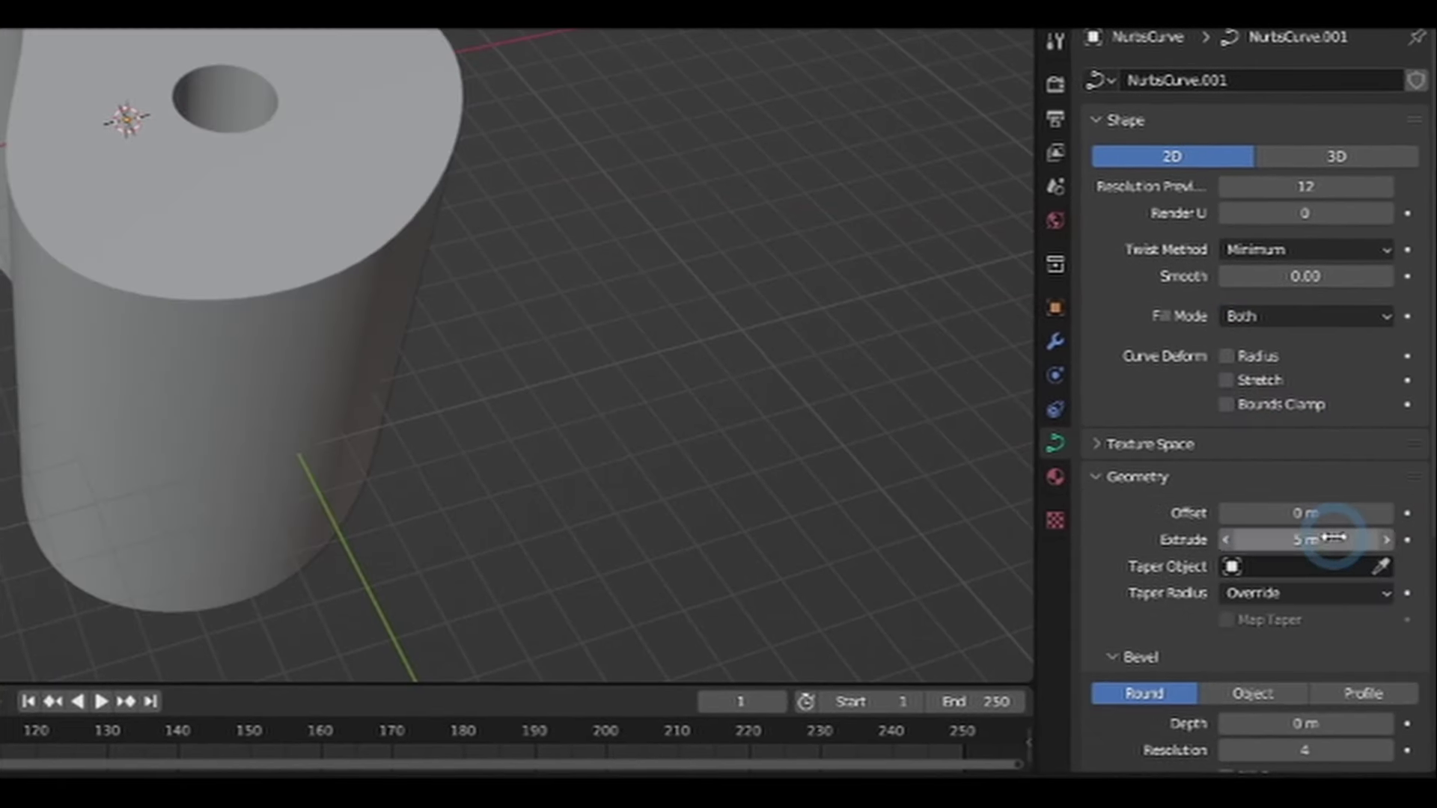
pyautogui.moveTo(1331, 539); pyautogui.dragTo(1331, 537)
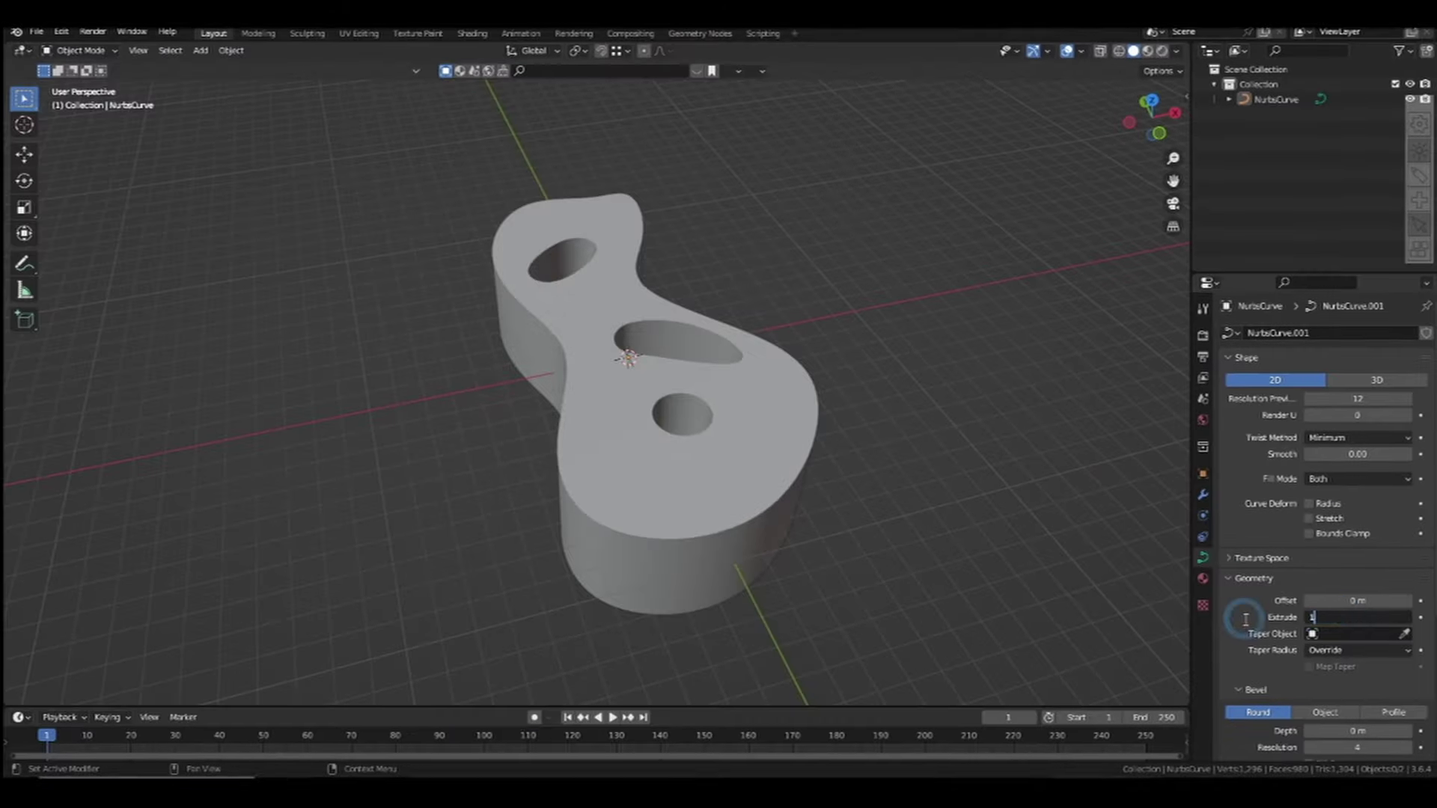
pyautogui.write('1')
pyautogui.press('Return')
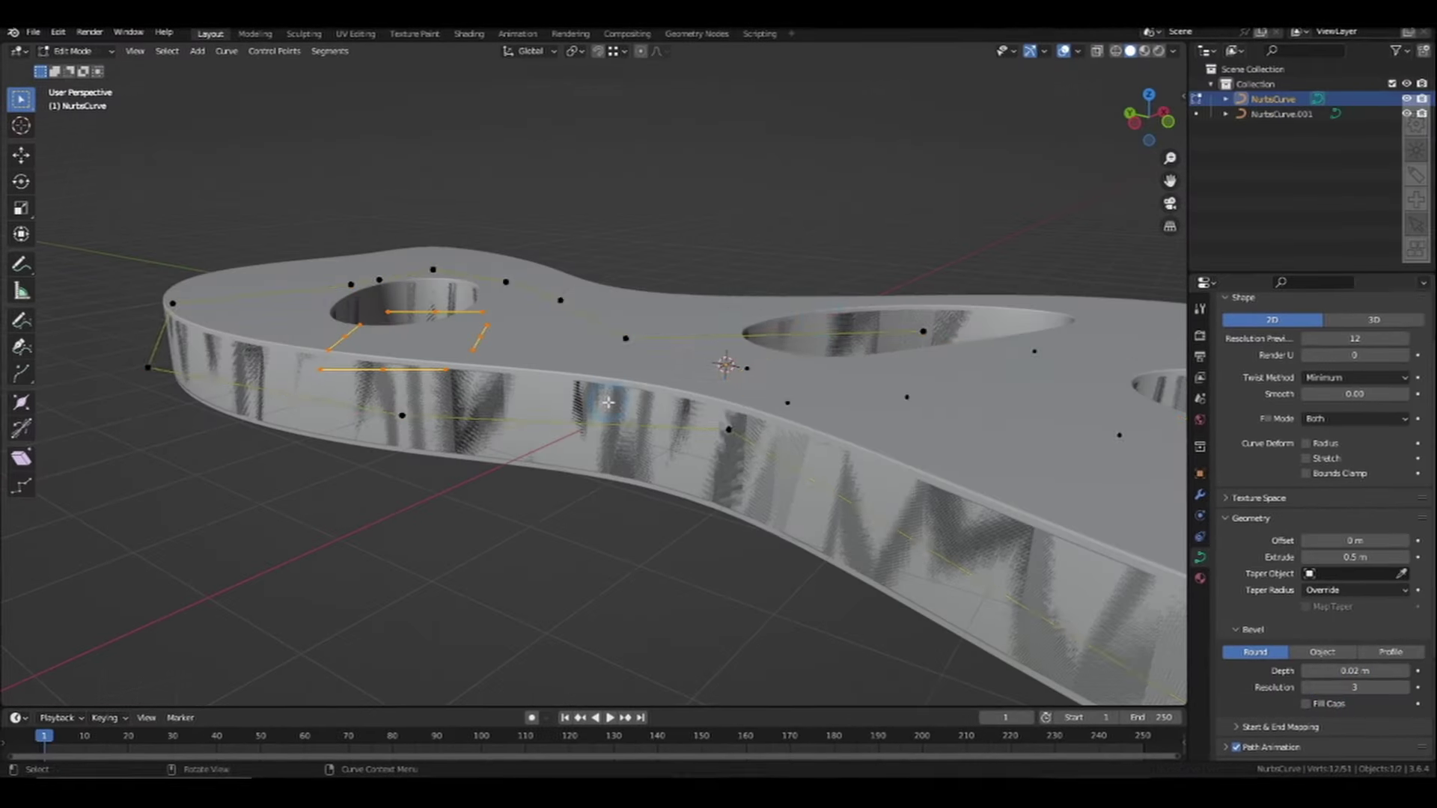
# Scale and reposition selected control points of the step path.
pyautogui.press('s')
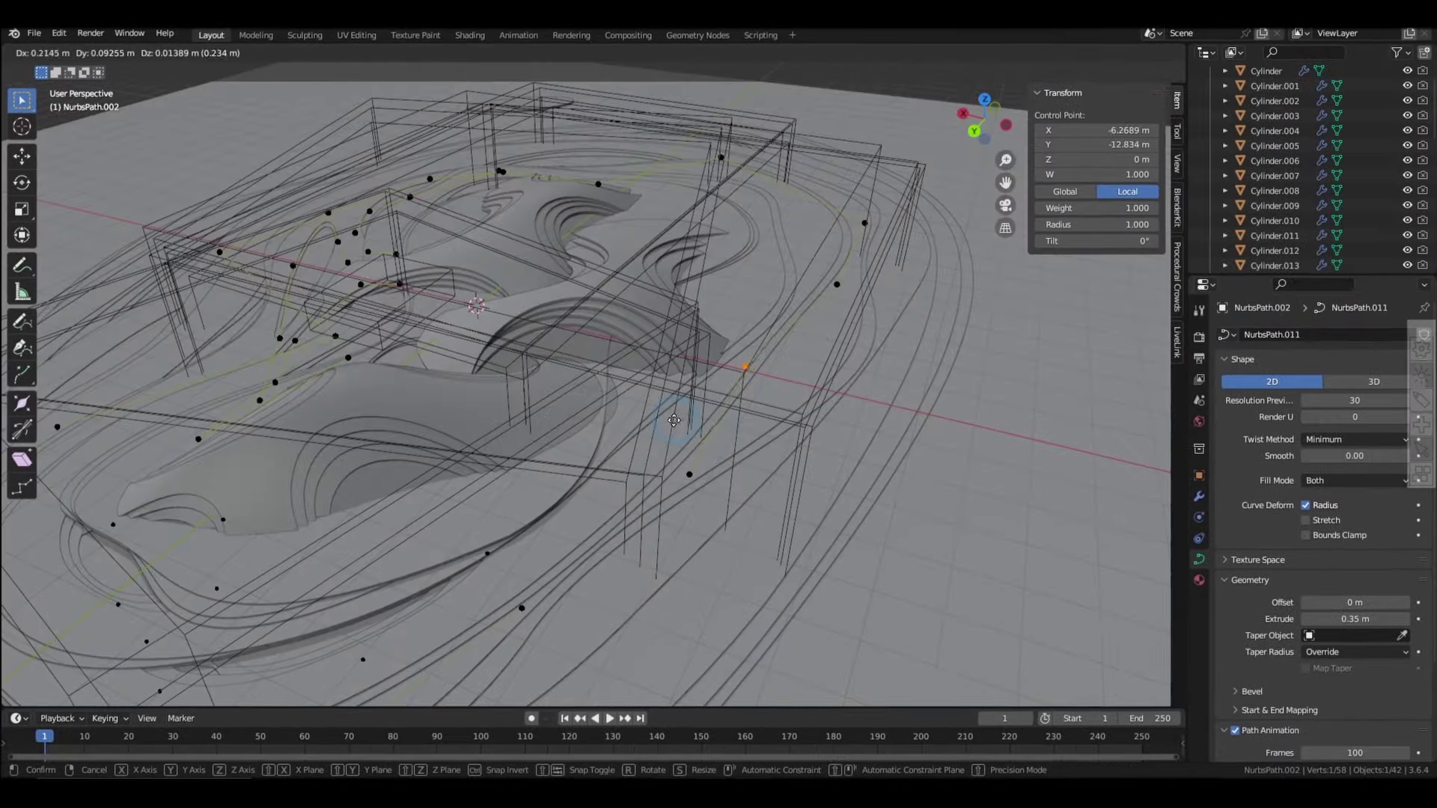
pyautogui.moveTo(912, 247); pyautogui.dragTo(862, 310)
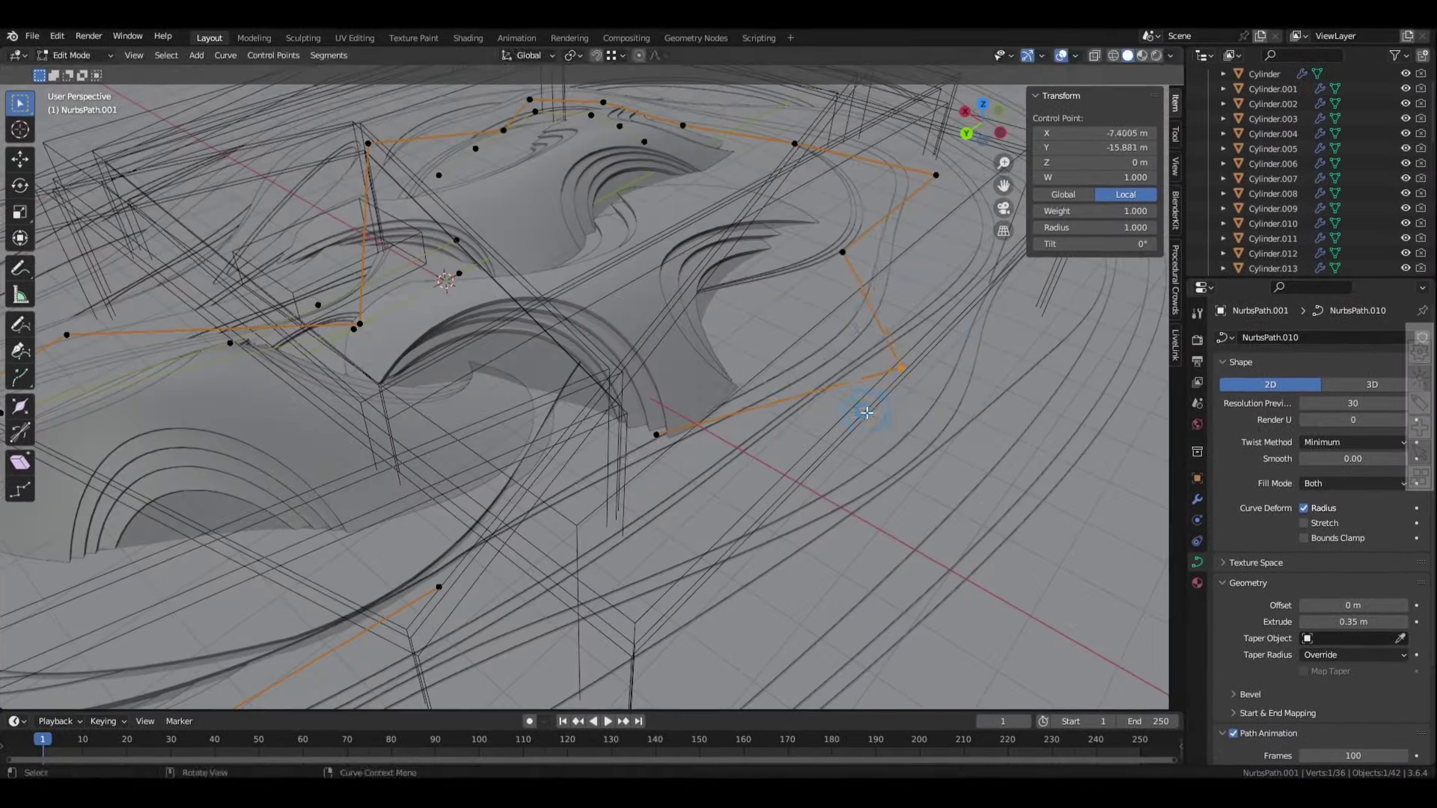
pyautogui.press('g')
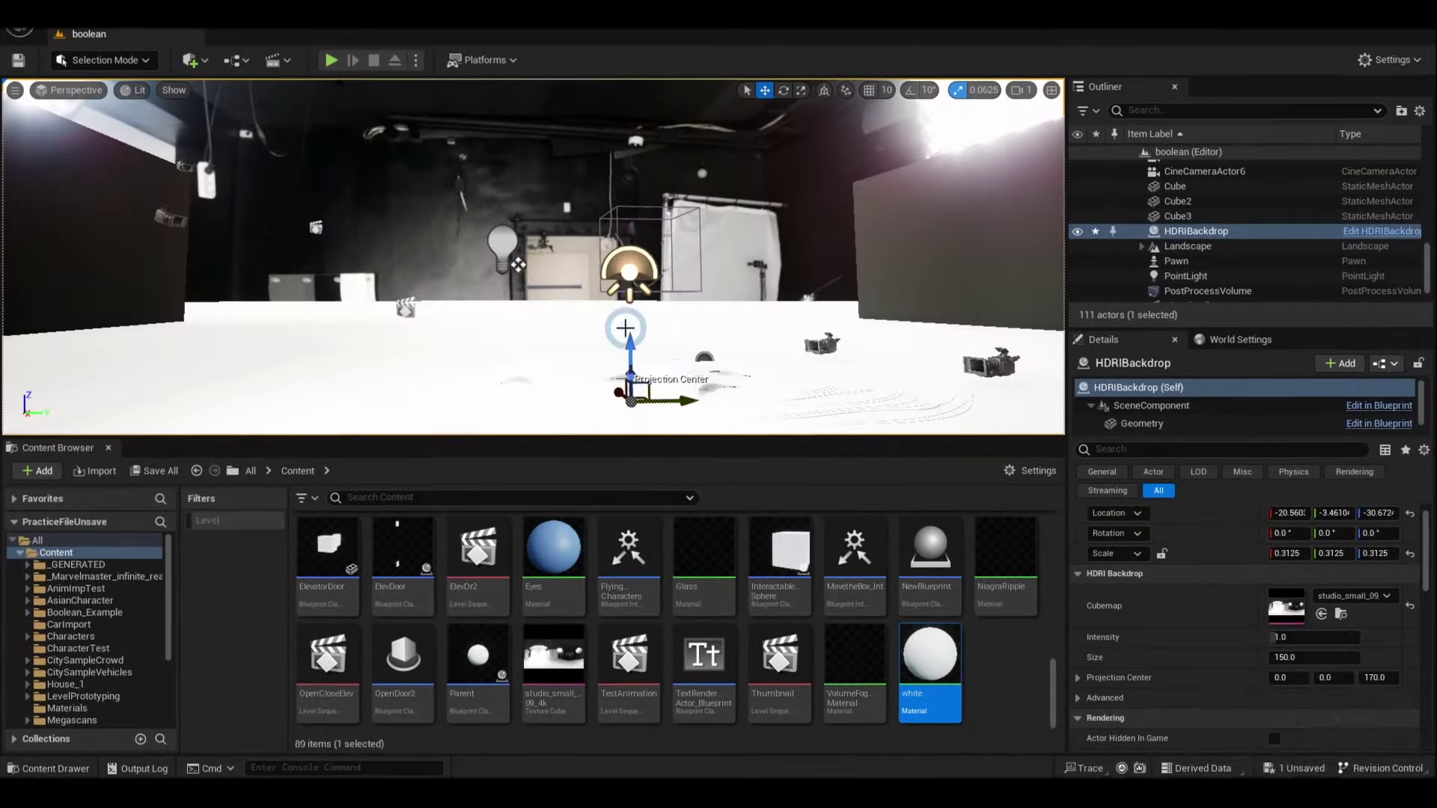
# Shift the HDRI Backdrop along Y from -3.46 to about 95.17 in Unreal Engine.
pyautogui.moveTo(674, 401); pyautogui.dragTo(913, 397)
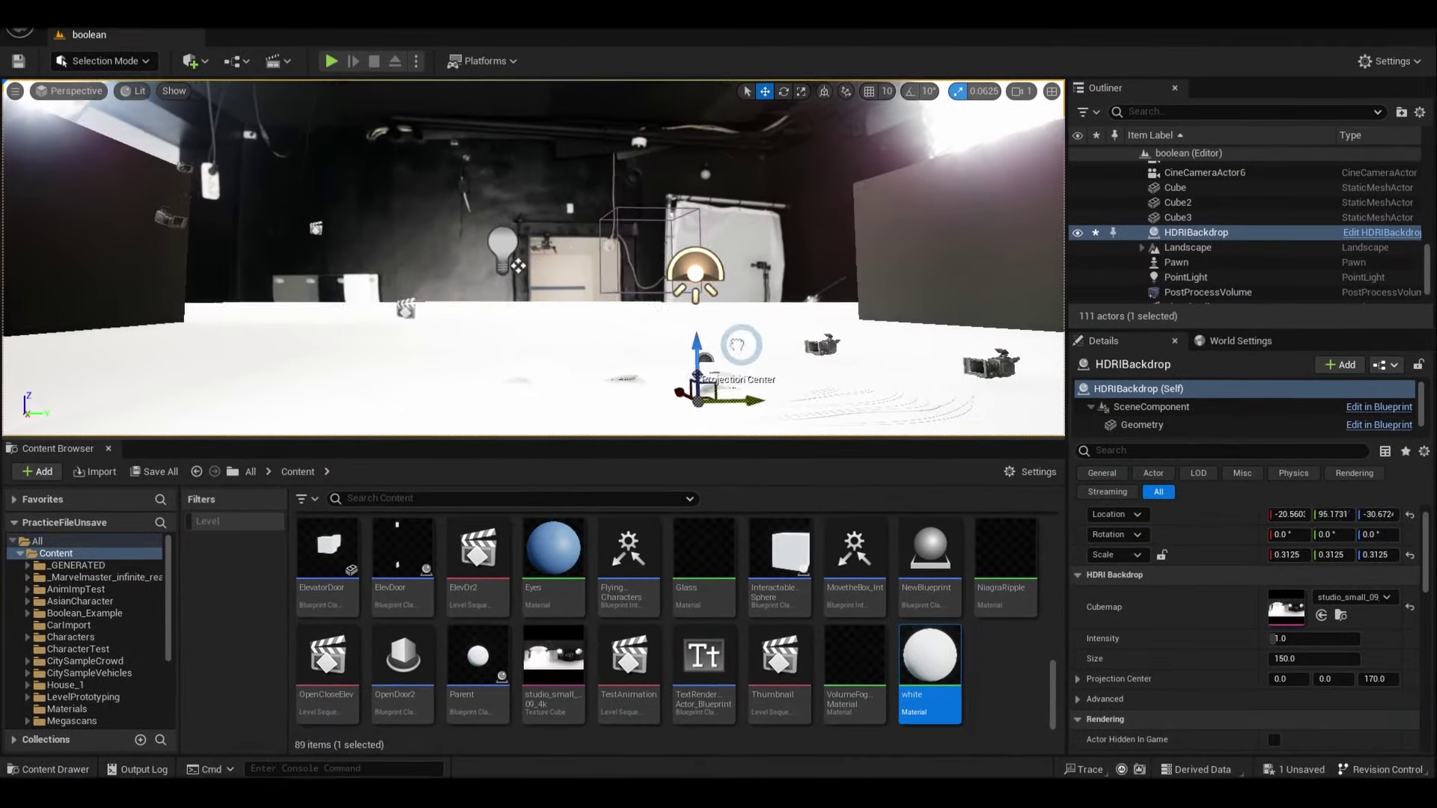